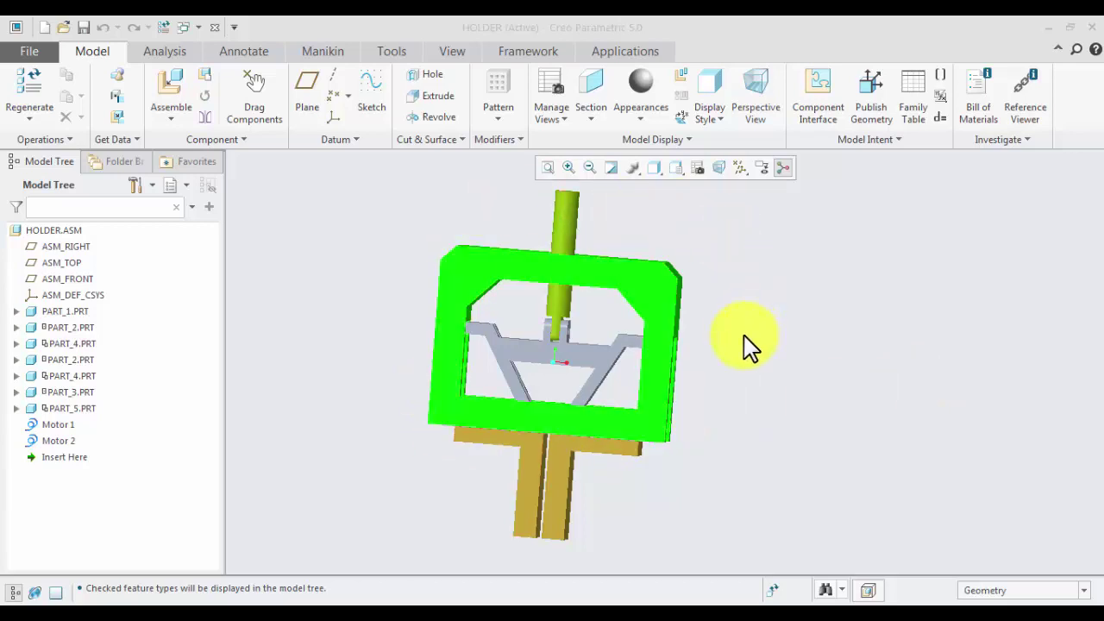
Use Drag Components to slide the central rod down and back up, examining how the gripper jaws open and close
{"action": "mouse_move", "coordinate": [740, 293]}
{"action": "middle_mouse_down"}
{"action": "mouse_move", "coordinate": [722, 296]}
{"action": "mouse_move", "coordinate": [753, 302]}
{"action": "middle_mouse_up"}
{"action": "left_click_drag", "start_coordinate": [490, 362], "coordinate": [619, 362]}
{"action": "middle_click_drag", "start_coordinate": [726, 388], "coordinate": [716, 384]}
{"action": "left_click", "coordinate": [255, 96]}
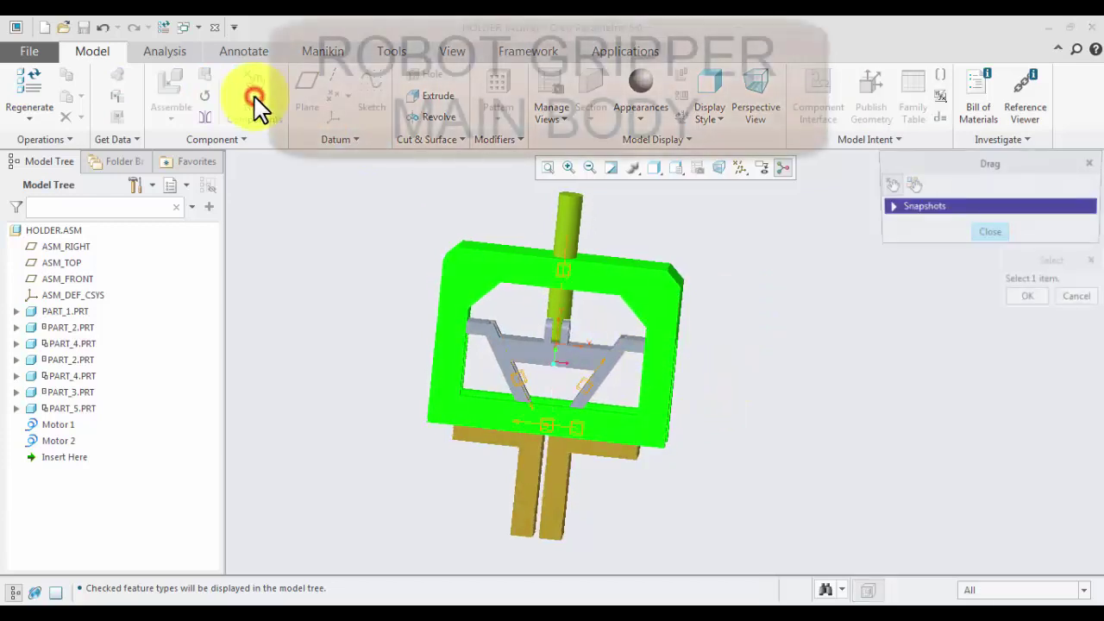
{"action": "left_click", "coordinate": [574, 197]}
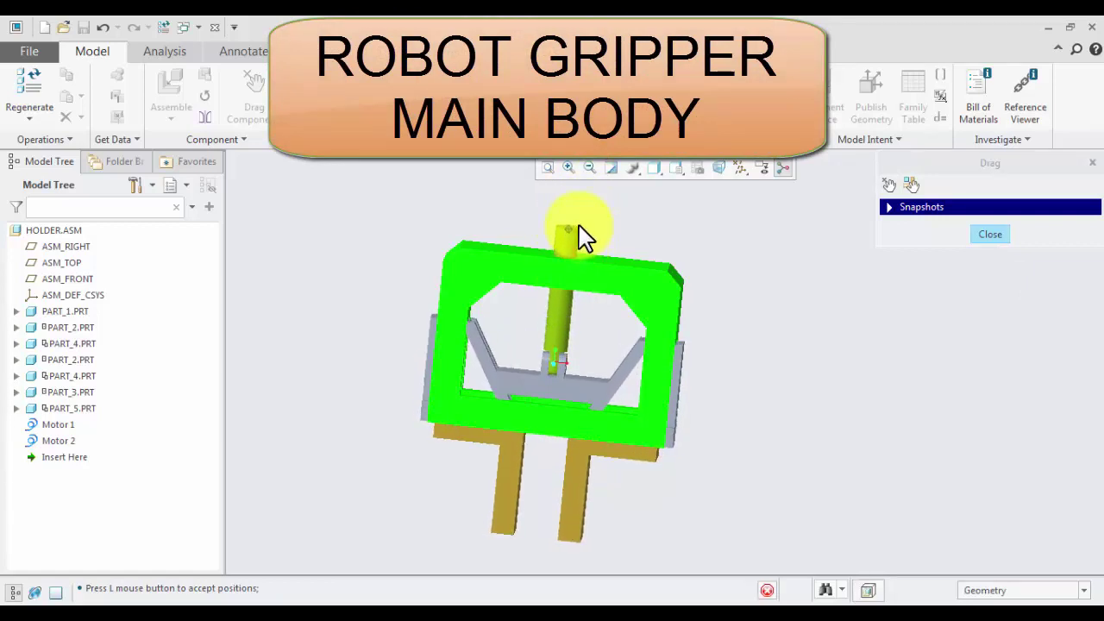
{"action": "left_click", "coordinate": [725, 333]}
{"action": "middle_click_drag", "start_coordinate": [725, 336], "coordinate": [619, 343]}
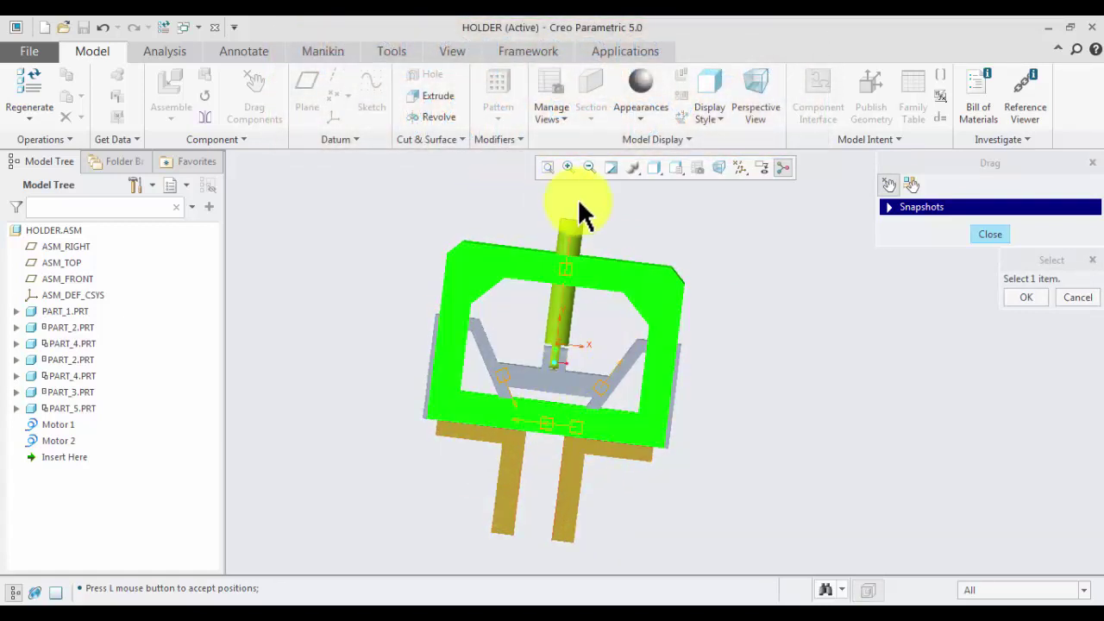
{"action": "left_click", "coordinate": [566, 329]}
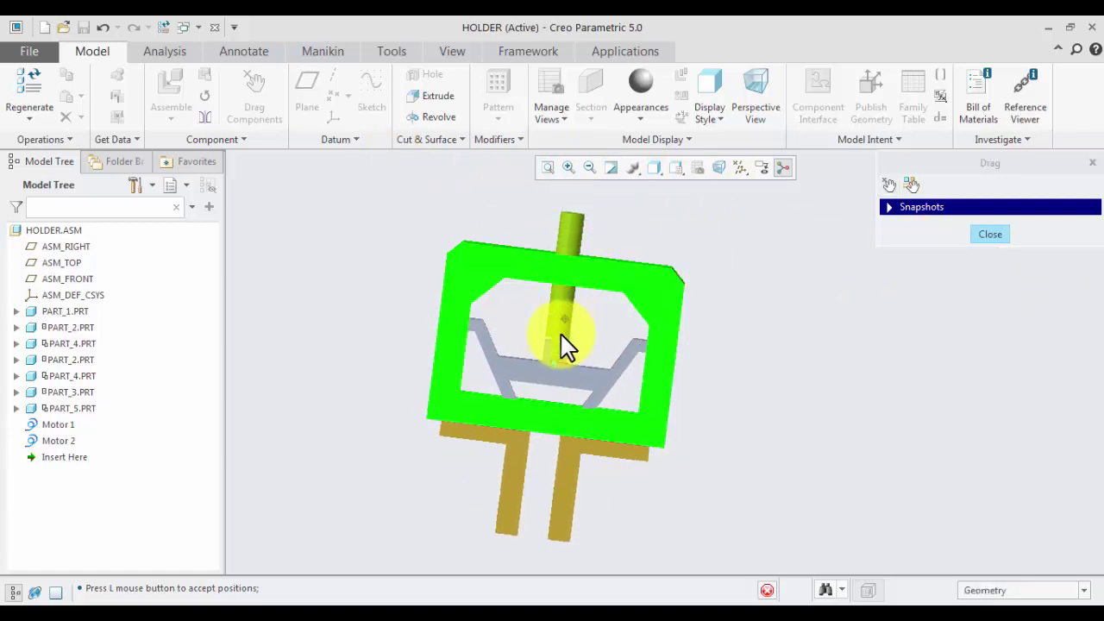
{"action": "left_click", "coordinate": [561, 310]}
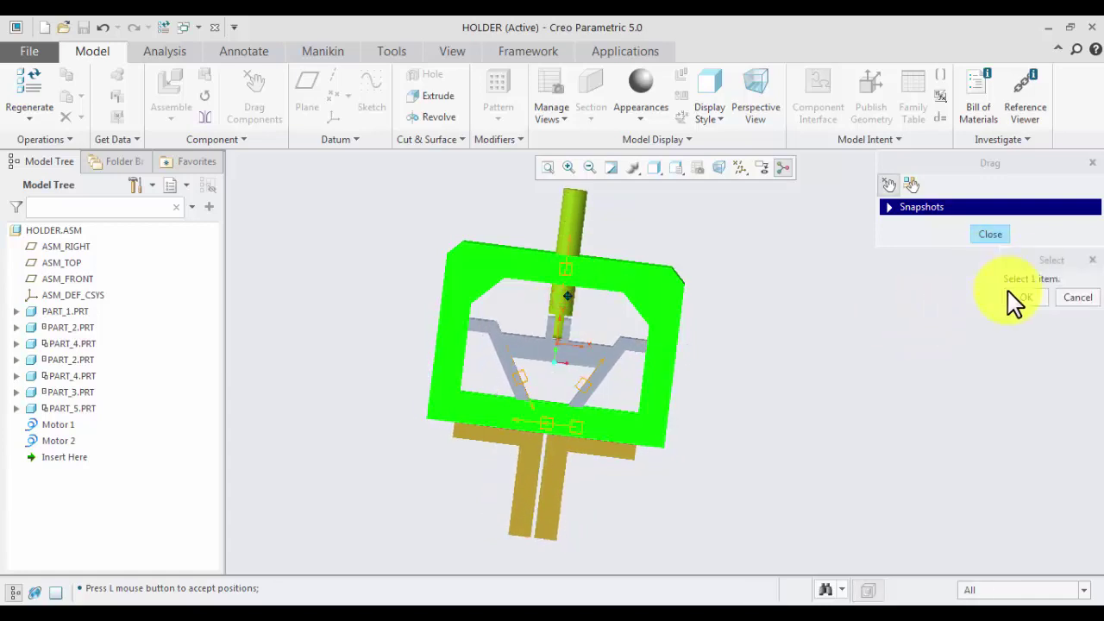
{"action": "left_click", "coordinate": [1013, 292]}
{"action": "left_click", "coordinate": [992, 236]}
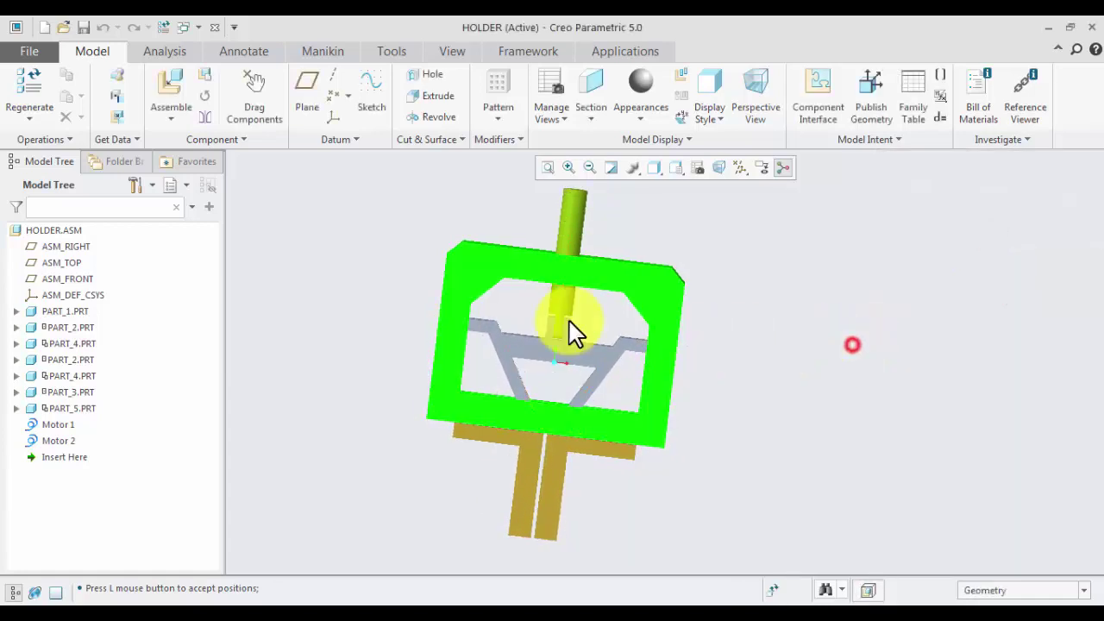
Close the HOLDER assembly and erase all objects not displayed from the session
{"action": "left_click", "coordinate": [215, 26]}
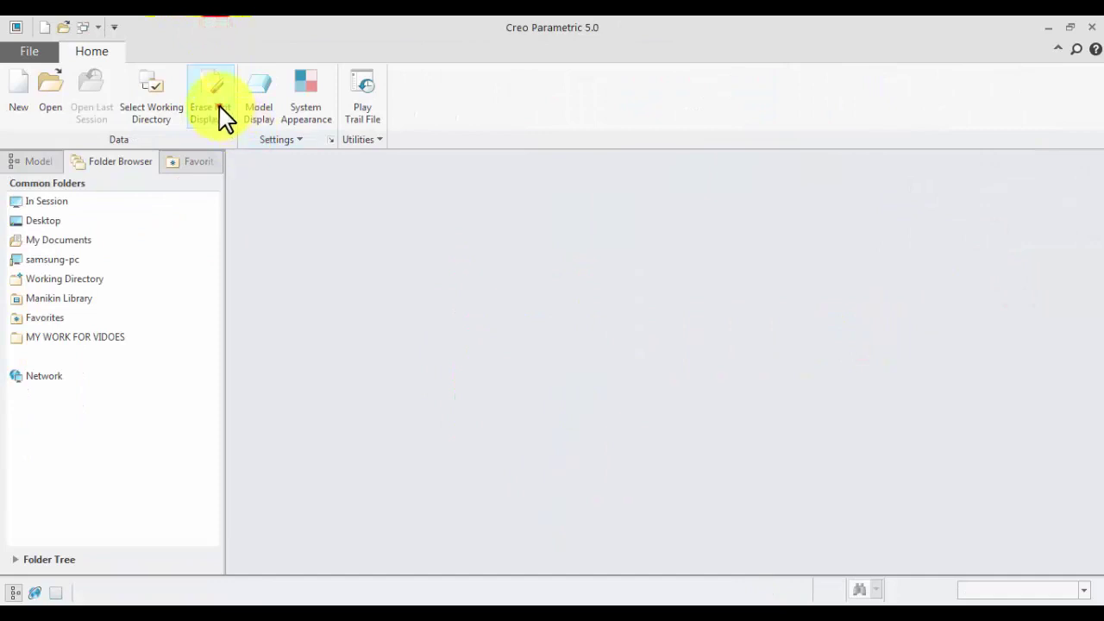
{"action": "left_click", "coordinate": [222, 116]}
{"action": "left_click", "coordinate": [563, 454]}
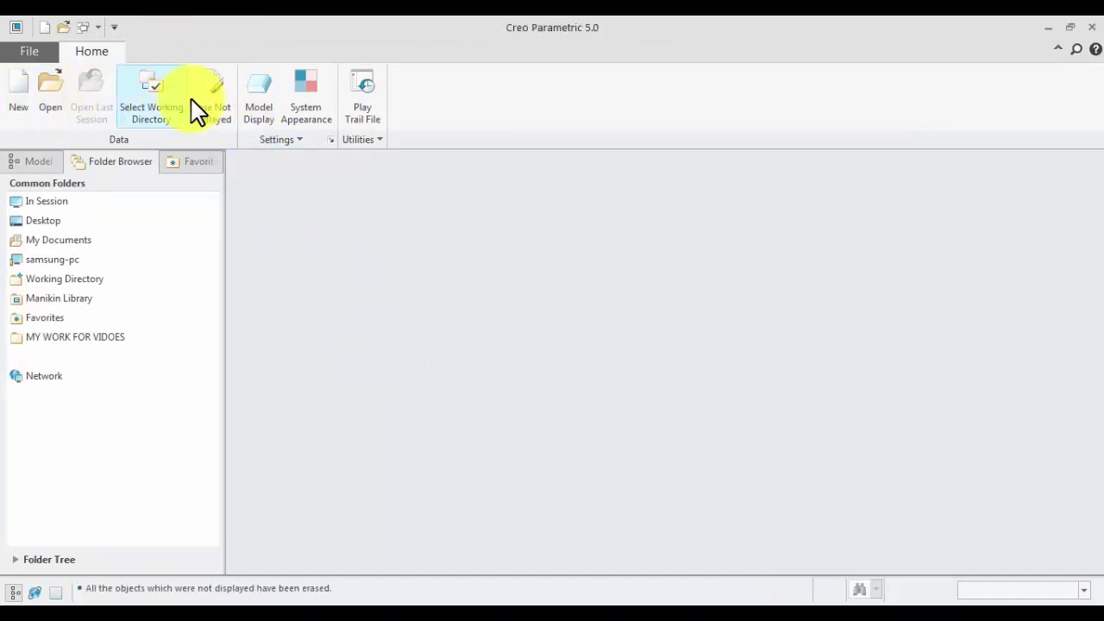
Set the working directory to the RG_mechanisem folder on the Desktop
{"action": "left_click", "coordinate": [160, 97]}
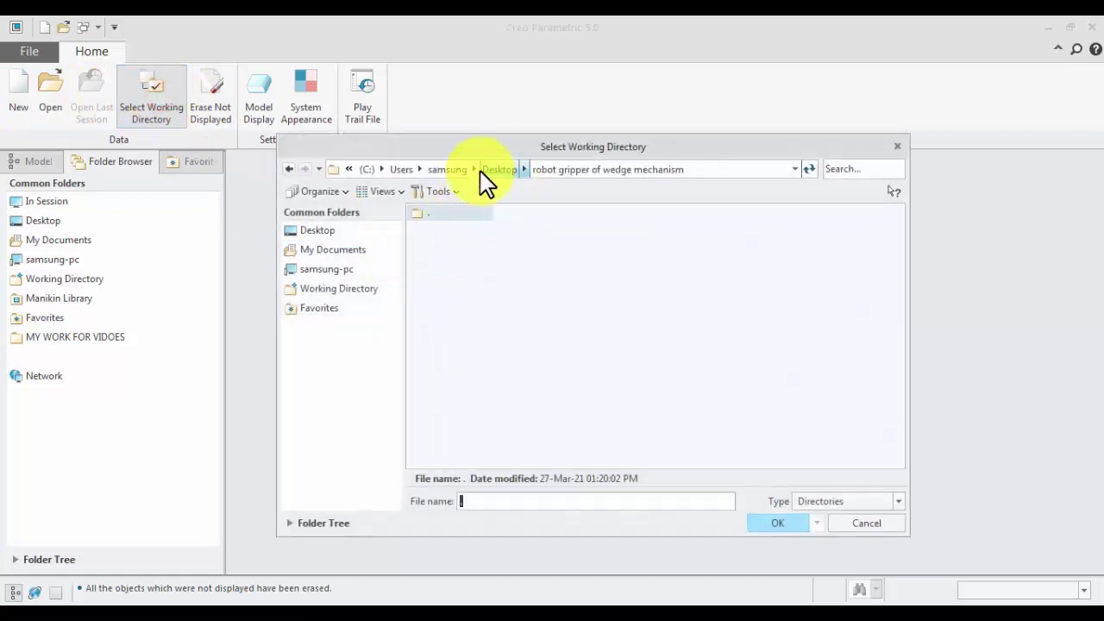
{"action": "left_click", "coordinate": [484, 170]}
{"action": "double_click", "coordinate": [464, 227]}
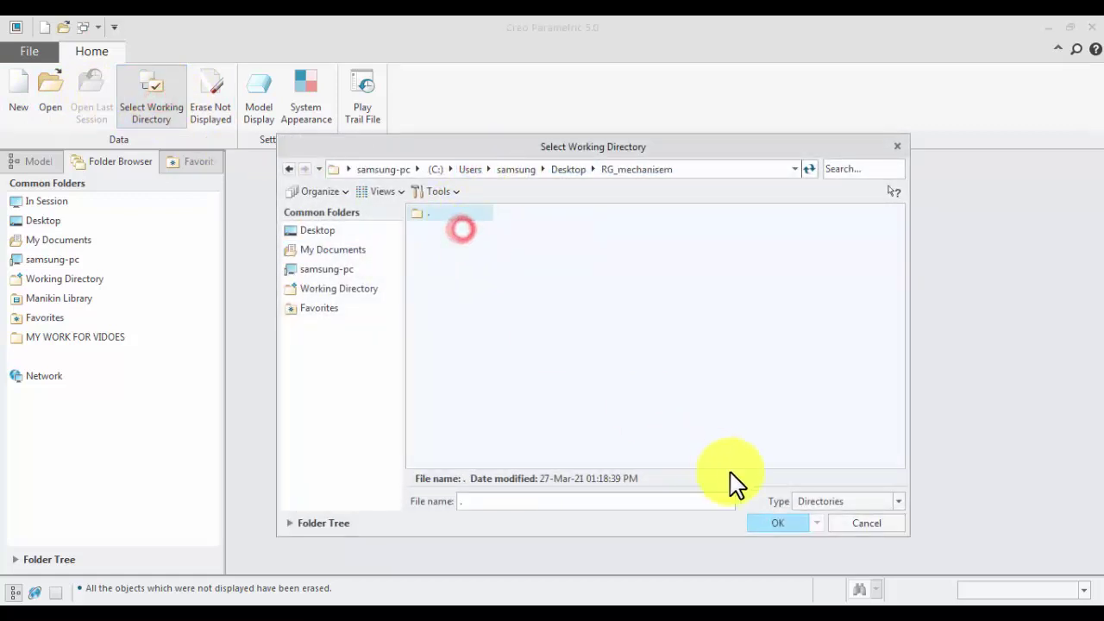
{"action": "left_click", "coordinate": [784, 522]}
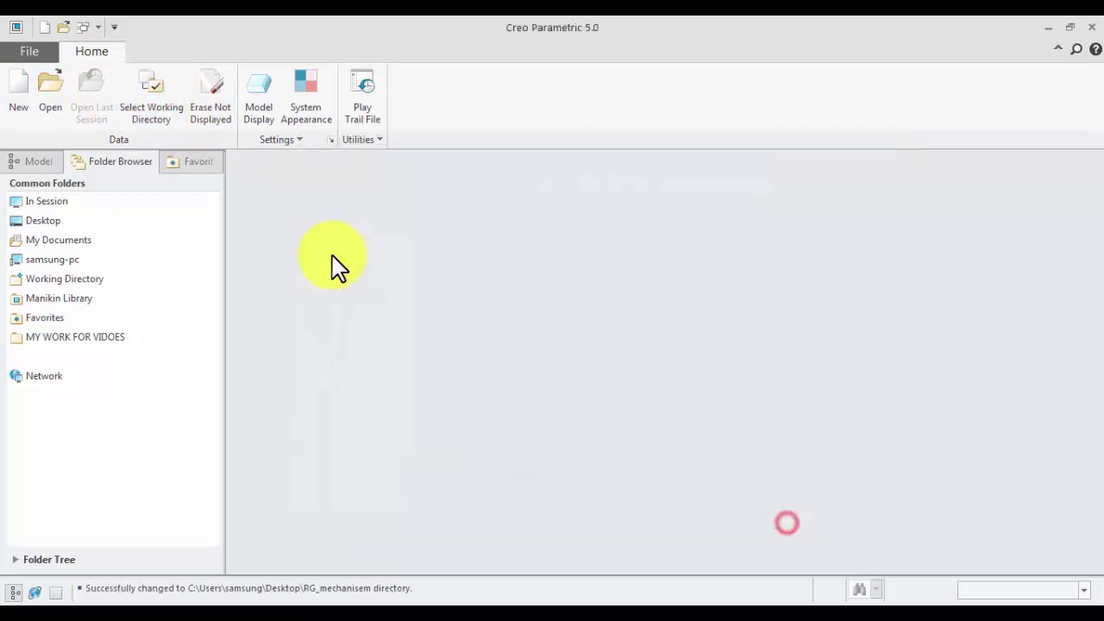
Create a new solid part named rg_main_body from the mmns_part_solid template instead of the default one
{"action": "left_click", "coordinate": [24, 108]}
{"action": "left_click", "coordinate": [394, 455]}
{"action": "left_click", "coordinate": [523, 406]}
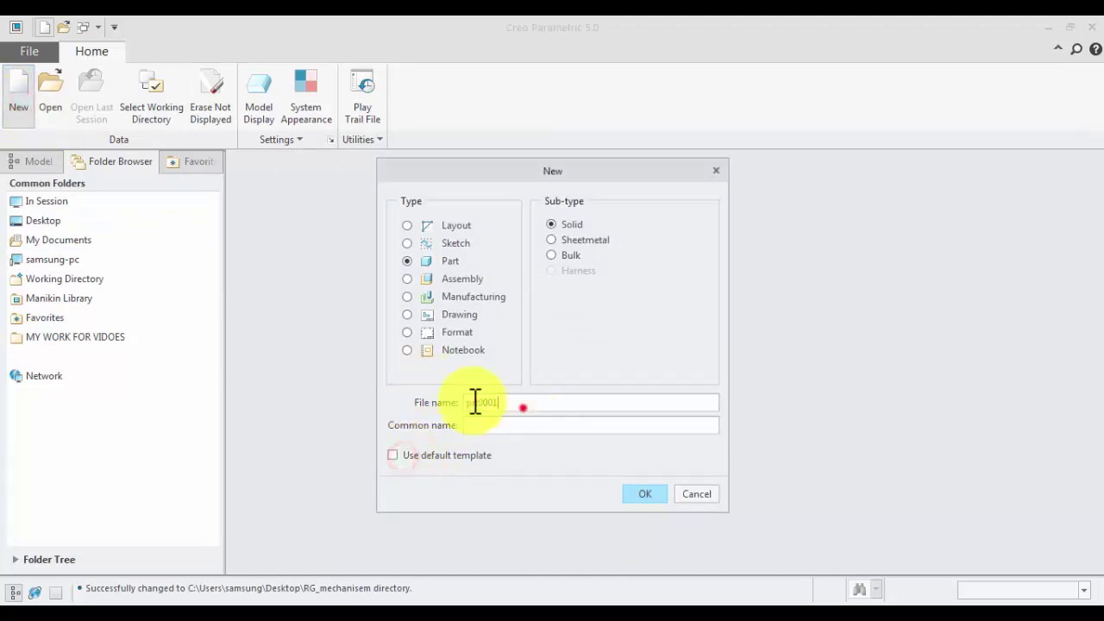
{"action": "double_click", "coordinate": [476, 403]}
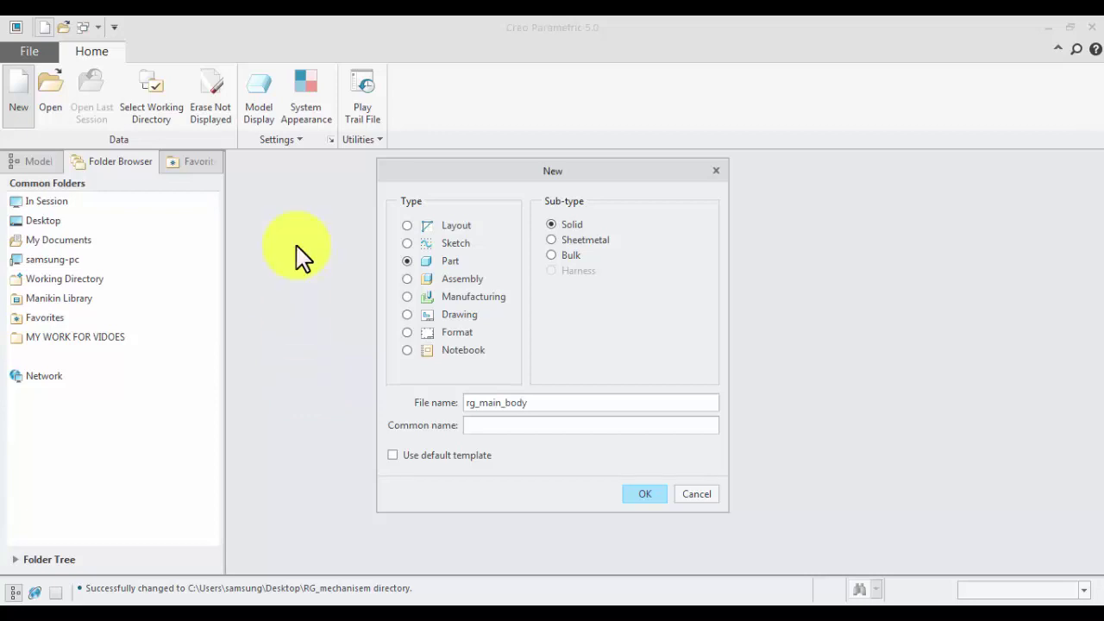
{"action": "left_click", "coordinate": [633, 494]}
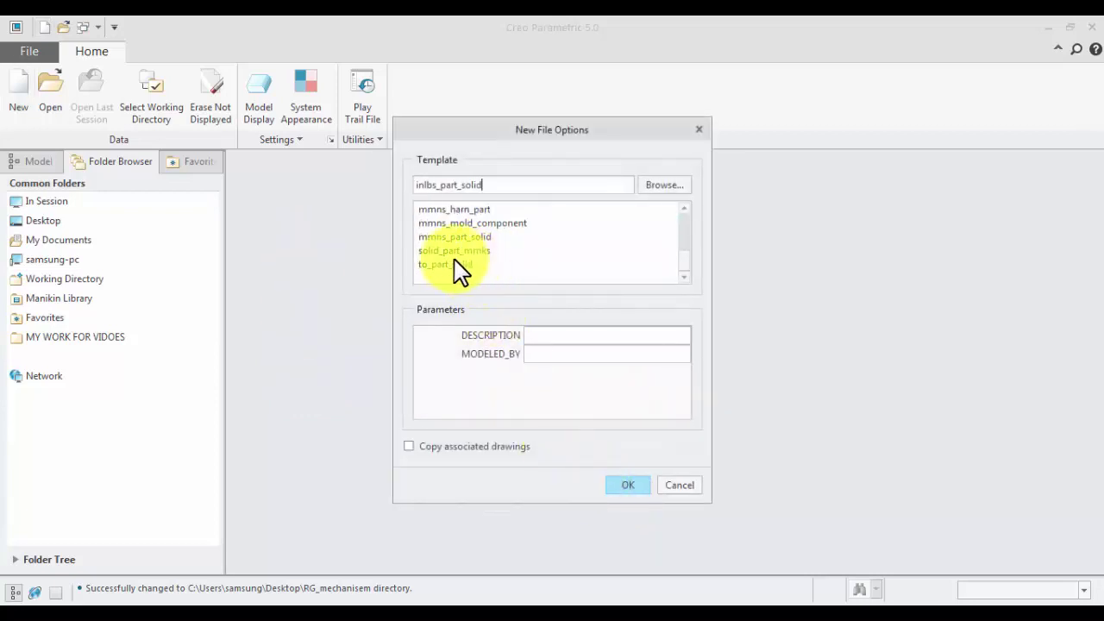
{"action": "left_click", "coordinate": [466, 237]}
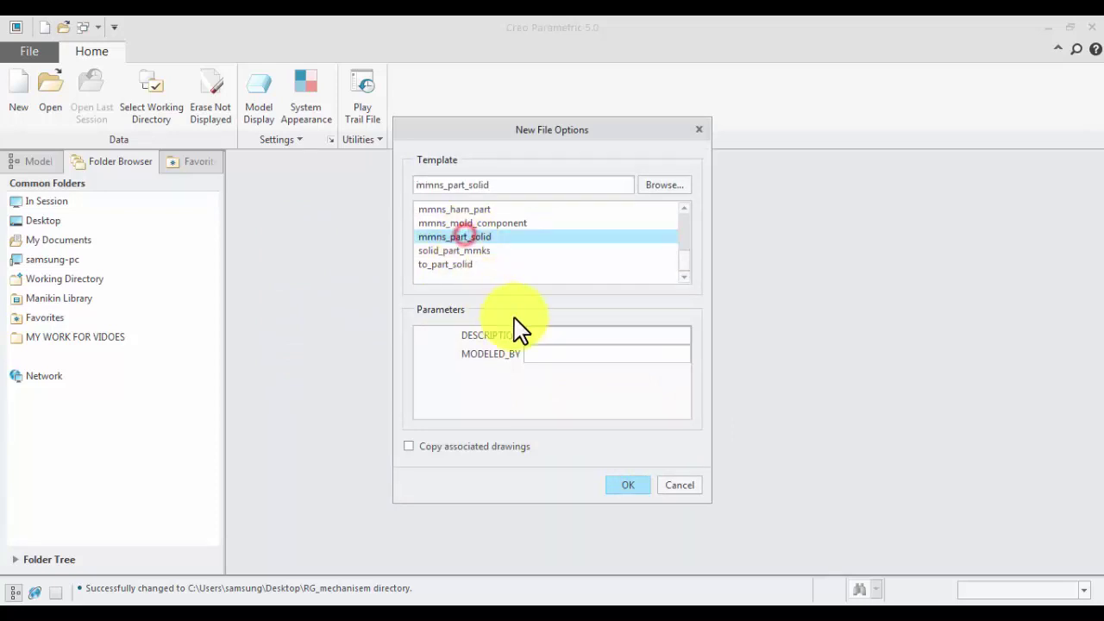
{"action": "left_click", "coordinate": [628, 485]}
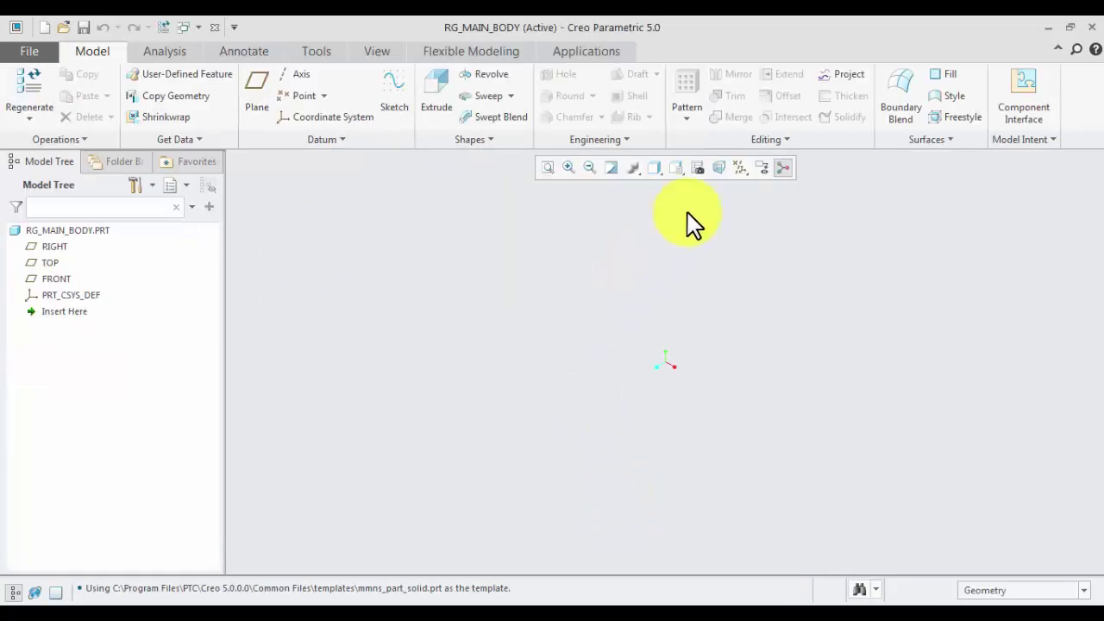
Turn on the display of all datum features and show the datum plane name tags
{"action": "left_click", "coordinate": [741, 167]}
{"action": "left_click", "coordinate": [740, 187]}
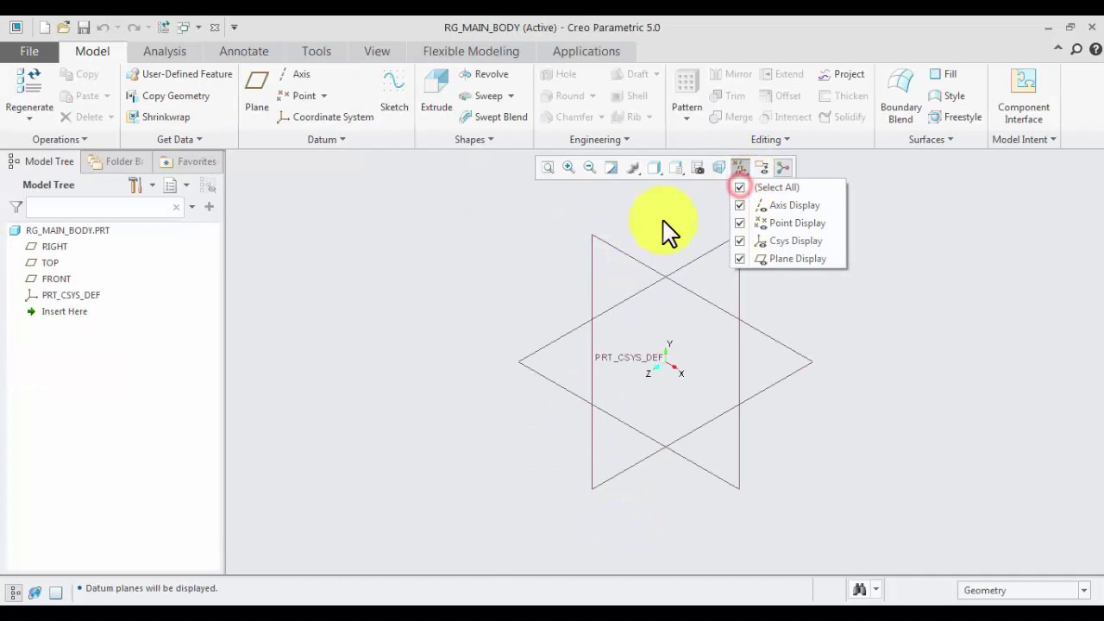
{"action": "left_click", "coordinate": [418, 265]}
{"action": "left_click", "coordinate": [377, 51]}
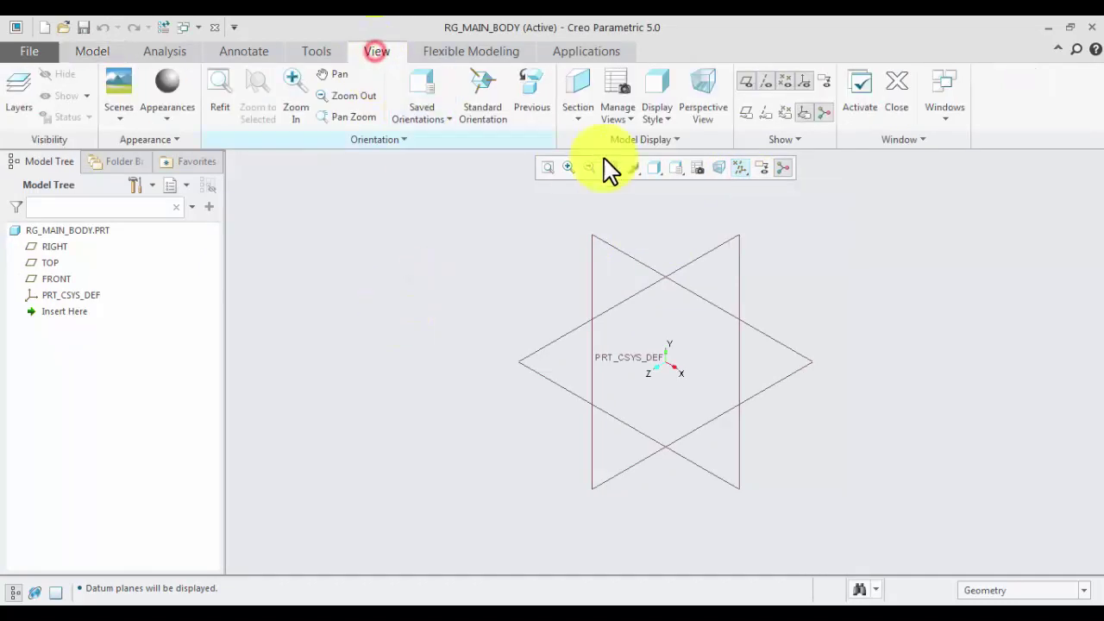
{"action": "left_click", "coordinate": [746, 112]}
{"action": "left_click", "coordinate": [868, 351]}
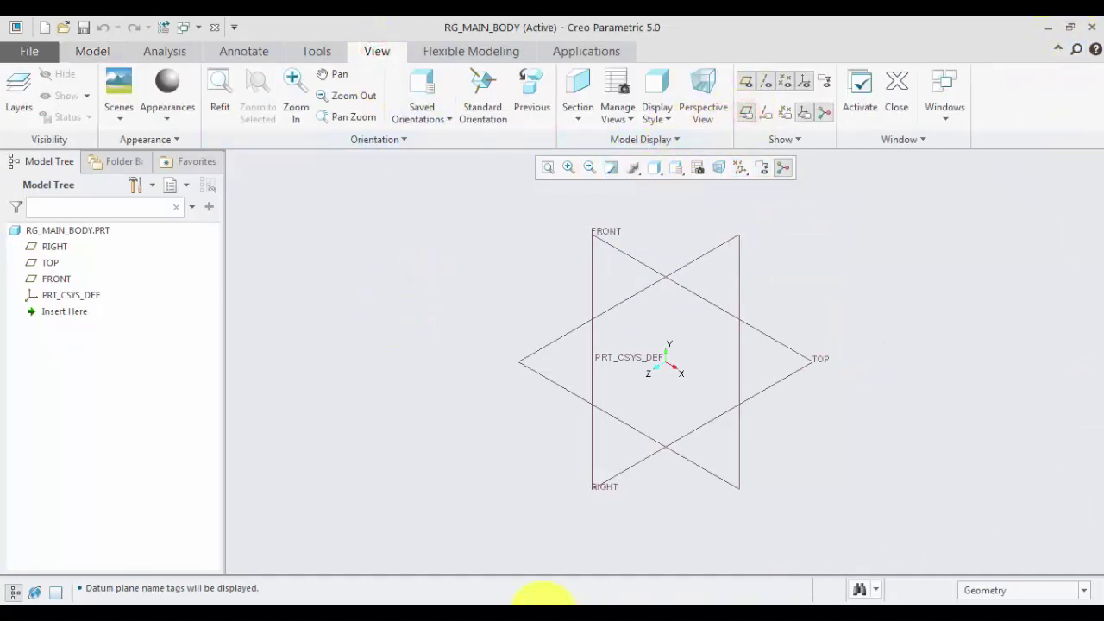
Bring up the holder.pdf drawing and resize the modelling window so both are visible side by side
{"action": "left_click", "coordinate": [481, 599]}
{"action": "left_click", "coordinate": [515, 236]}
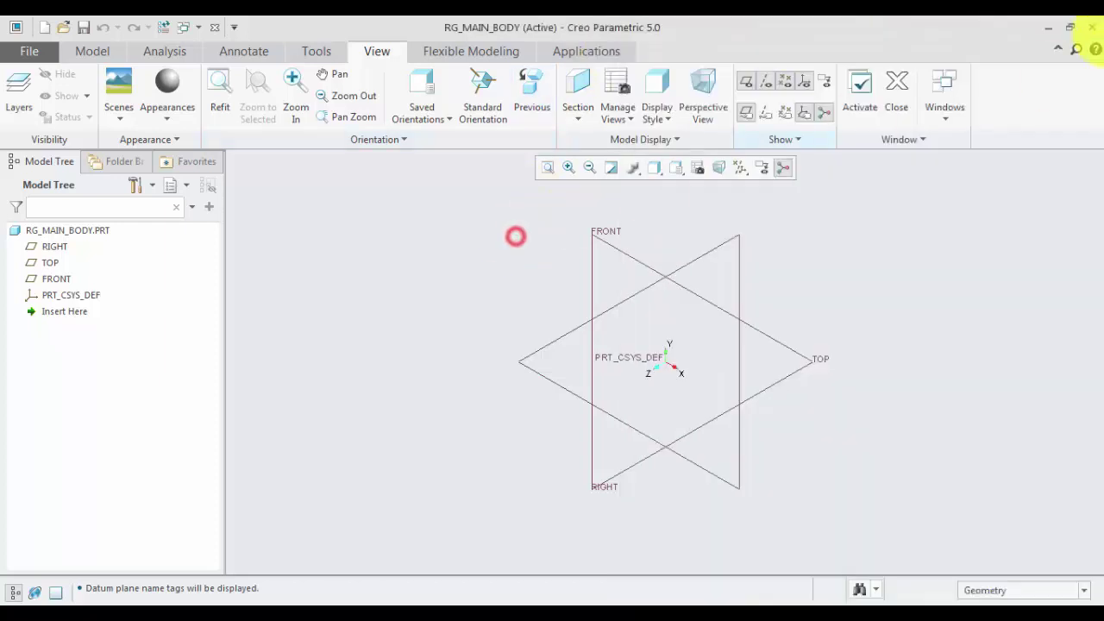
{"action": "left_click", "coordinate": [1068, 28]}
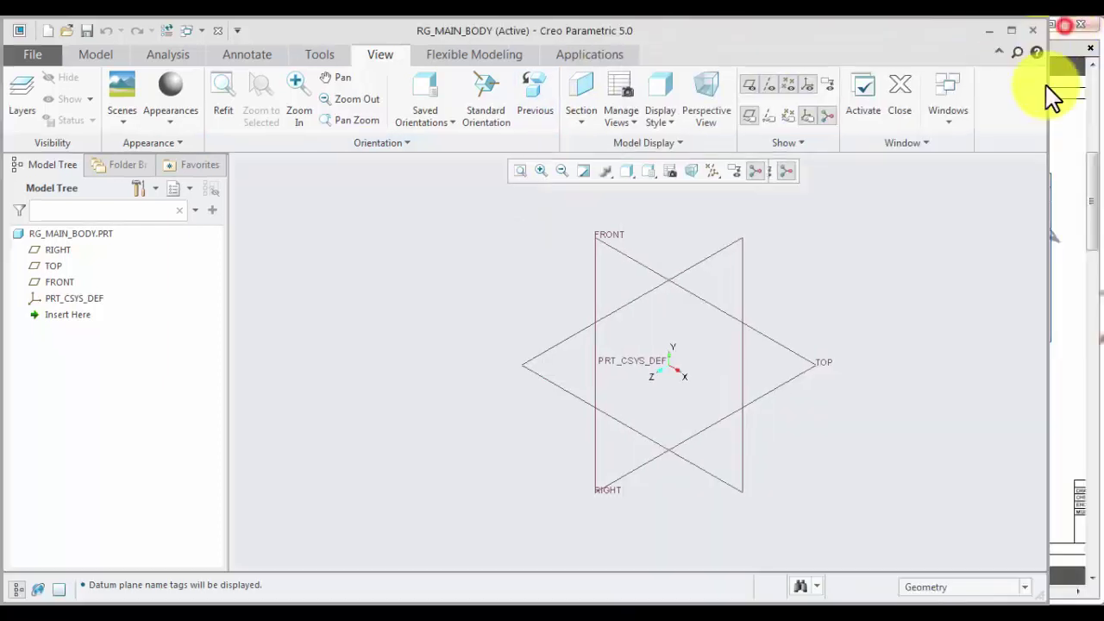
{"action": "left_click", "coordinate": [1051, 121]}
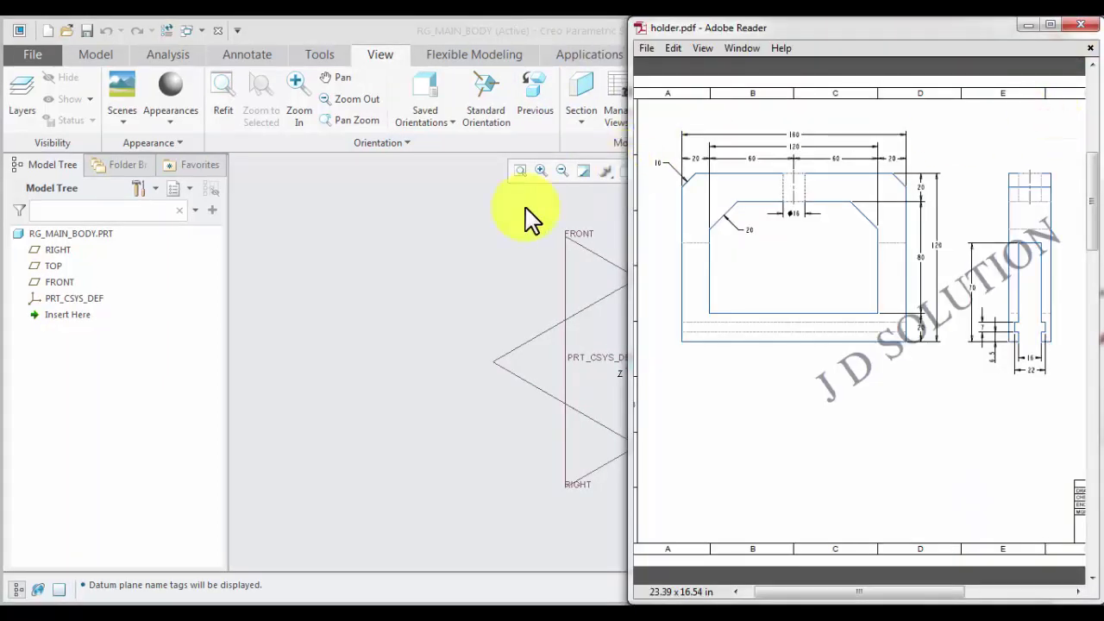
{"action": "left_click", "coordinate": [451, 219]}
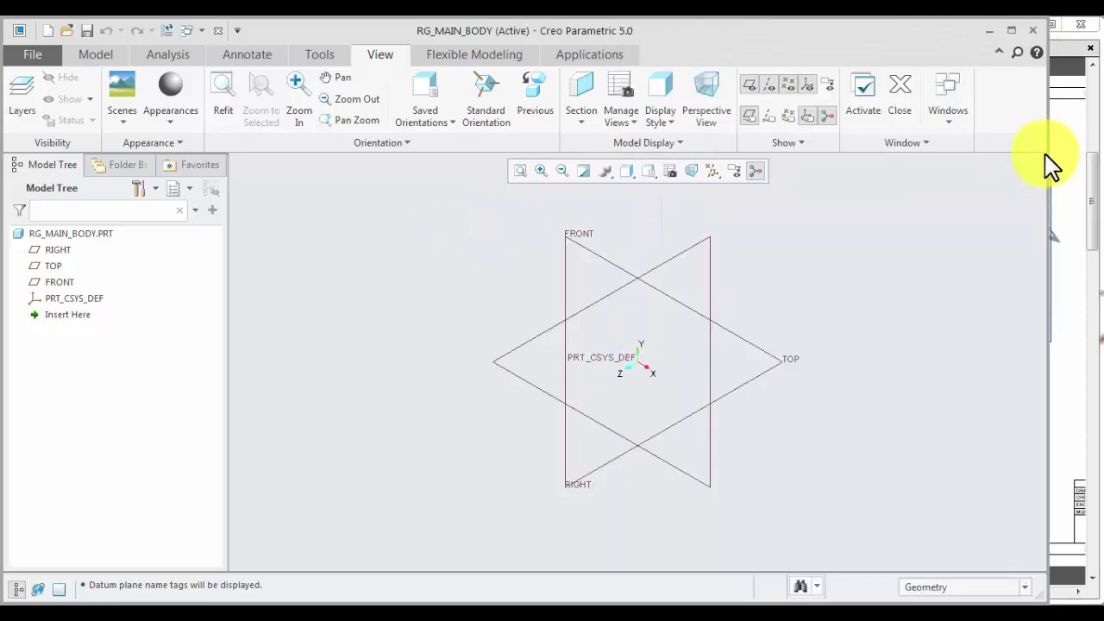
{"action": "left_click_drag", "start_coordinate": [1050, 157], "coordinate": [647, 188]}
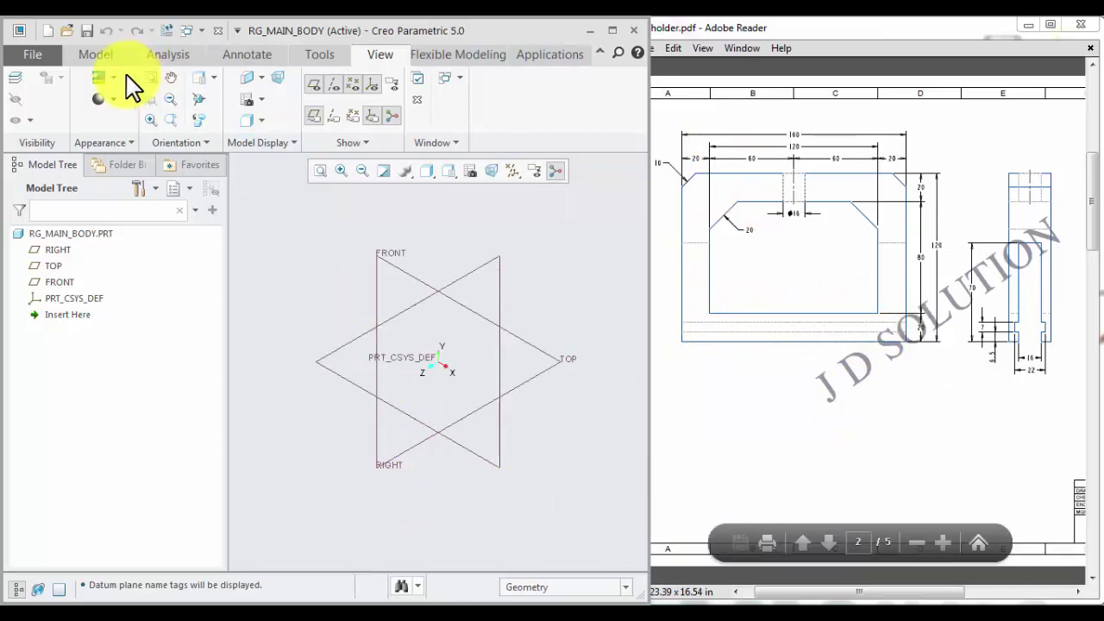
Start an Extrude with its sketch on the FRONT plane and orient the view parallel to the sketch
{"action": "left_click", "coordinate": [104, 56]}
{"action": "left_click", "coordinate": [274, 90]}
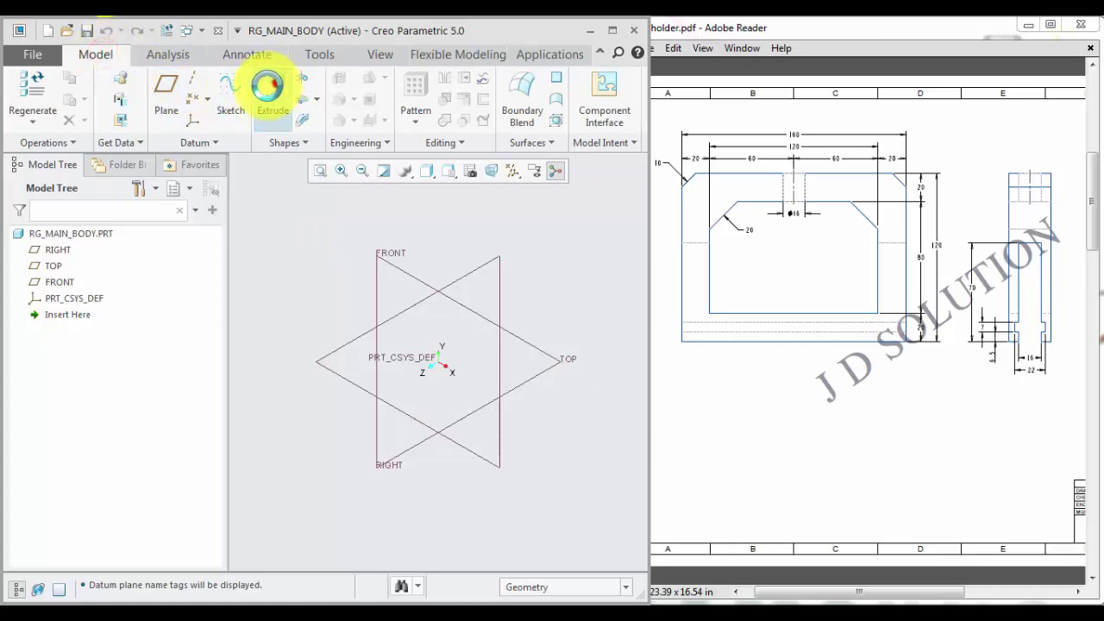
{"action": "left_click", "coordinate": [386, 258]}
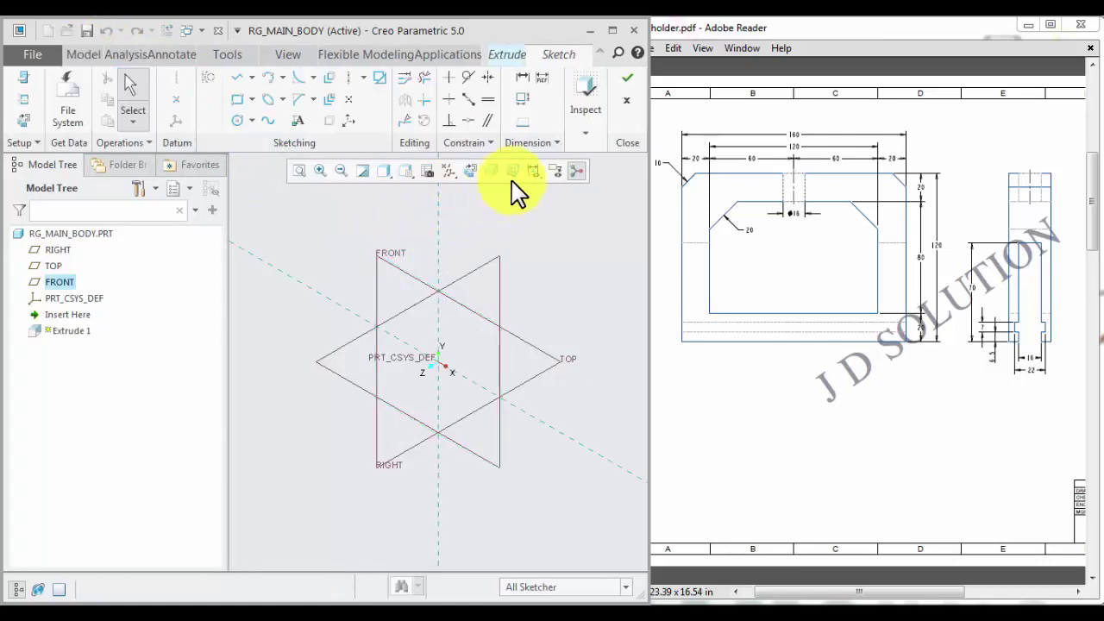
{"action": "left_click", "coordinate": [472, 170]}
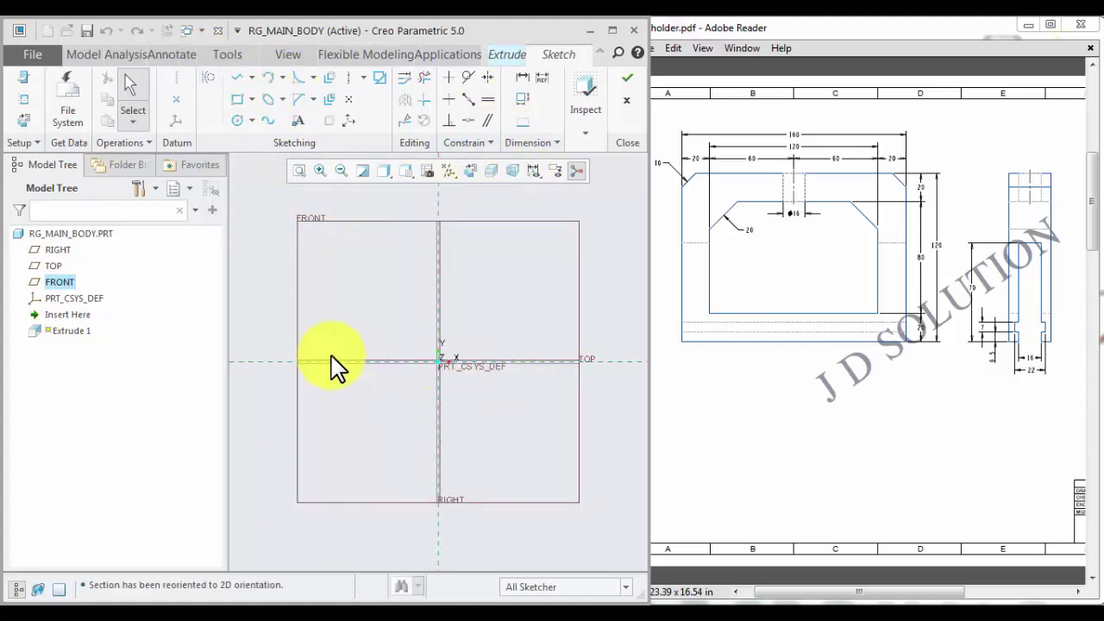
Draw a vertical and a horizontal centerline through the sketch origin
{"action": "left_click", "coordinate": [349, 76]}
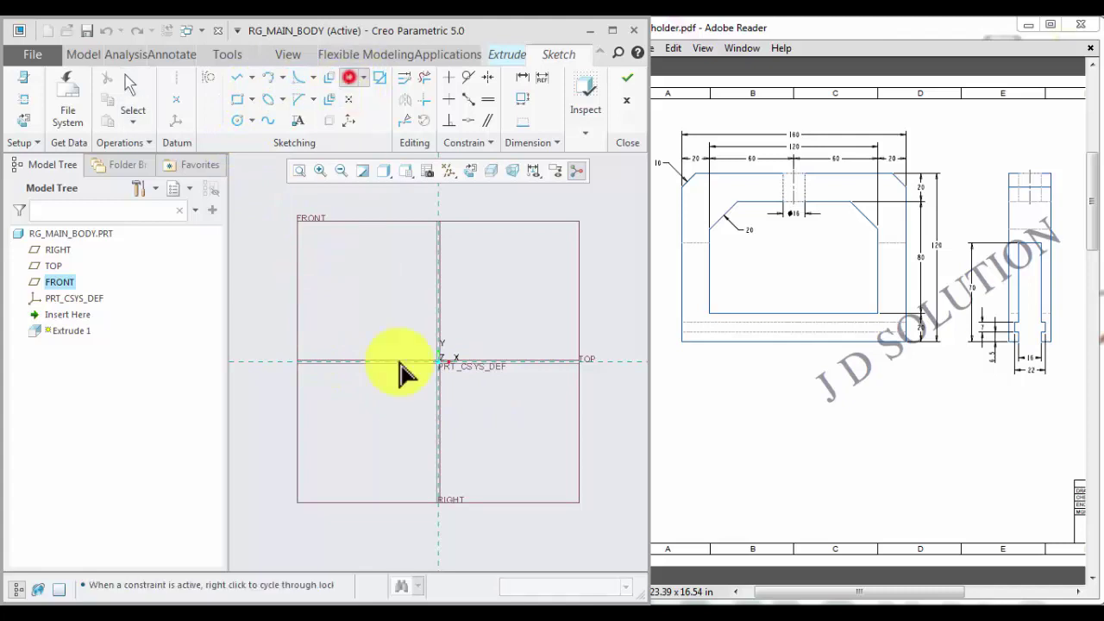
{"action": "left_click", "coordinate": [440, 361]}
{"action": "left_click", "coordinate": [440, 254]}
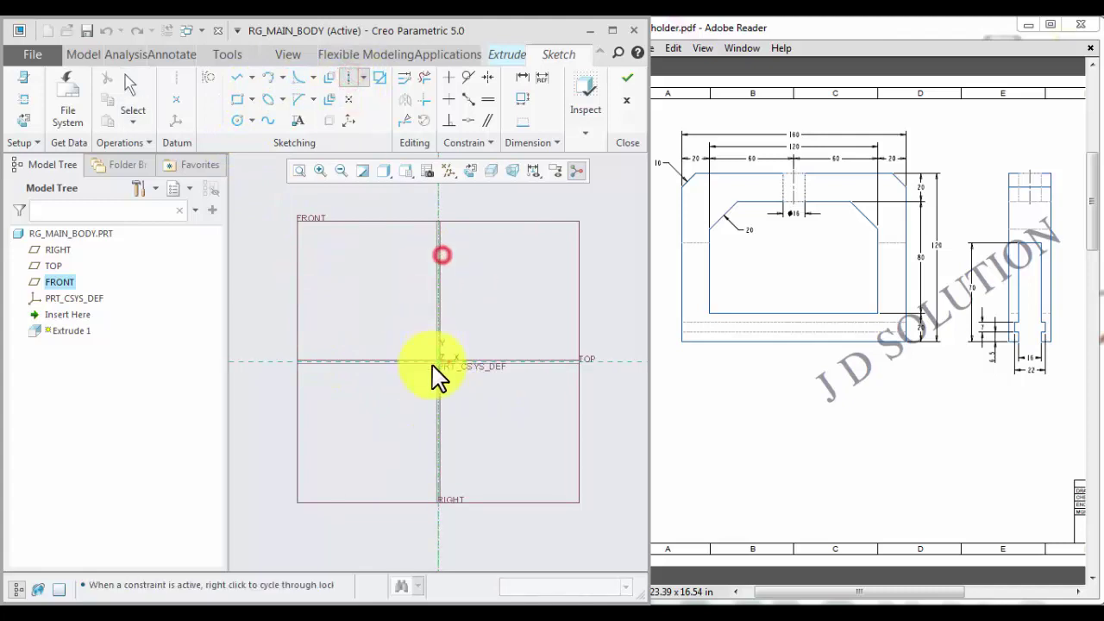
{"action": "left_click", "coordinate": [440, 360]}
{"action": "left_click", "coordinate": [571, 363]}
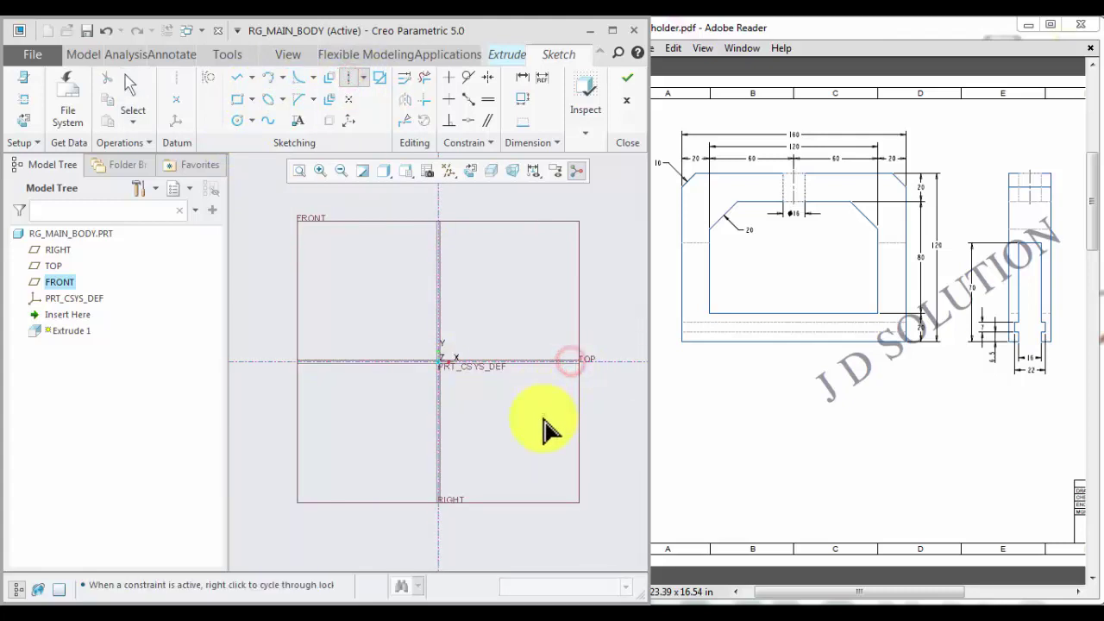
{"action": "left_click", "coordinate": [127, 95]}
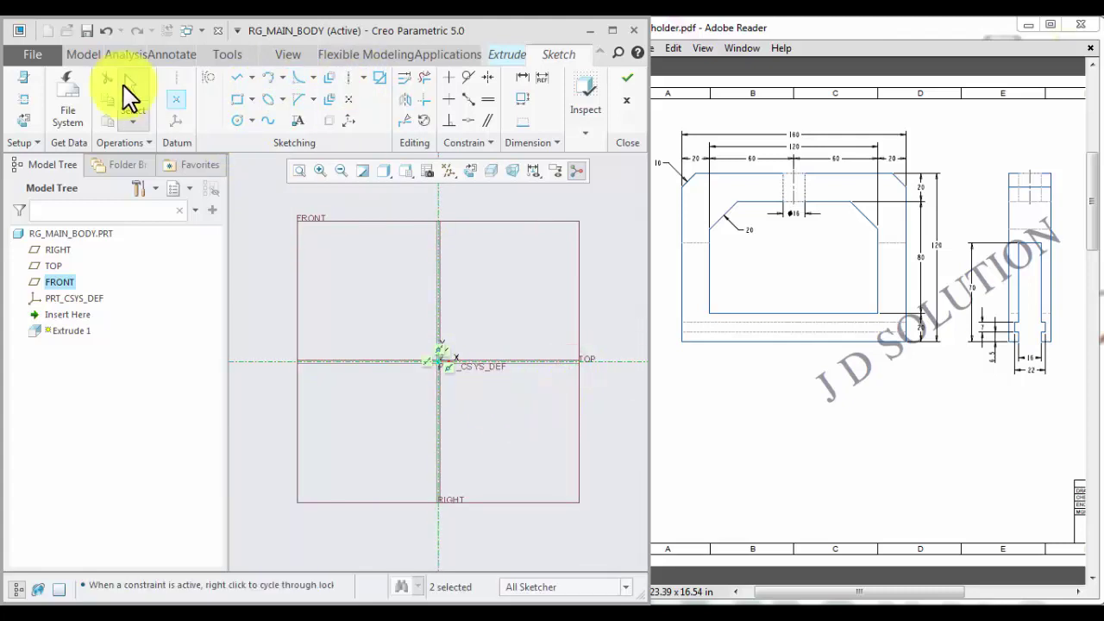
Sketch a rectangle symmetric about the vertical centerline, with its base on the horizontal centerline
{"action": "left_click", "coordinate": [353, 361]}
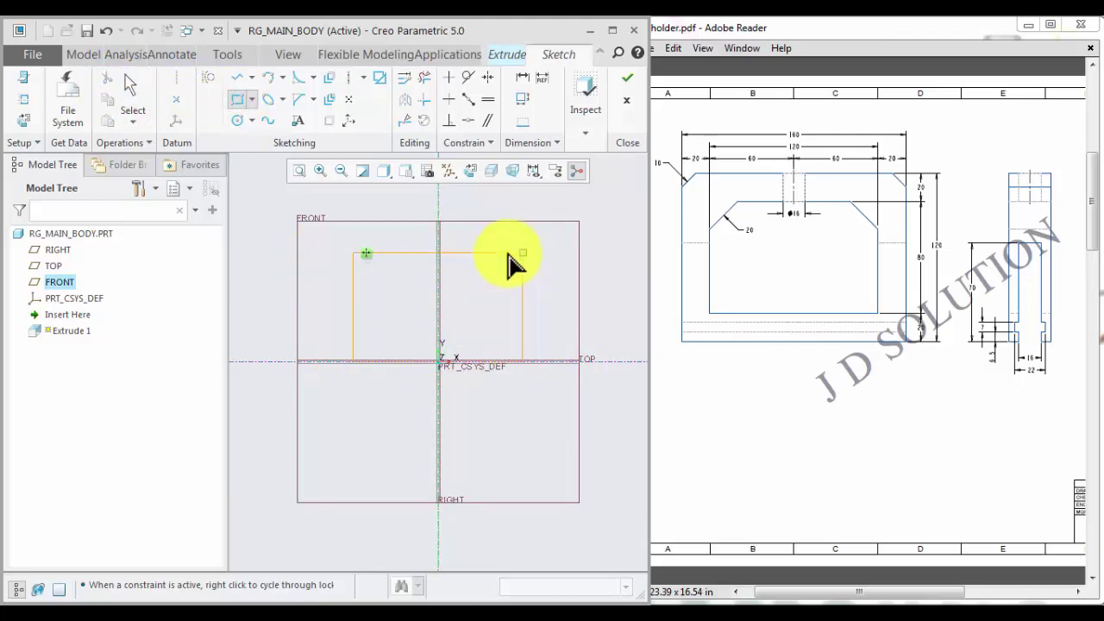
{"action": "left_click", "coordinate": [522, 253]}
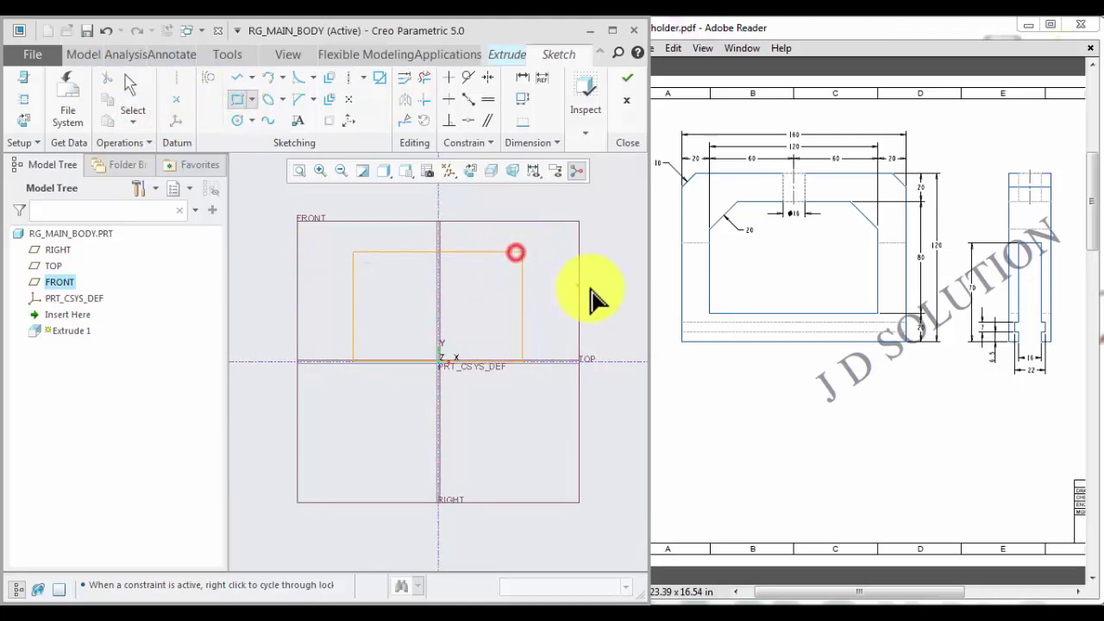
{"action": "middle_click", "coordinate": [580, 303]}
Set the sketched rectangle's width to 160 and its height to 120
{"action": "scroll", "coordinate": [416, 358], "scroll_direction": "up", "scroll_amount": 3}
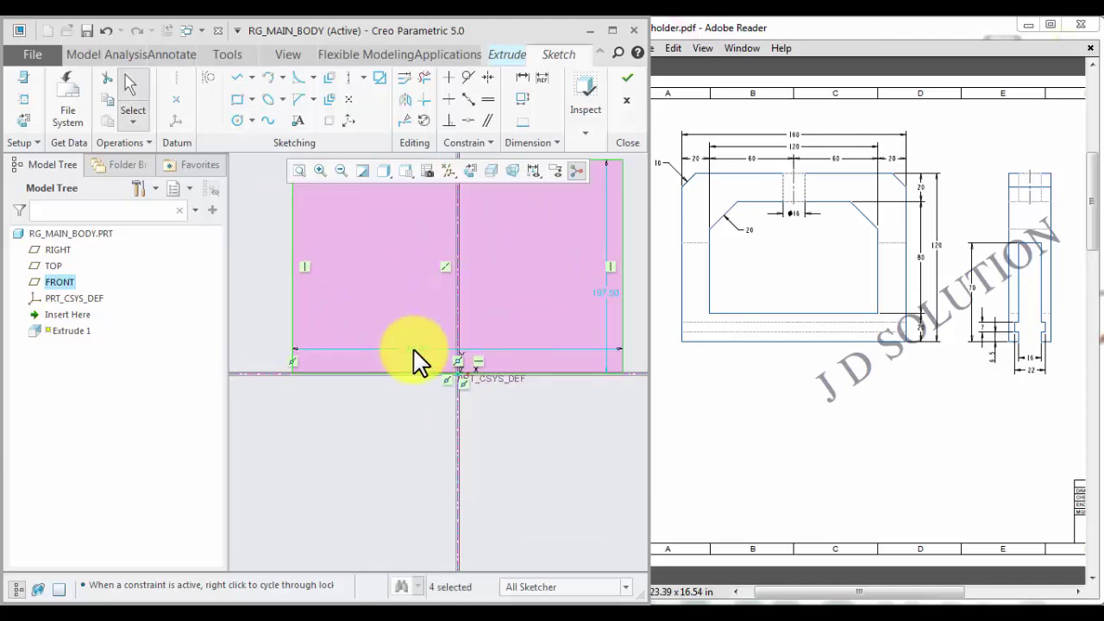
{"action": "double_click", "coordinate": [414, 351]}
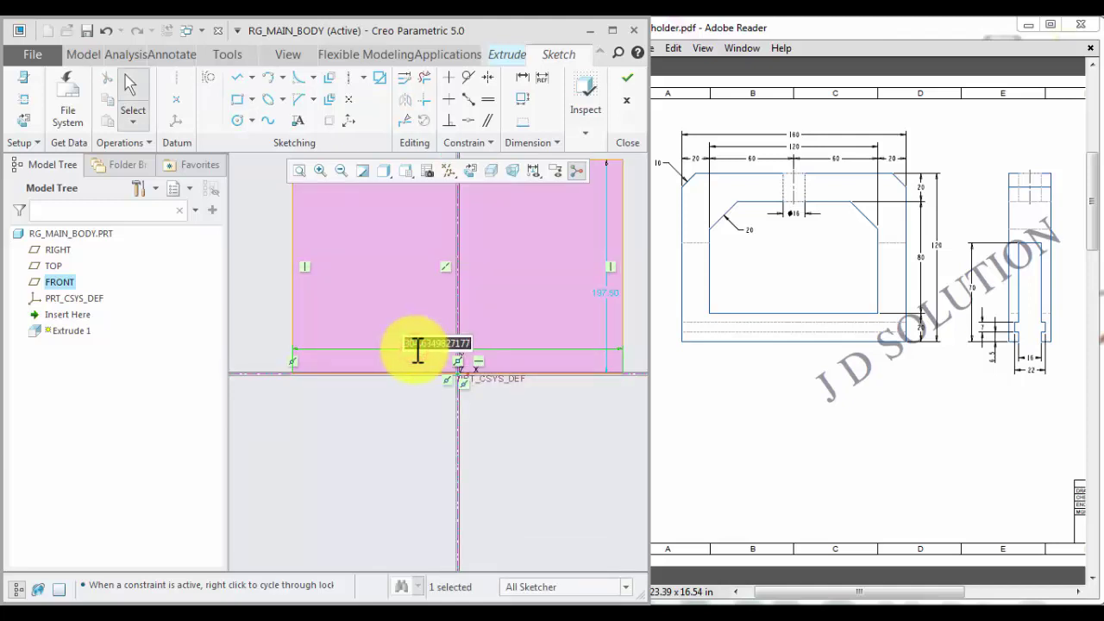
{"action": "type", "text": "80"}
{"action": "key", "text": "Return"}
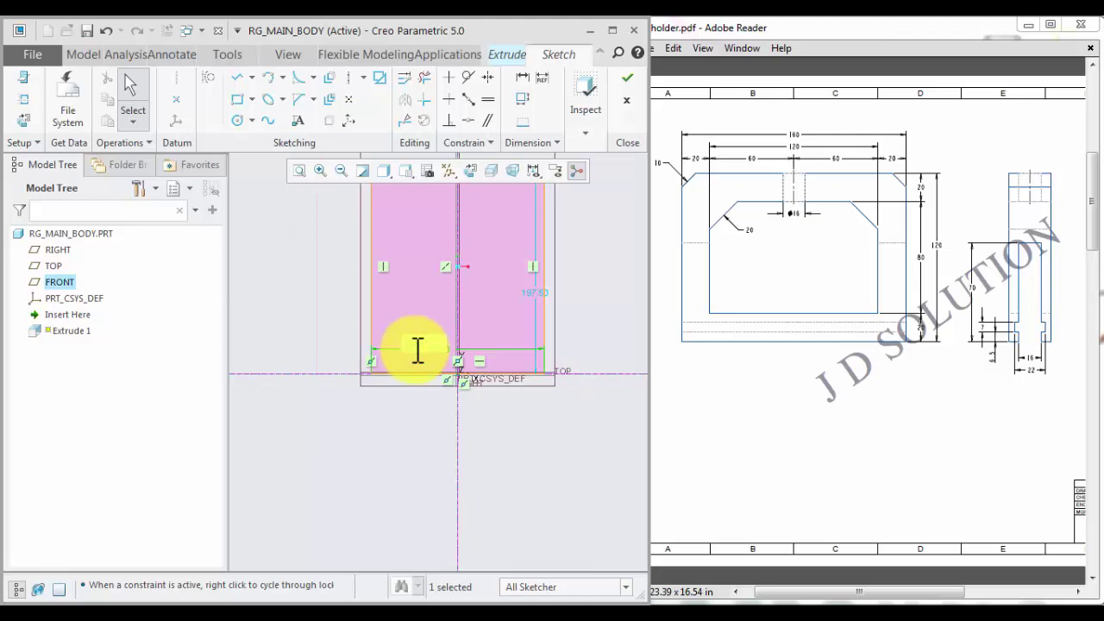
{"action": "double_click", "coordinate": [542, 291]}
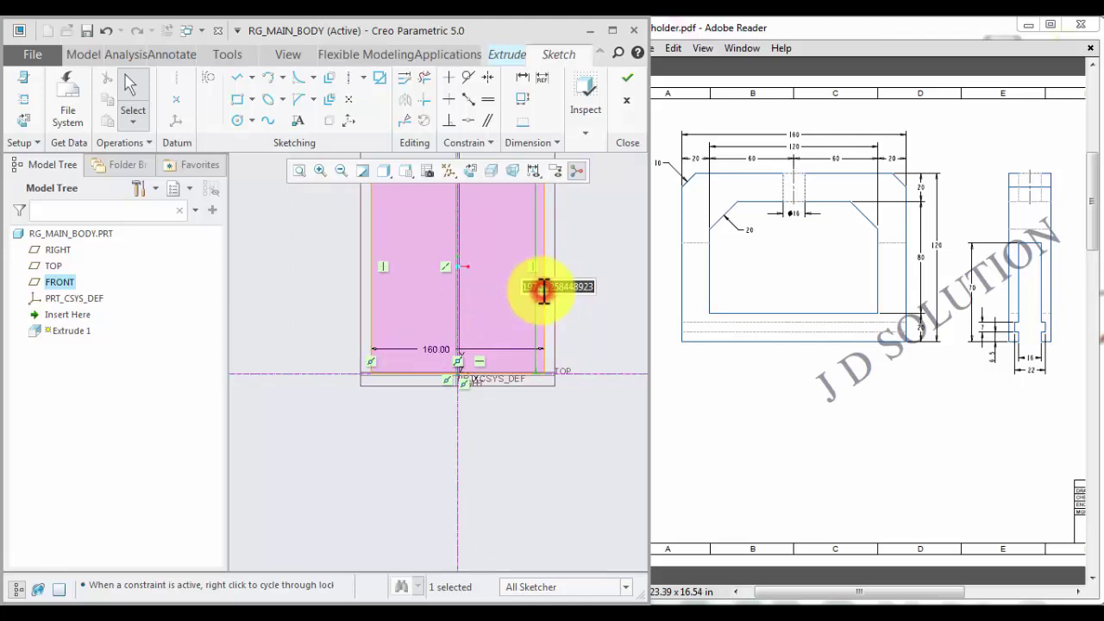
{"action": "type", "text": "120"}
{"action": "key", "text": "Return"}
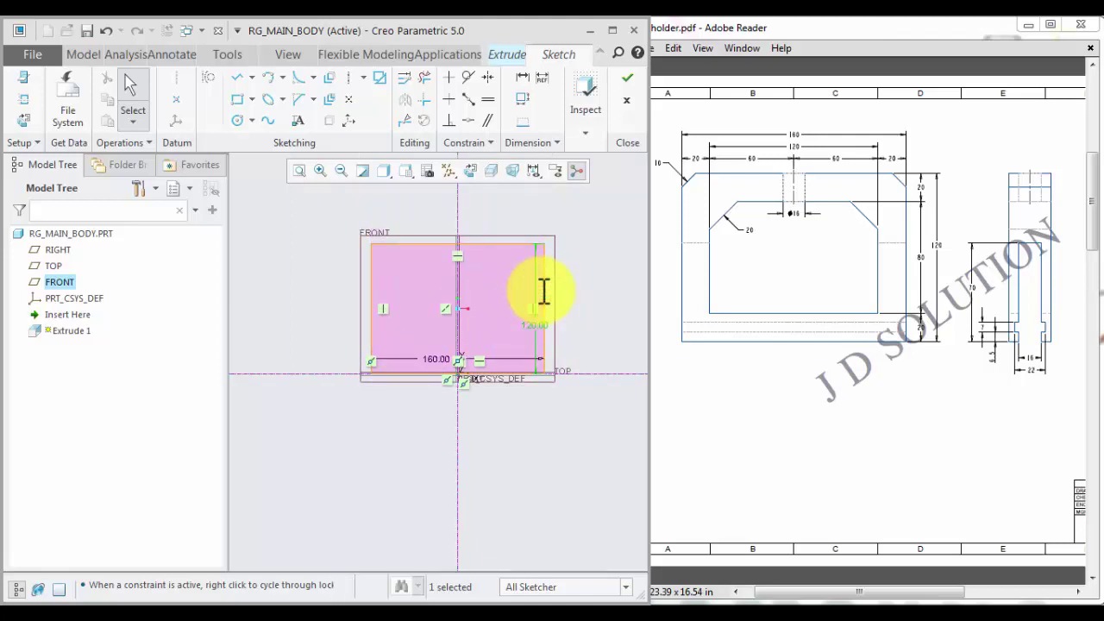
Offset the rectangle's left and right edges inward by 20 each as single edges
{"action": "scroll", "coordinate": [380, 285], "scroll_direction": "up", "scroll_amount": 1}
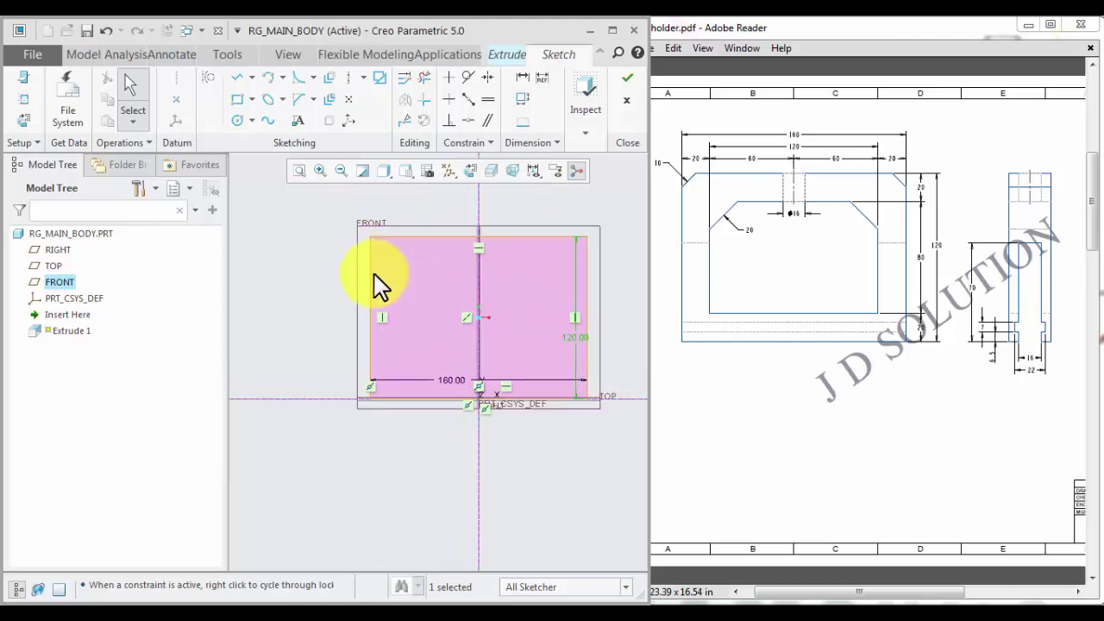
{"action": "left_click", "coordinate": [329, 78]}
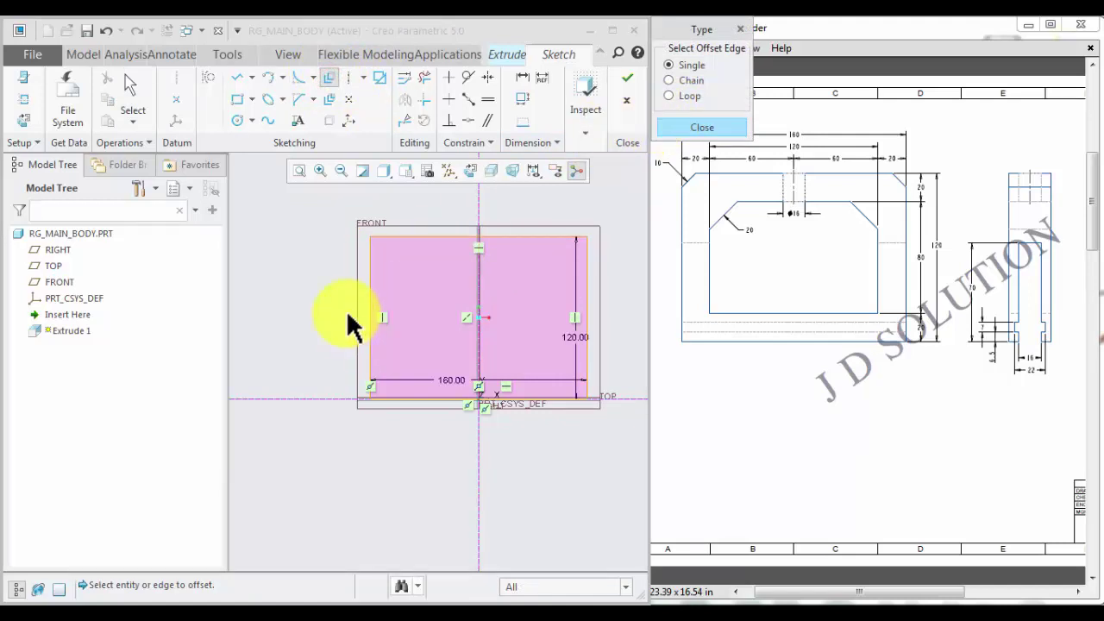
{"action": "left_click", "coordinate": [373, 296]}
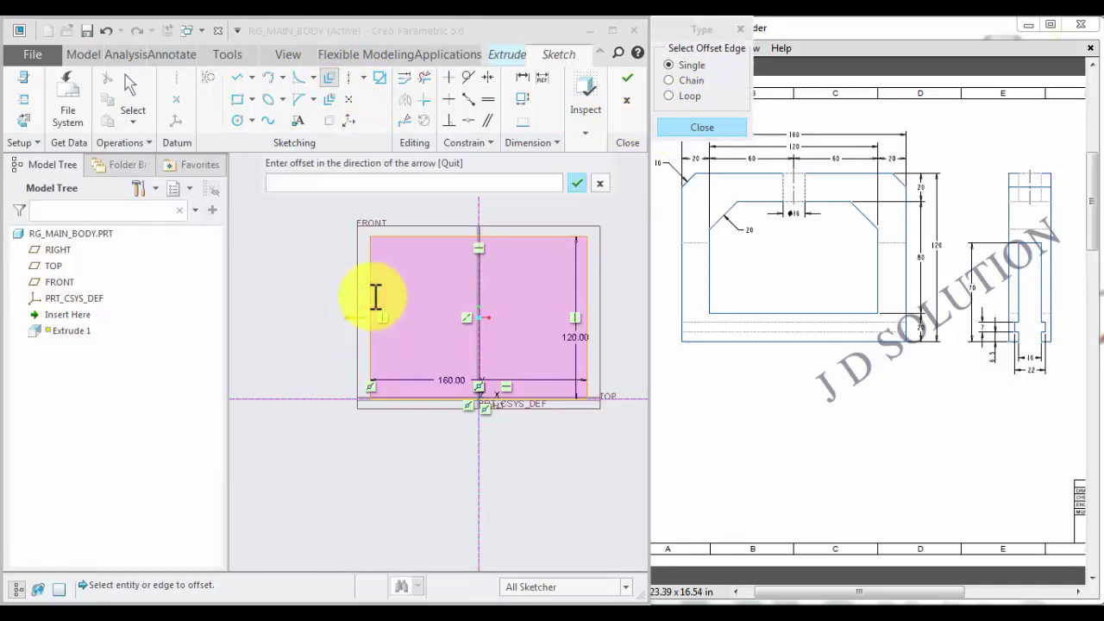
{"action": "type", "text": "-20"}
{"action": "key", "text": "Return"}
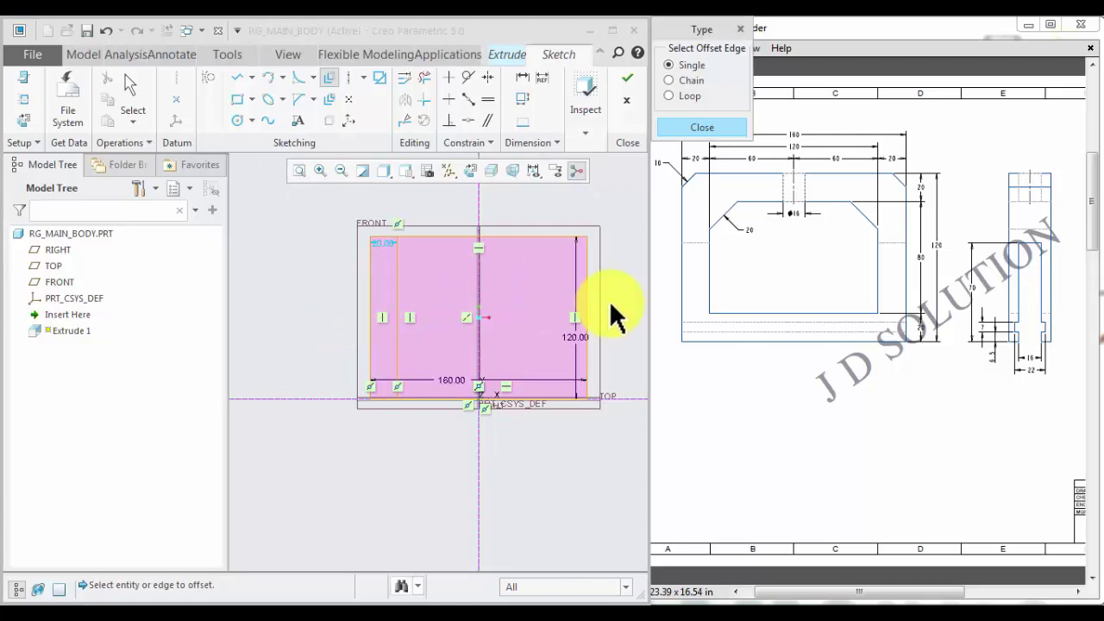
{"action": "left_click", "coordinate": [587, 301]}
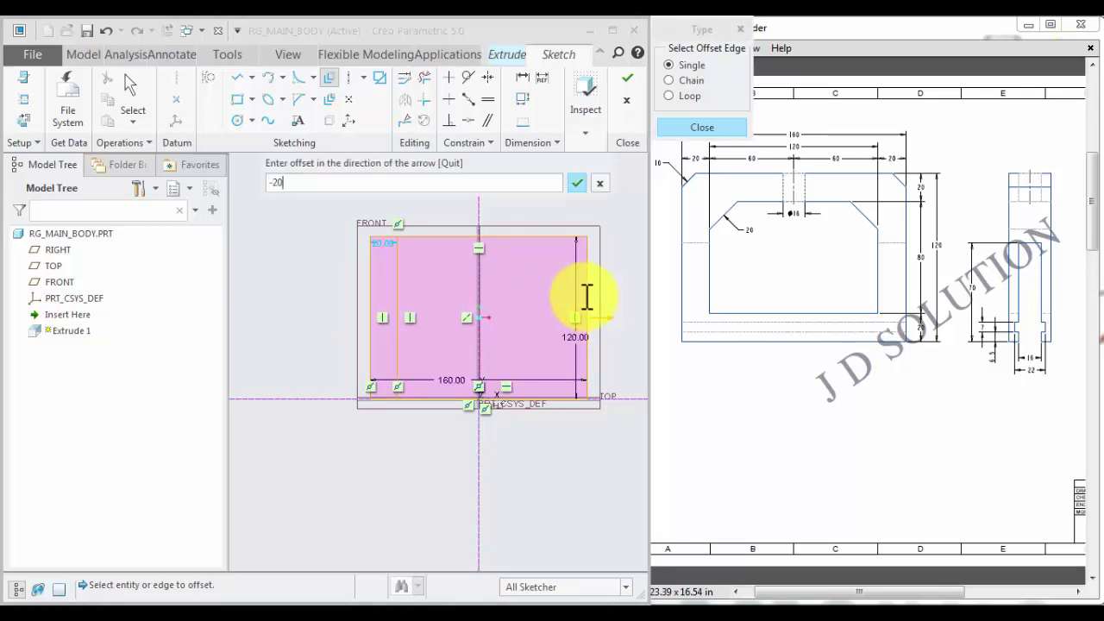
{"action": "key", "text": "Return"}
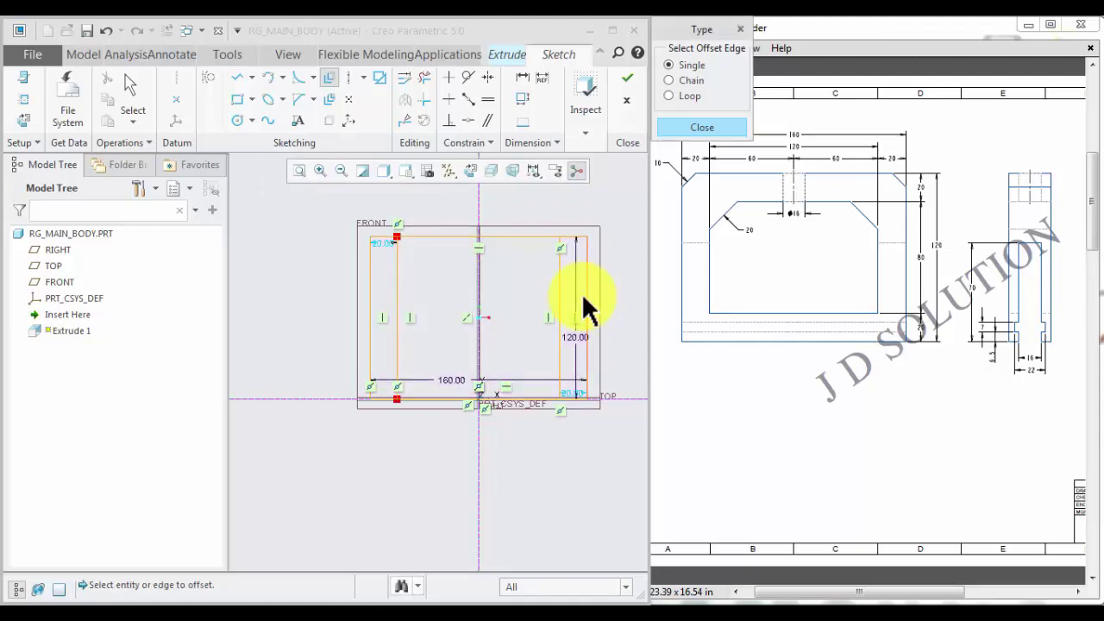
Offset the rectangle's top edge inward by 20 and its bottom edge inward by 15
{"action": "left_click", "coordinate": [499, 237]}
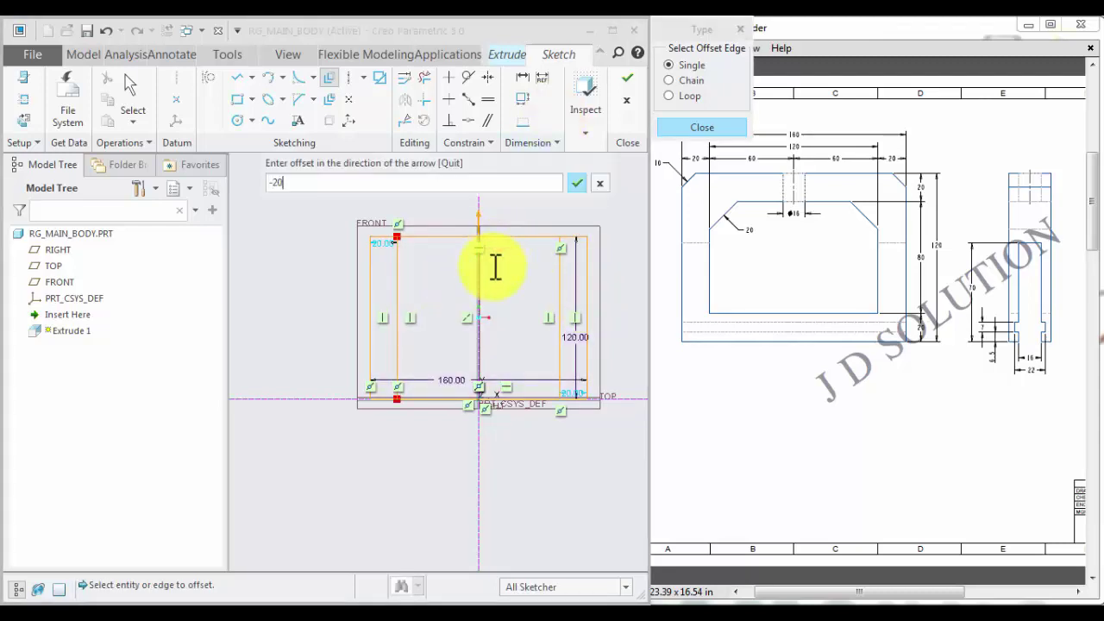
{"action": "key", "text": "Return"}
{"action": "left_click", "coordinate": [437, 397]}
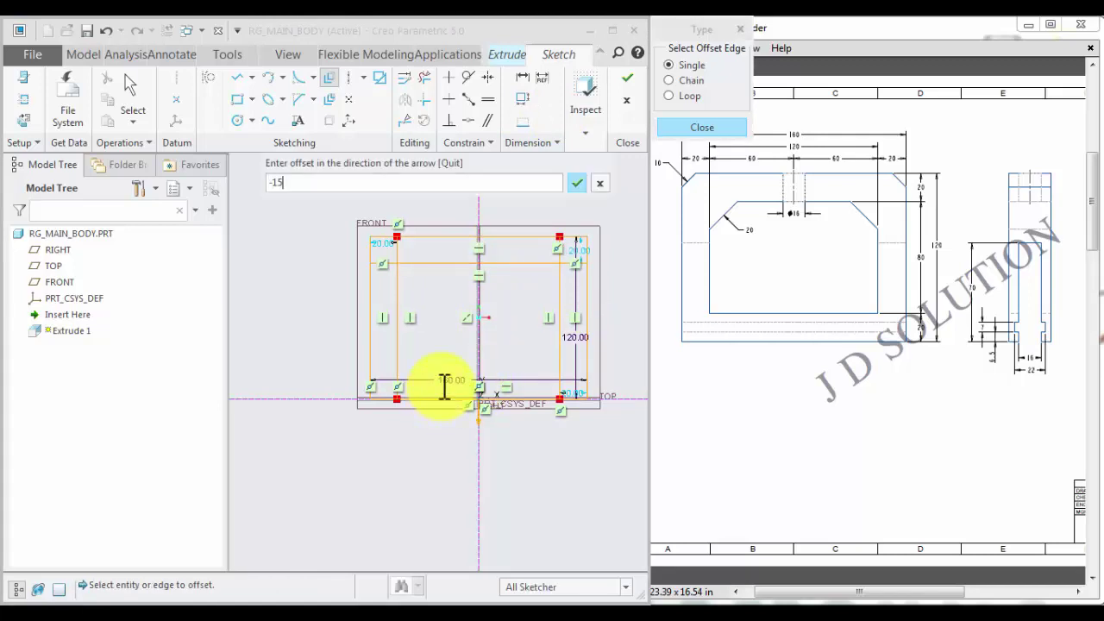
{"action": "key", "text": "Return"}
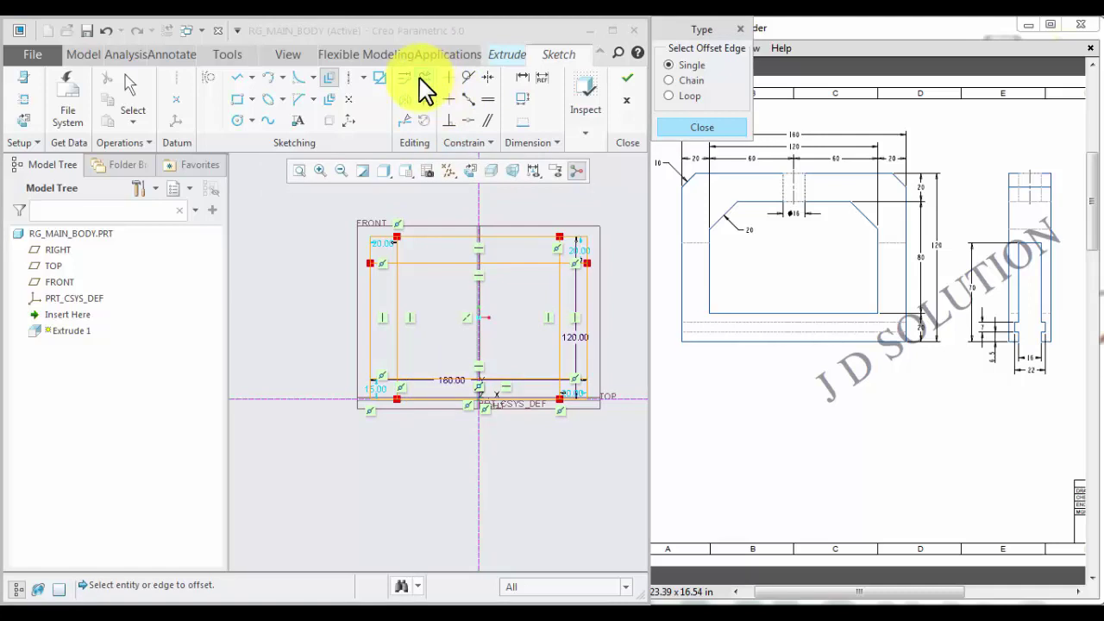
Trim the overhanging offset lines at the two upper corners of the inner rectangle
{"action": "left_click", "coordinate": [424, 78]}
{"action": "scroll", "coordinate": [399, 284], "scroll_direction": "up", "scroll_amount": 5}
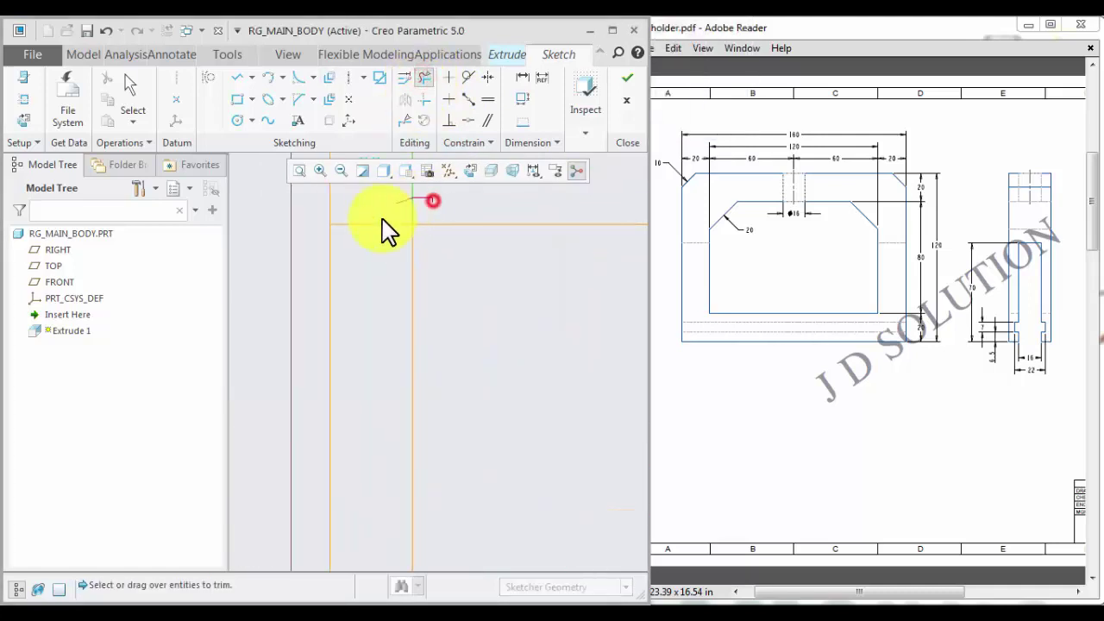
{"action": "scroll", "coordinate": [387, 229], "scroll_direction": "down", "scroll_amount": 6}
{"action": "scroll", "coordinate": [497, 257], "scroll_direction": "up", "scroll_amount": 2}
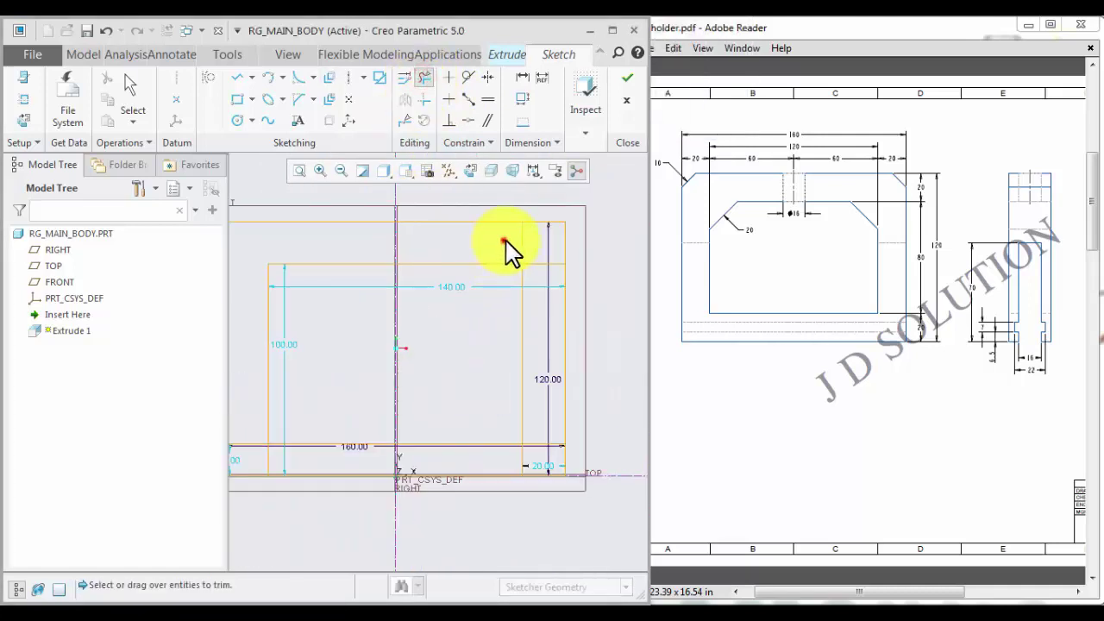
{"action": "mouse_move", "coordinate": [509, 250]}
{"action": "left_mouse_down"}
{"action": "mouse_move", "coordinate": [538, 276]}
{"action": "mouse_move", "coordinate": [530, 284]}
{"action": "left_mouse_up"}
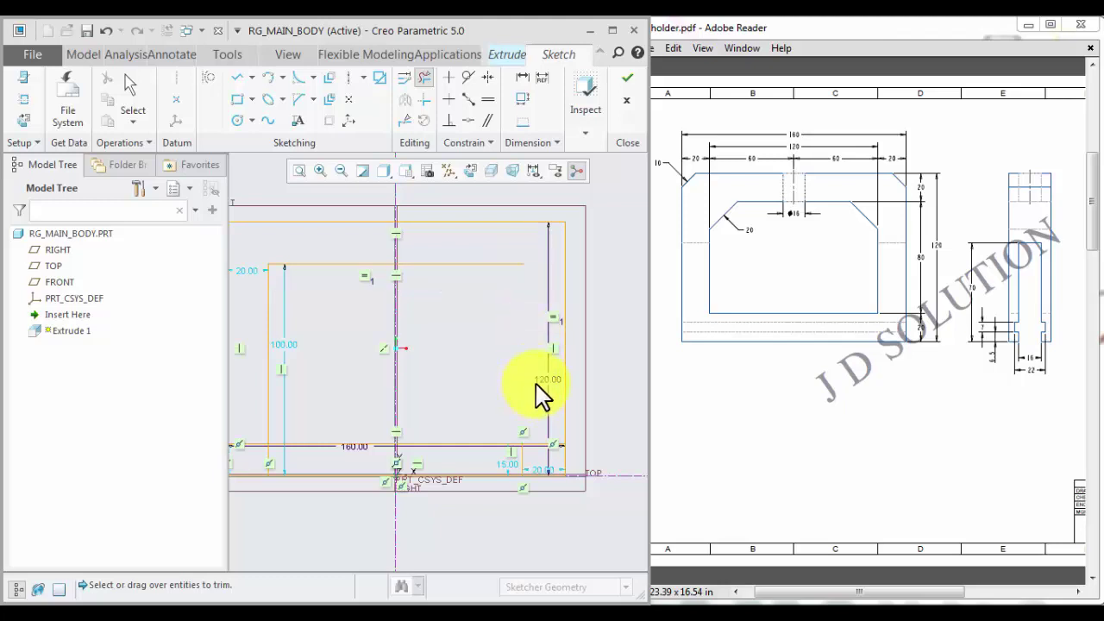
{"action": "key", "text": "ctrl+z"}
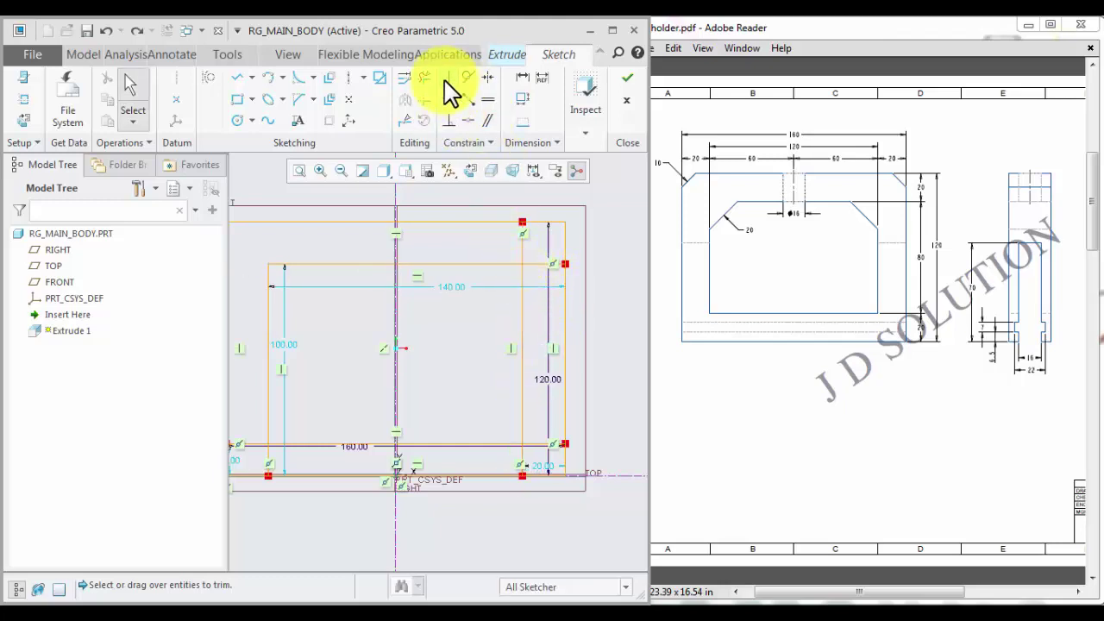
{"action": "left_click", "coordinate": [424, 76]}
{"action": "left_click_drag", "start_coordinate": [507, 241], "coordinate": [535, 259]}
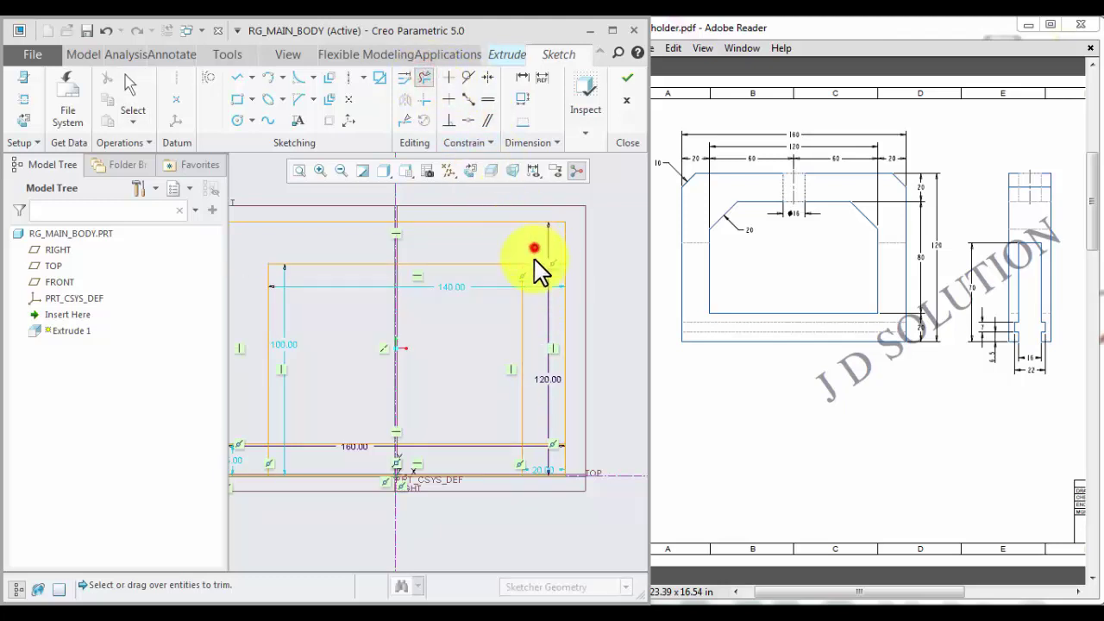
Trim the overhanging offset lines at the two lower corners to close the inner rectangle
{"action": "scroll", "coordinate": [545, 435], "scroll_direction": "down", "scroll_amount": 4}
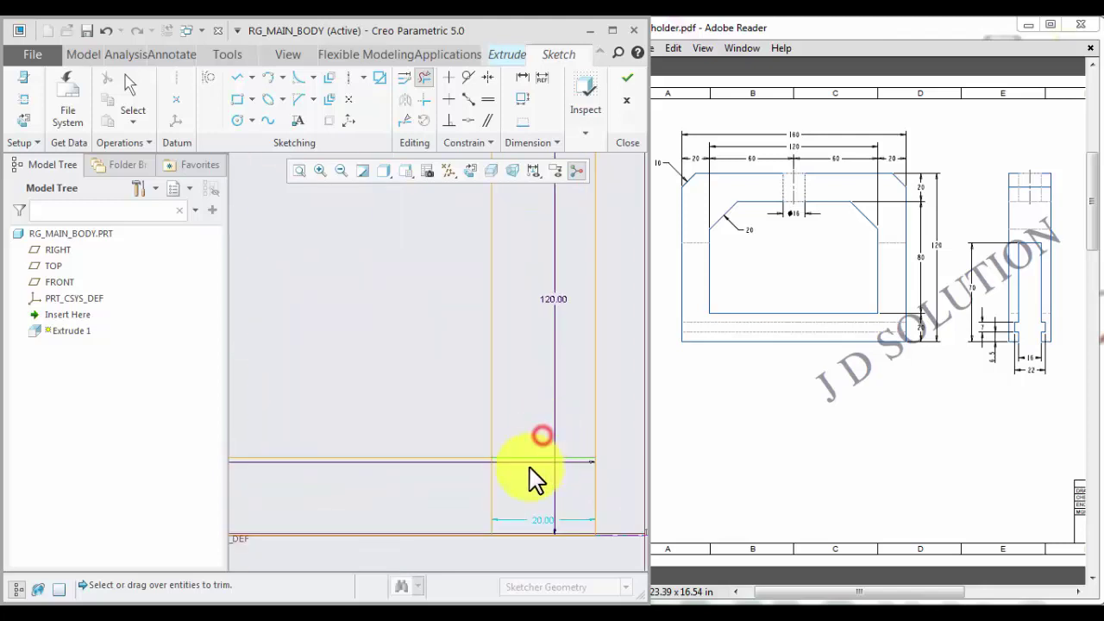
{"action": "scroll", "coordinate": [518, 410], "scroll_direction": "up", "scroll_amount": 5}
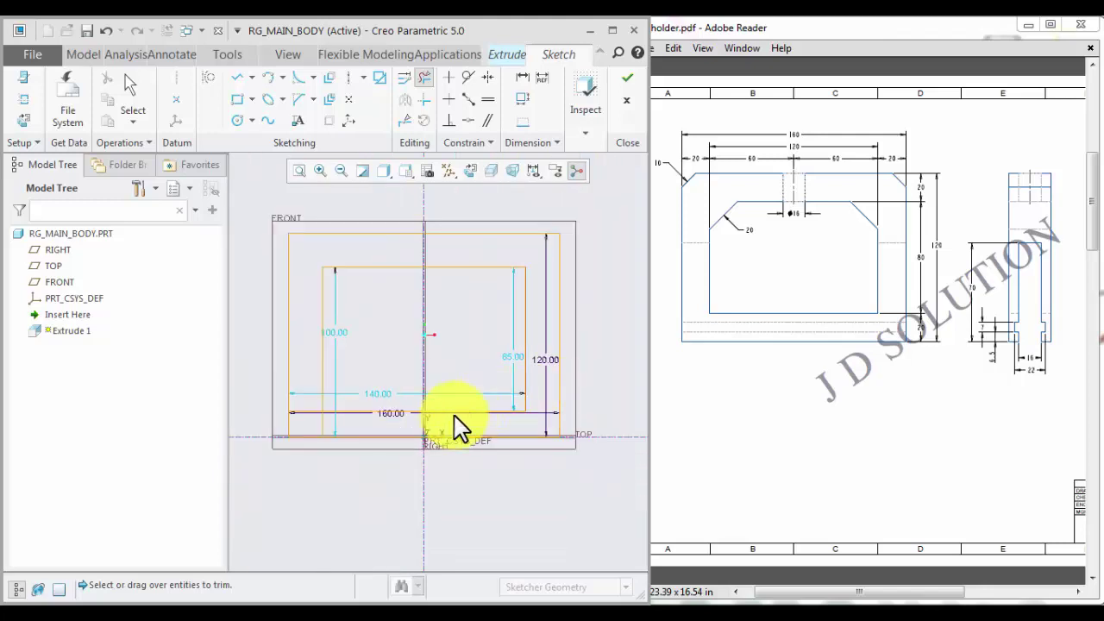
{"action": "scroll", "coordinate": [320, 431], "scroll_direction": "down", "scroll_amount": 3}
{"action": "left_click_drag", "start_coordinate": [296, 395], "coordinate": [305, 405]}
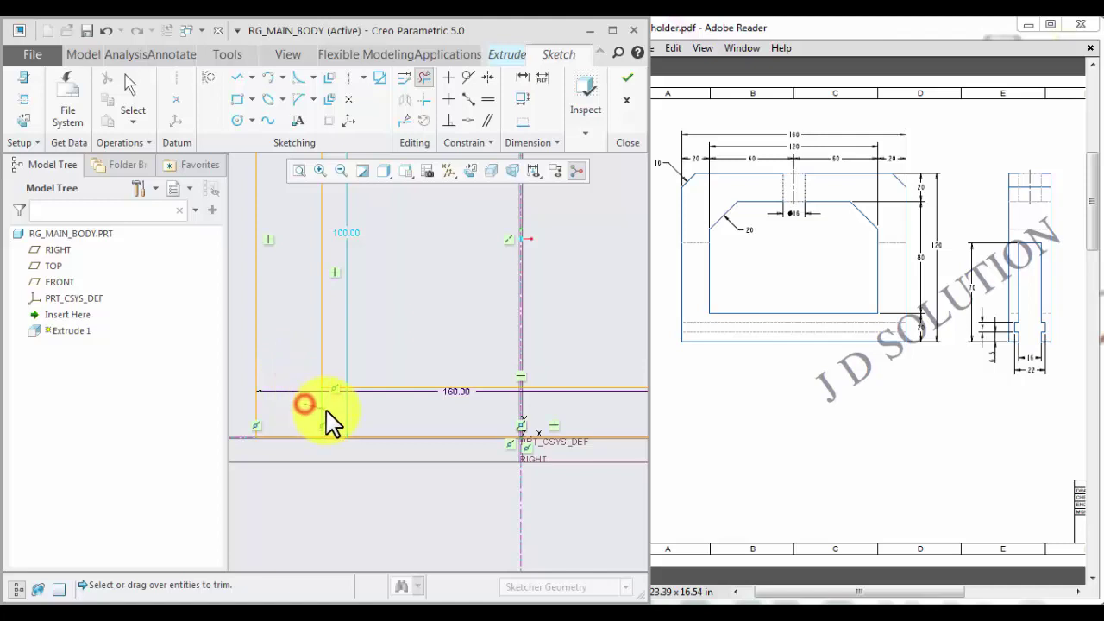
{"action": "middle_click", "coordinate": [367, 421]}
{"action": "scroll", "coordinate": [259, 324], "scroll_direction": "up", "scroll_amount": 3}
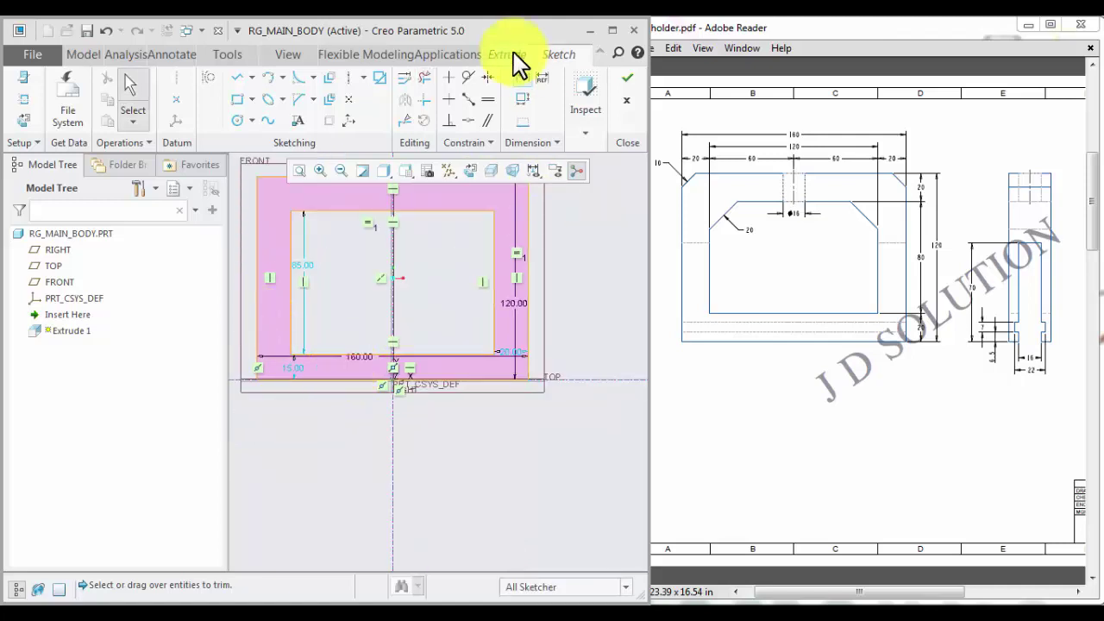
Dimension the thickness of the frame's bottom wall and top wall, keeping their current values
{"action": "left_click", "coordinate": [520, 77]}
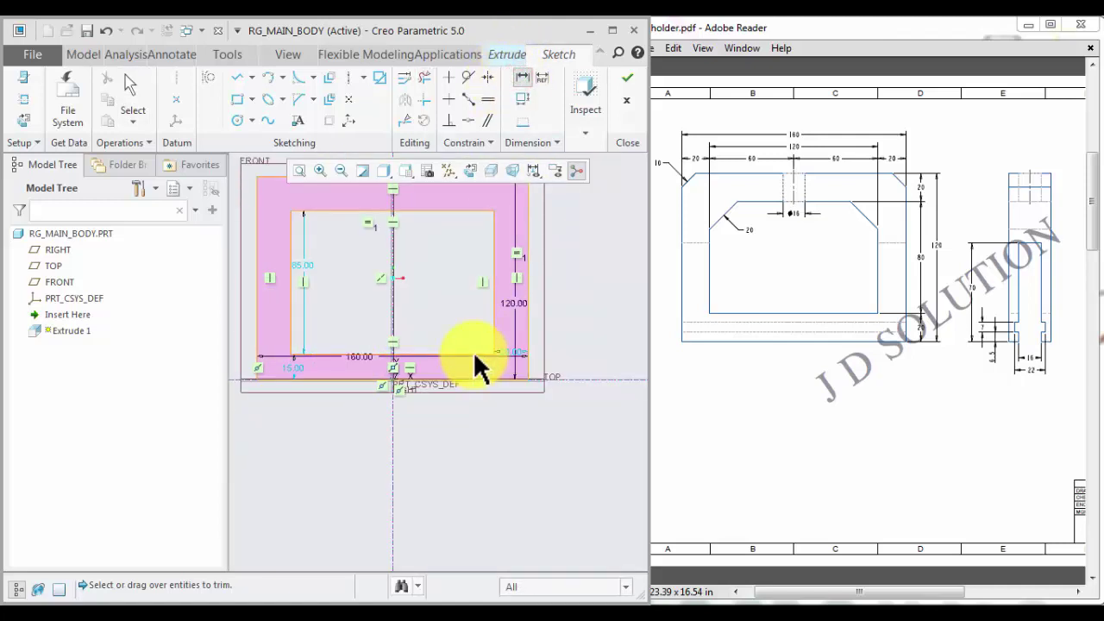
{"action": "left_click", "coordinate": [473, 355]}
{"action": "left_click", "coordinate": [480, 377]}
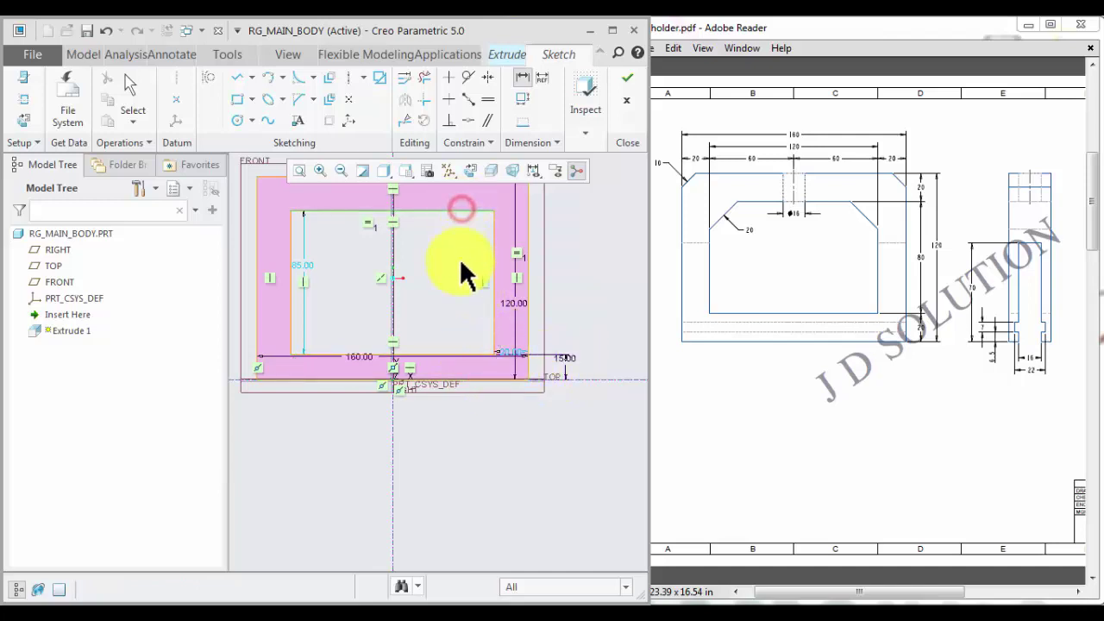
{"action": "scroll", "coordinate": [461, 216], "scroll_direction": "down", "scroll_amount": 3}
{"action": "scroll", "coordinate": [468, 234], "scroll_direction": "up", "scroll_amount": 1}
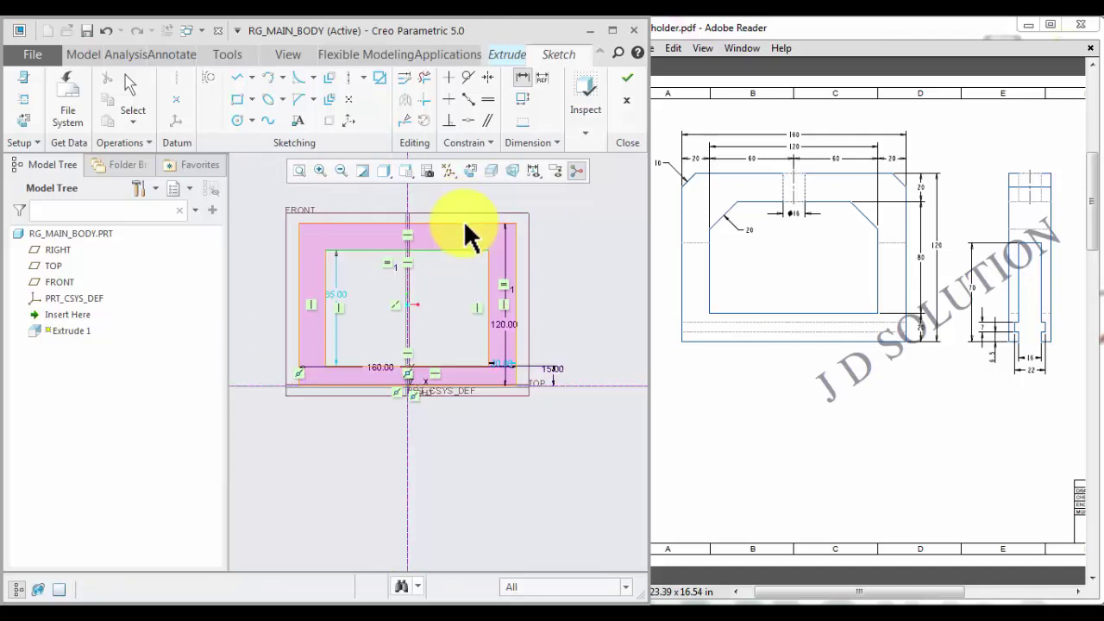
{"action": "middle_click", "coordinate": [555, 236]}
{"action": "key", "text": "Return"}
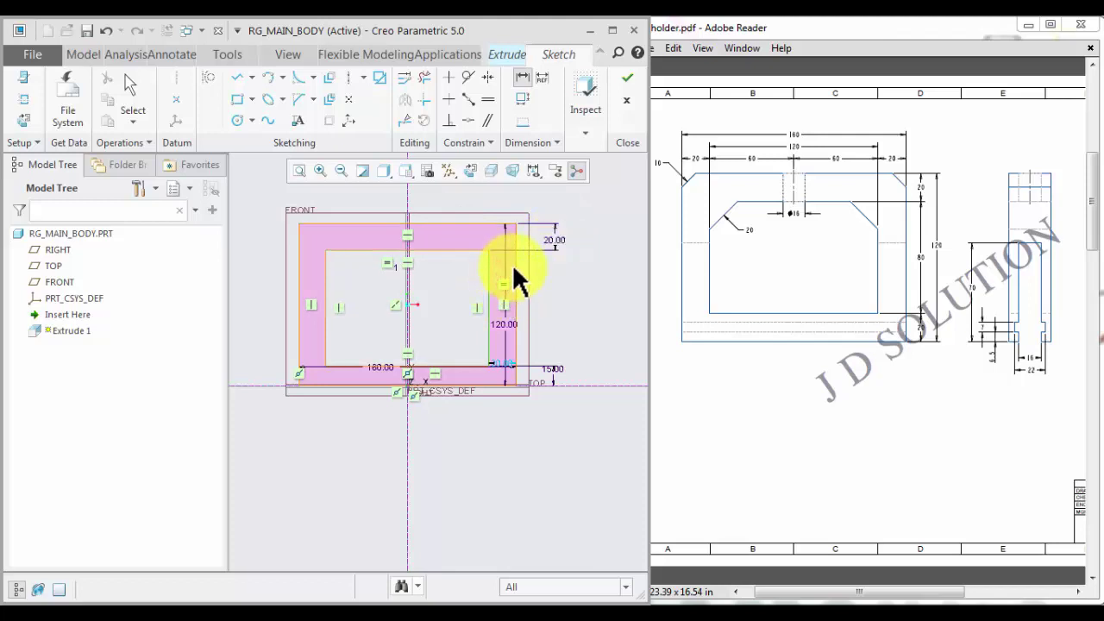
Dimension the frame's right wall thickness and add the left wall thickness as a reference dimension
{"action": "left_click", "coordinate": [513, 264]}
{"action": "middle_click", "coordinate": [501, 191]}
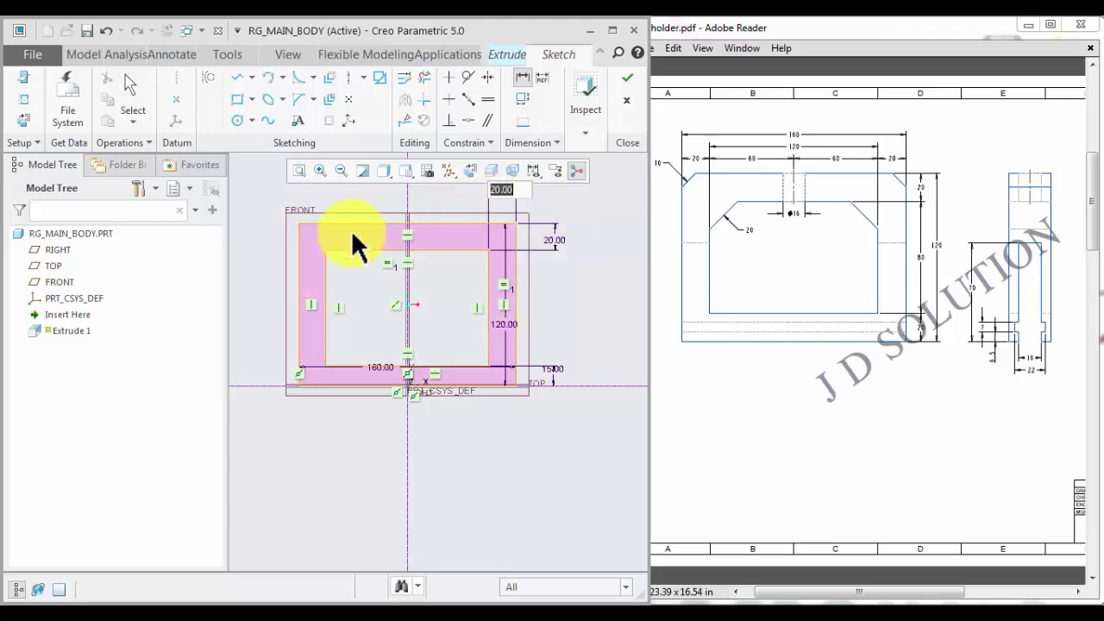
{"action": "key", "text": "Return"}
{"action": "left_click", "coordinate": [298, 270]}
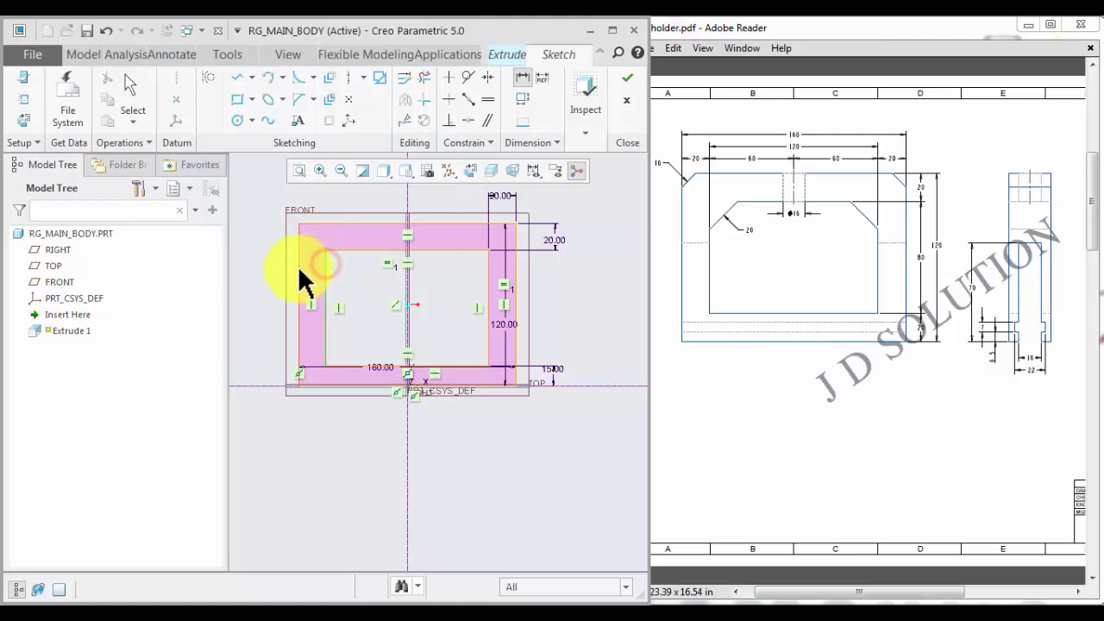
{"action": "middle_click", "coordinate": [321, 204]}
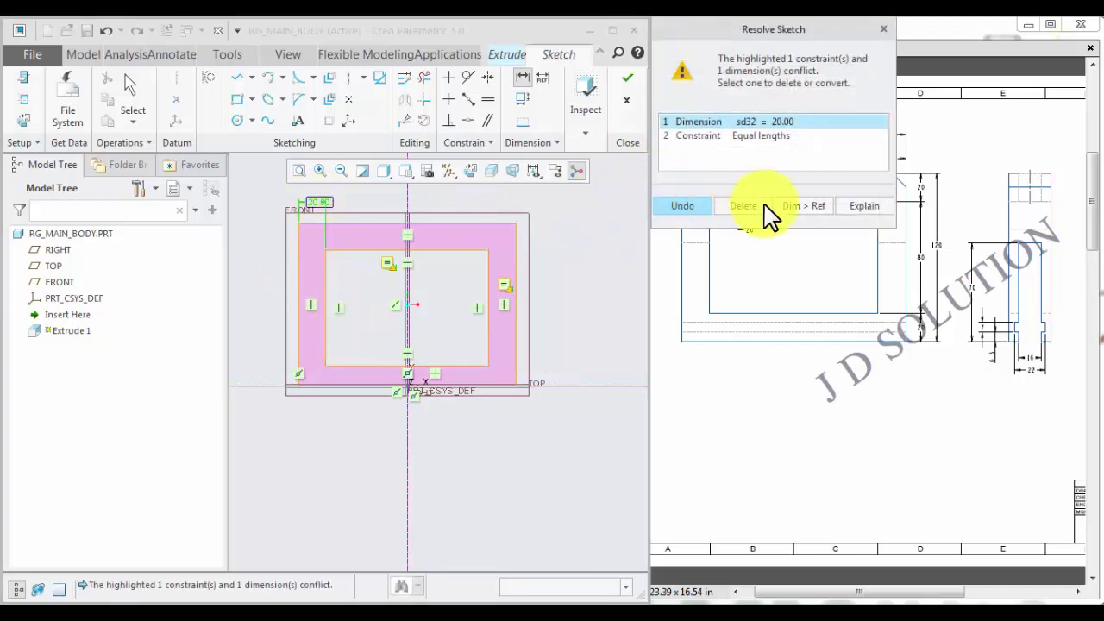
{"action": "left_click", "coordinate": [802, 206]}
{"action": "middle_click", "coordinate": [481, 470]}
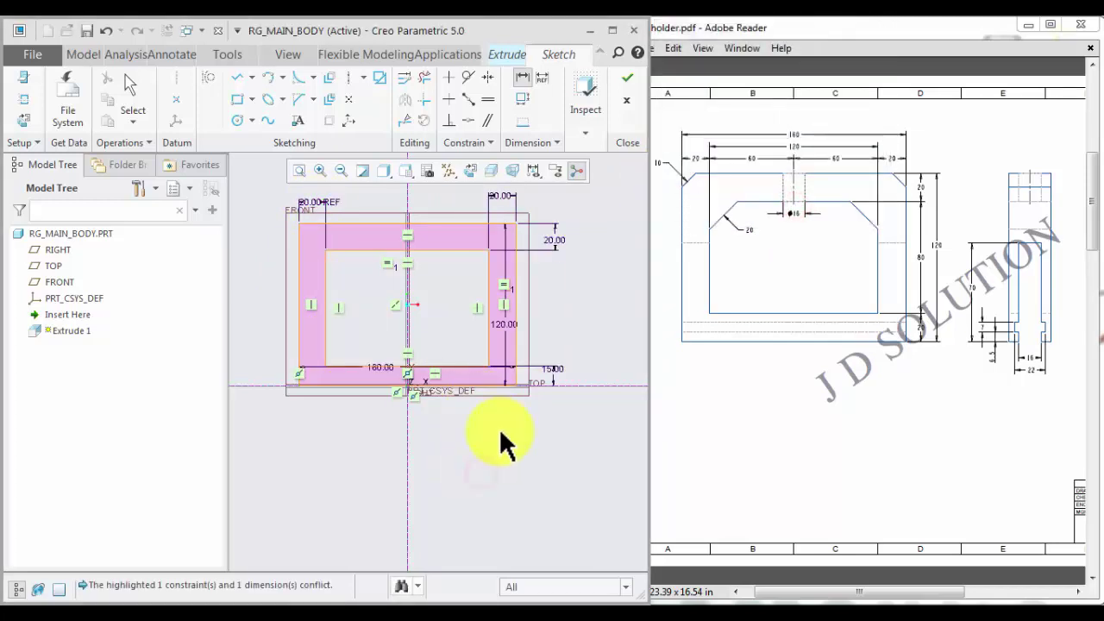
Finish the frame sketch and set its extrusion depth to 30, symmetric about the sketch plane
{"action": "left_click", "coordinate": [623, 80]}
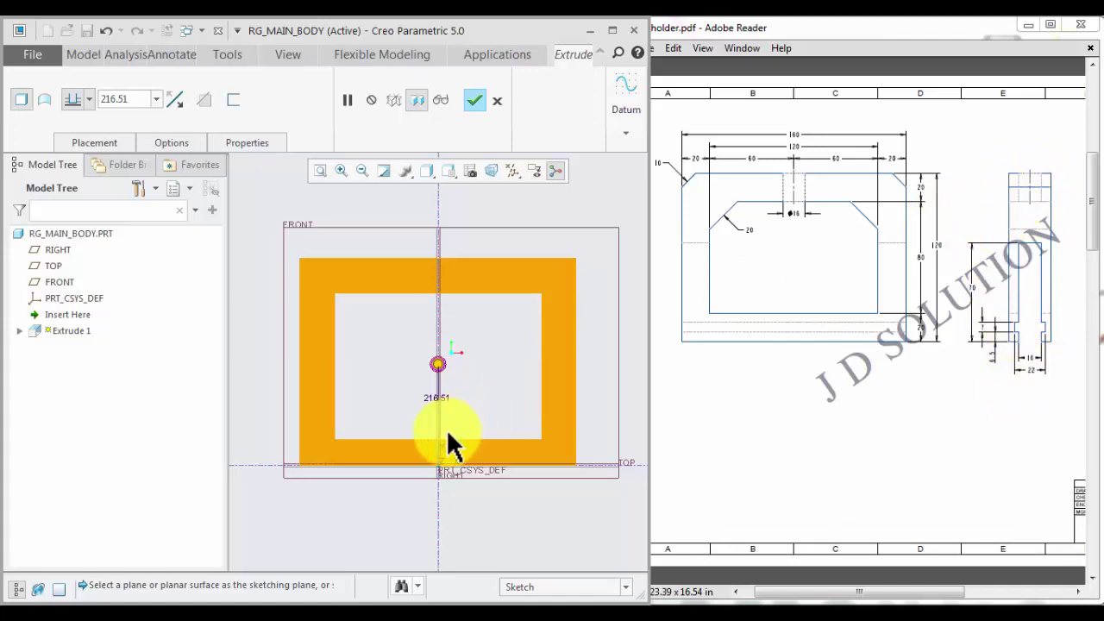
{"action": "left_click", "coordinate": [138, 97]}
{"action": "type", "text": "30"}
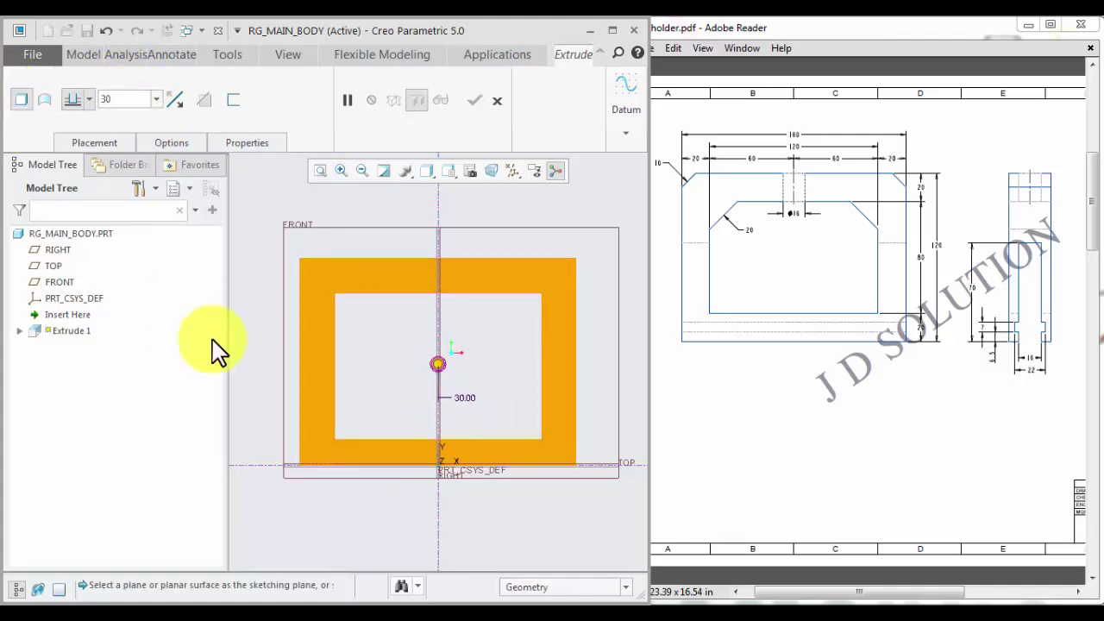
{"action": "key", "text": "Return"}
{"action": "middle_click_drag", "start_coordinate": [382, 365], "coordinate": [389, 387]}
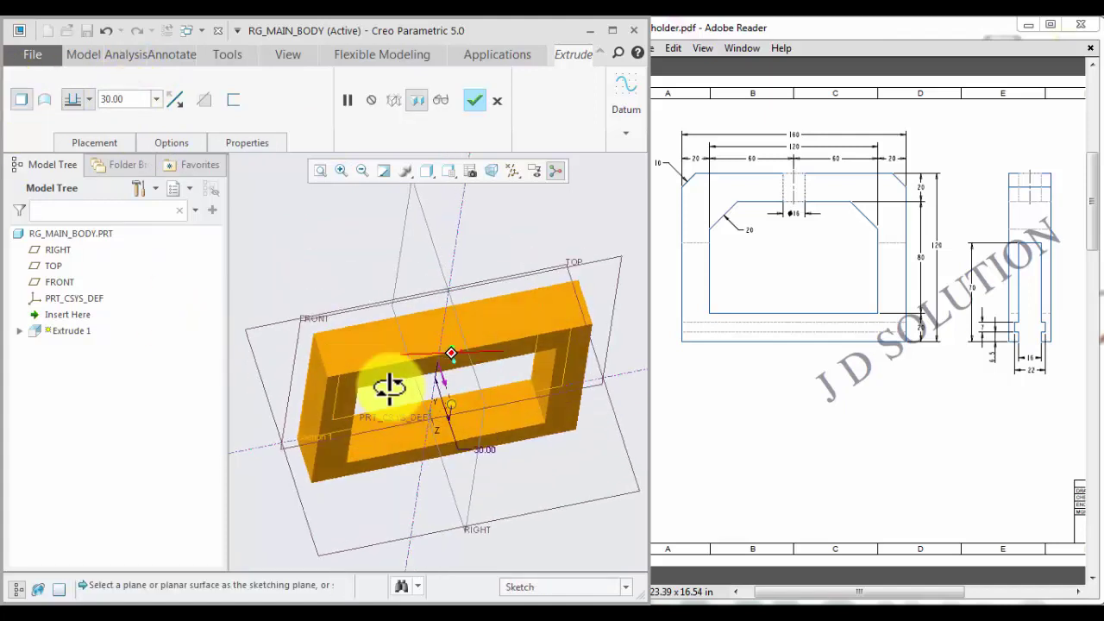
{"action": "left_click", "coordinate": [89, 100]}
{"action": "left_click", "coordinate": [76, 145]}
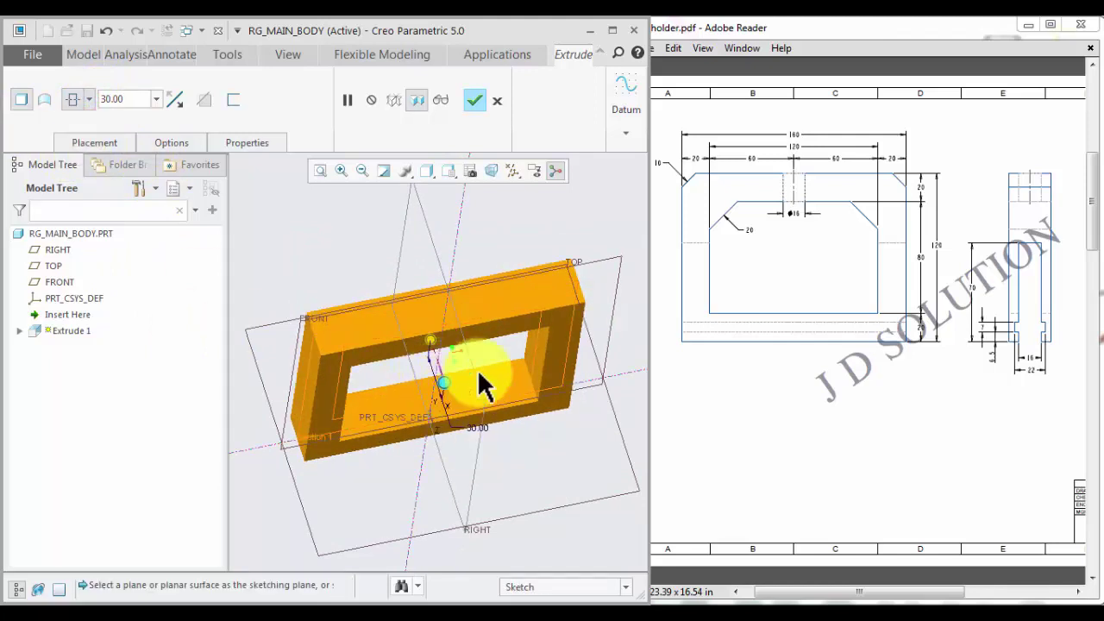
Complete the frame extrusion and start a new extrusion sketch on the frame's outer side face, viewed square-on
{"action": "left_click", "coordinate": [474, 100]}
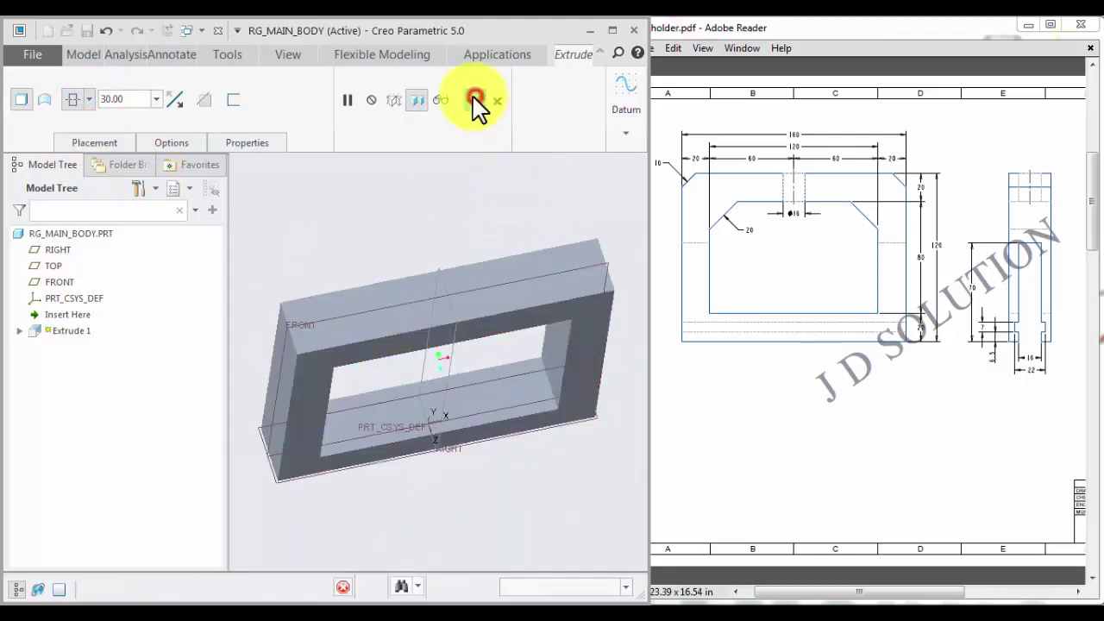
{"action": "left_click", "coordinate": [486, 466]}
{"action": "middle_click_drag", "start_coordinate": [486, 466], "coordinate": [488, 313]}
{"action": "left_click", "coordinate": [492, 302]}
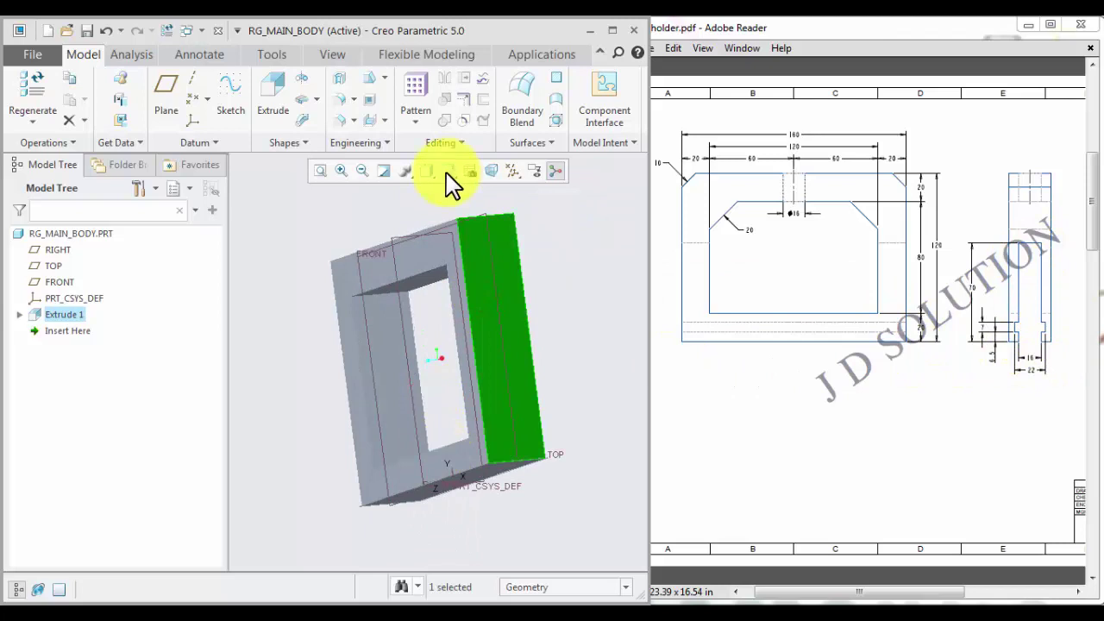
{"action": "left_click", "coordinate": [274, 99]}
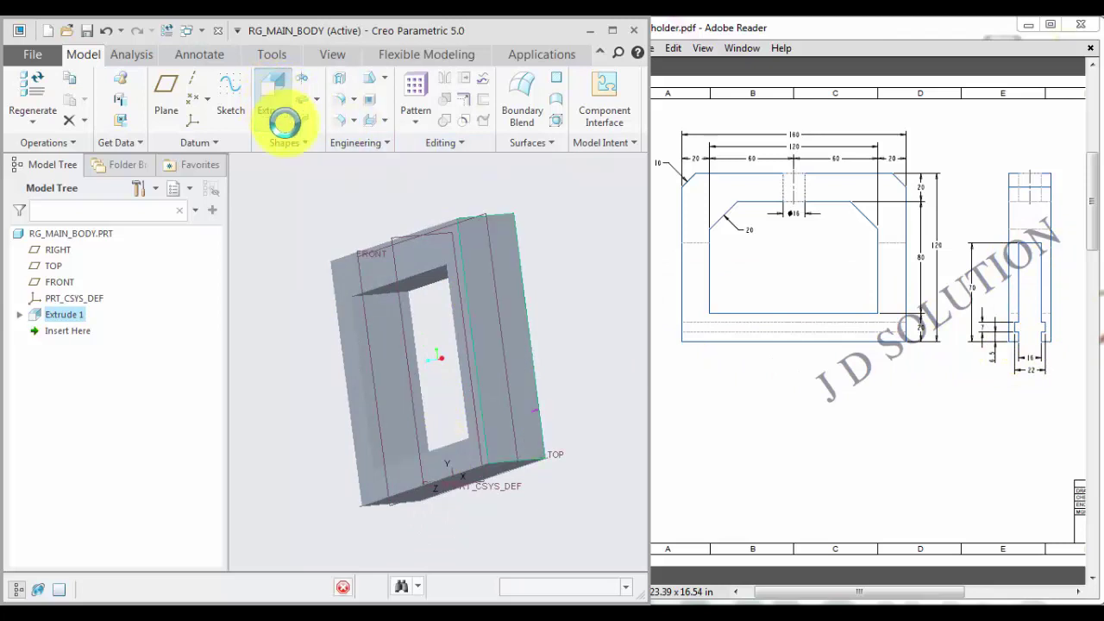
{"action": "left_click", "coordinate": [471, 170]}
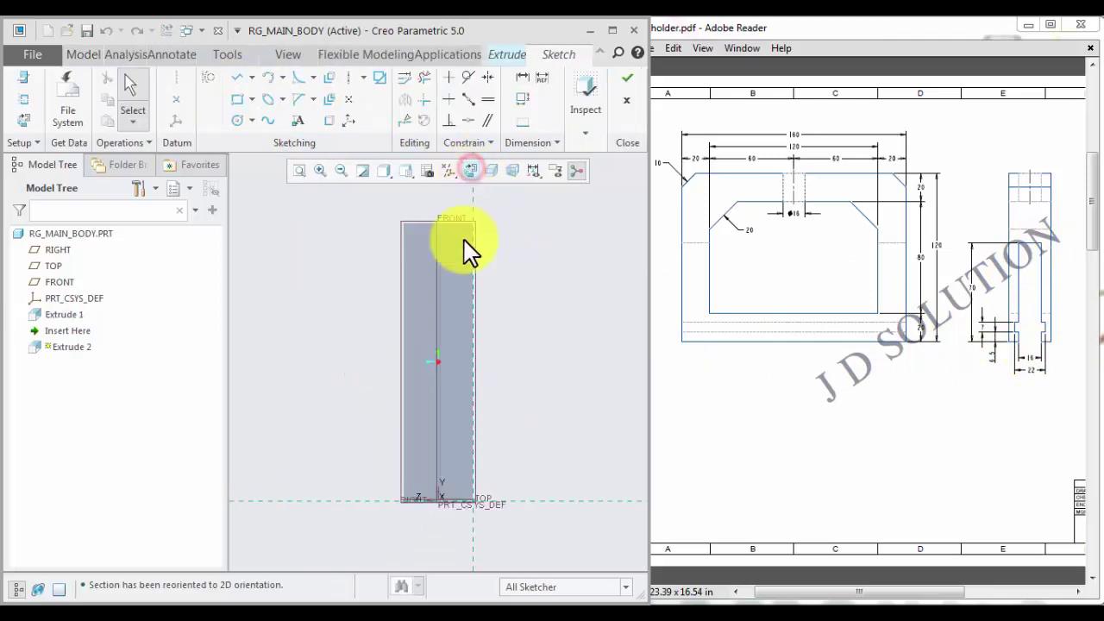
Add the FRONT plane, the frame's top surface and its remaining side surface as sketch references
{"action": "right_click", "coordinate": [567, 325]}
{"action": "left_click", "coordinate": [616, 388]}
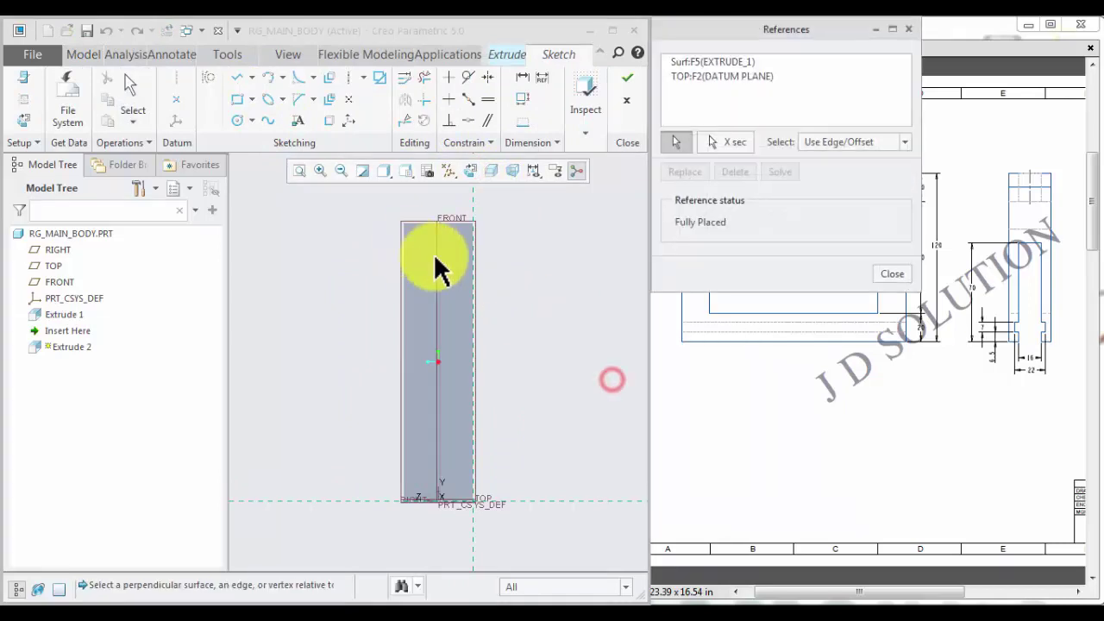
{"action": "left_click", "coordinate": [422, 228]}
{"action": "left_click", "coordinate": [421, 226]}
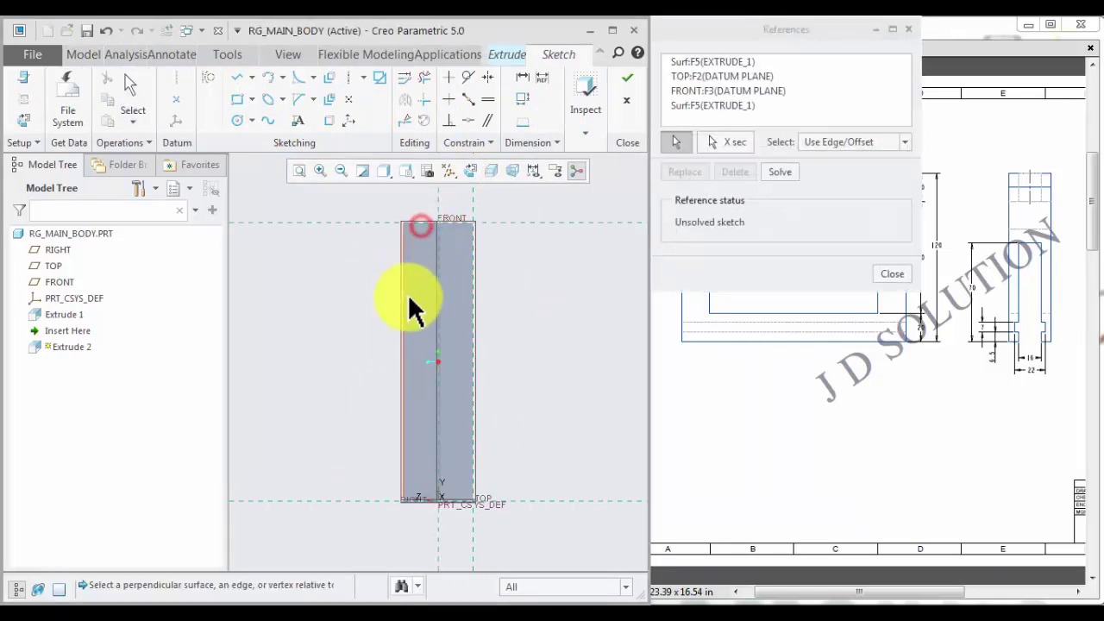
{"action": "left_click", "coordinate": [407, 297]}
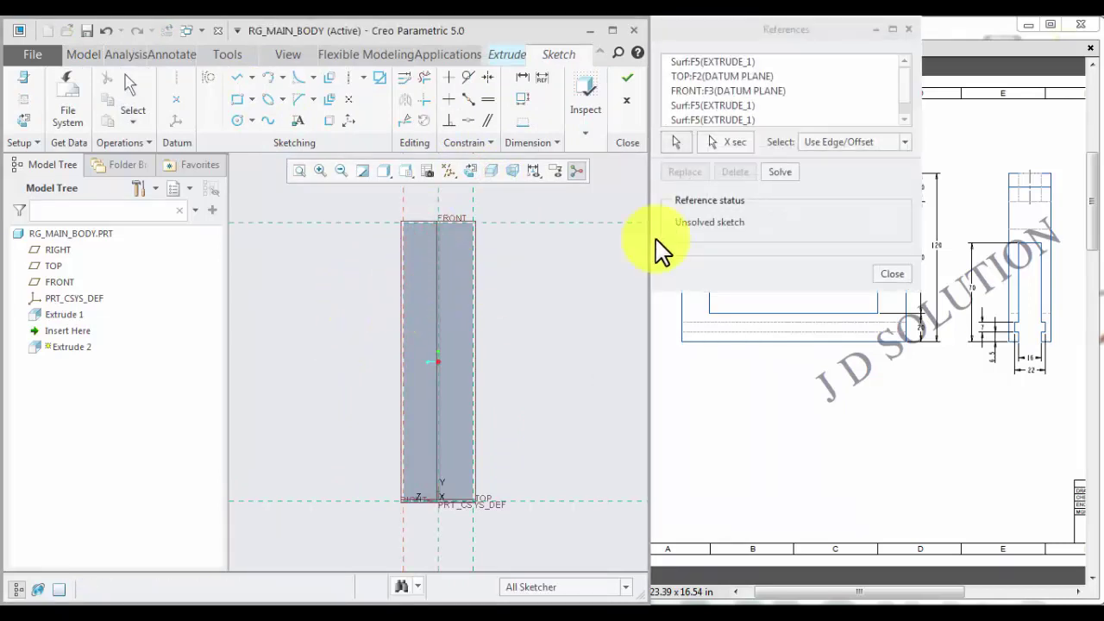
{"action": "left_click", "coordinate": [889, 275]}
{"action": "left_click", "coordinate": [544, 313]}
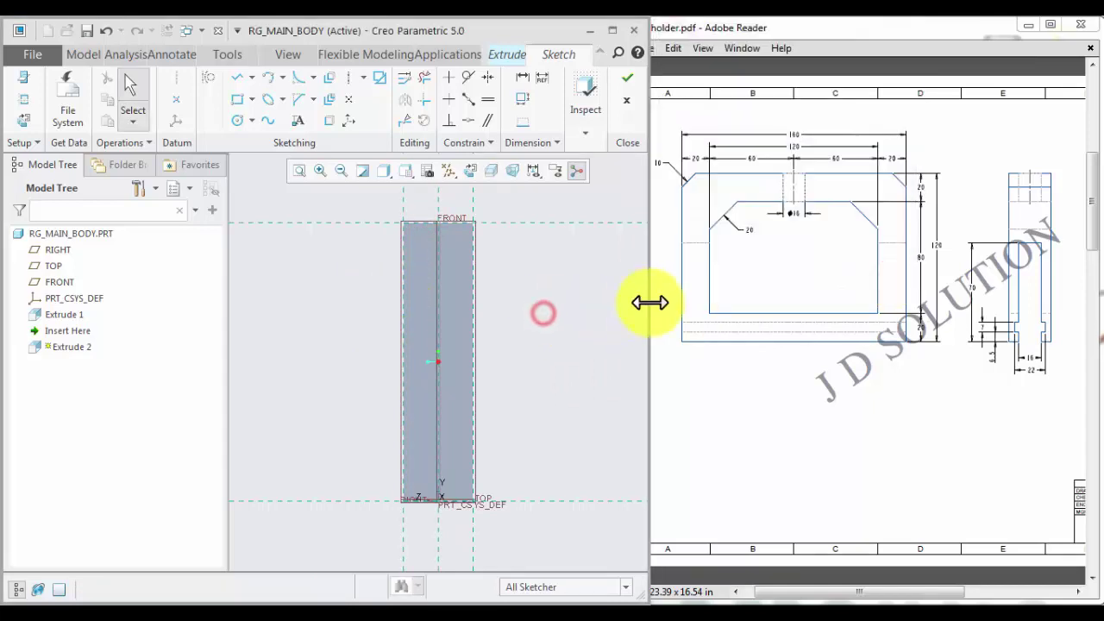
Sketch half of the stepped slot profile as a line chain from the bottom edge, stepping outward and back, up to the FRONT reference
{"action": "left_click_drag", "start_coordinate": [648, 301], "coordinate": [843, 298]}
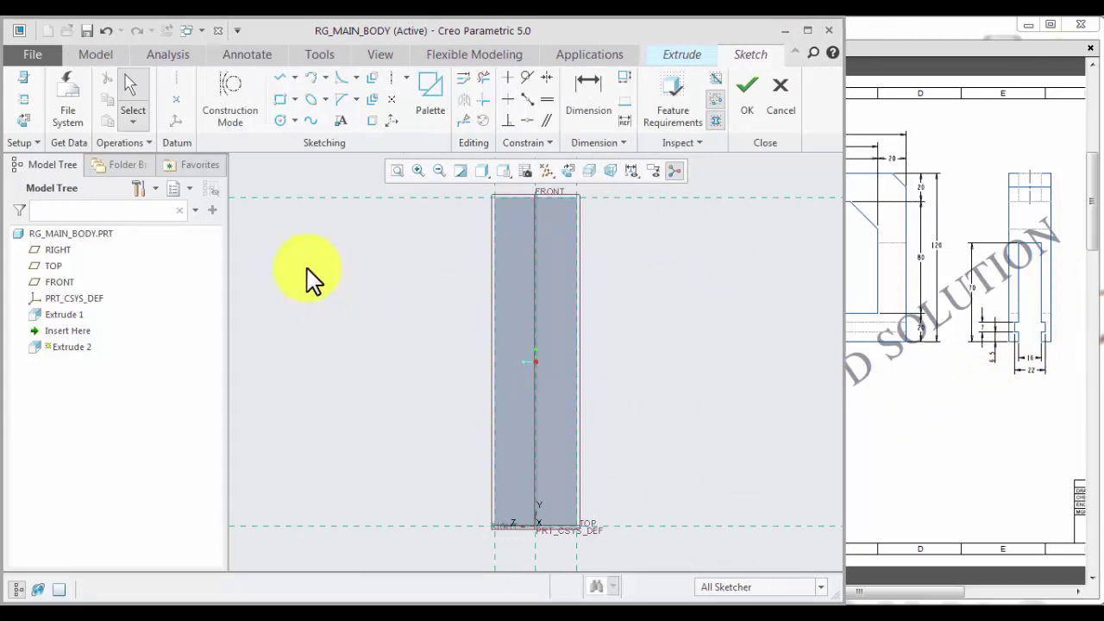
{"action": "left_click", "coordinate": [279, 78]}
{"action": "scroll", "coordinate": [516, 539], "scroll_direction": "down", "scroll_amount": 2}
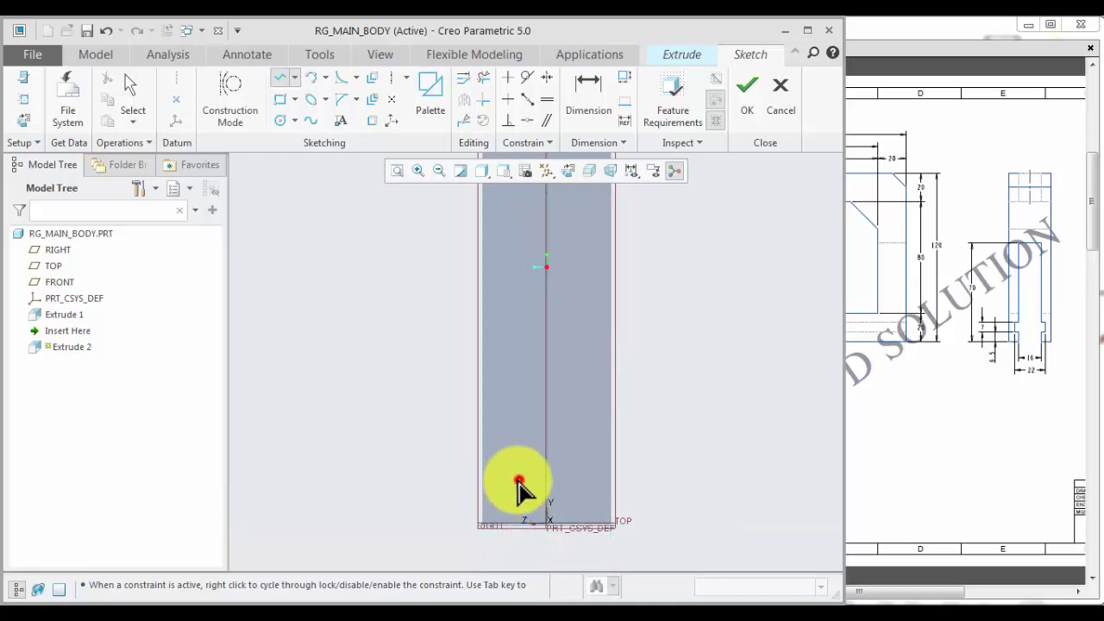
{"action": "left_click", "coordinate": [518, 481]}
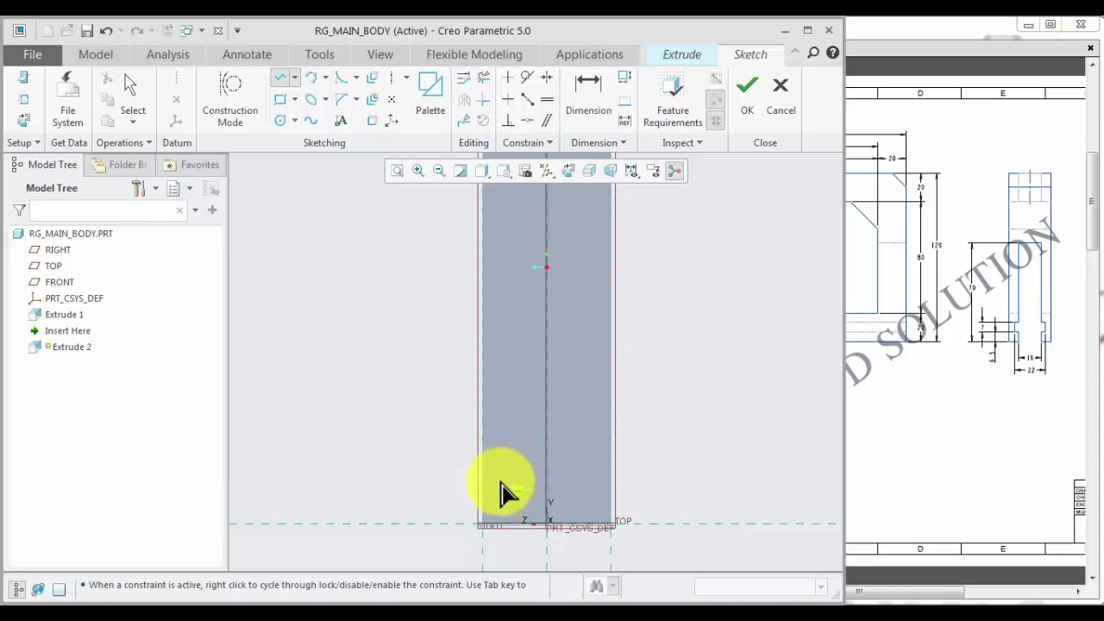
{"action": "left_click", "coordinate": [499, 483]}
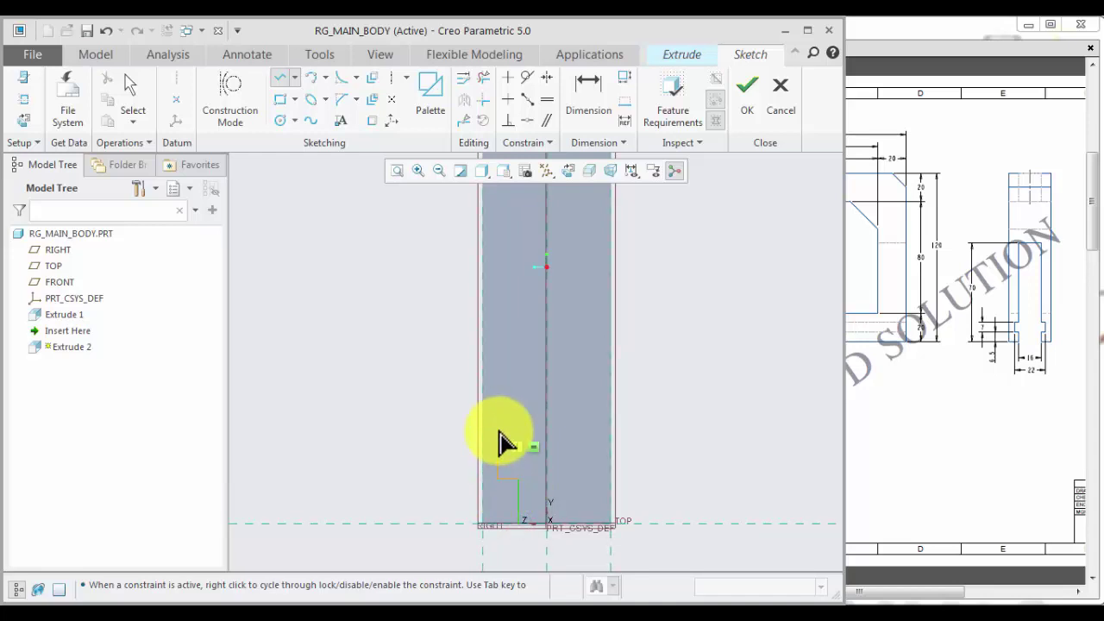
{"action": "left_click", "coordinate": [499, 423]}
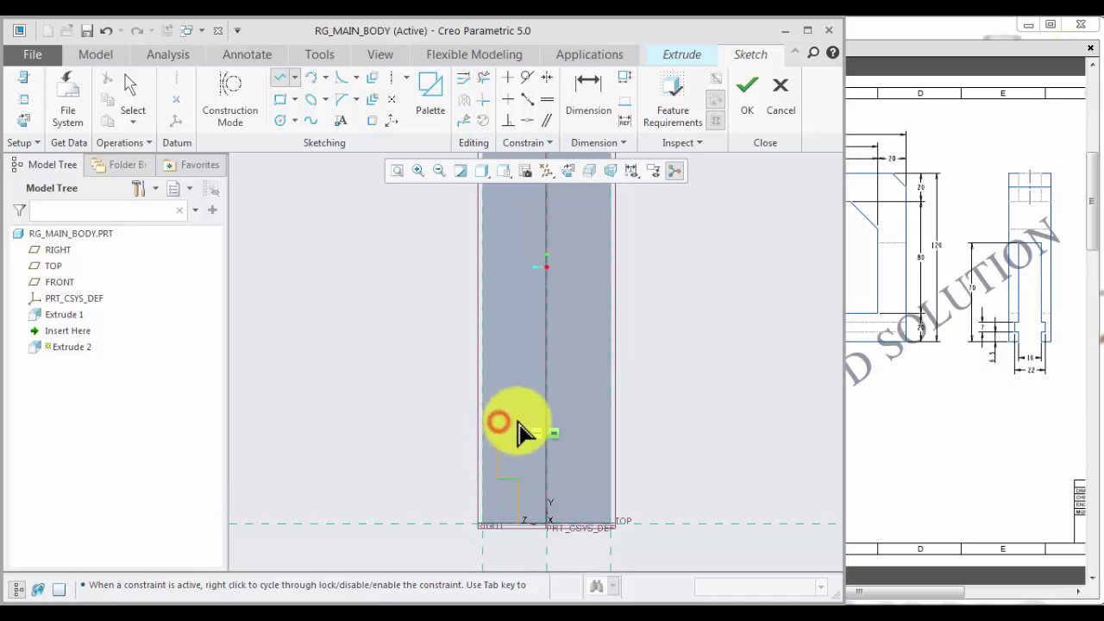
{"action": "left_click", "coordinate": [519, 423]}
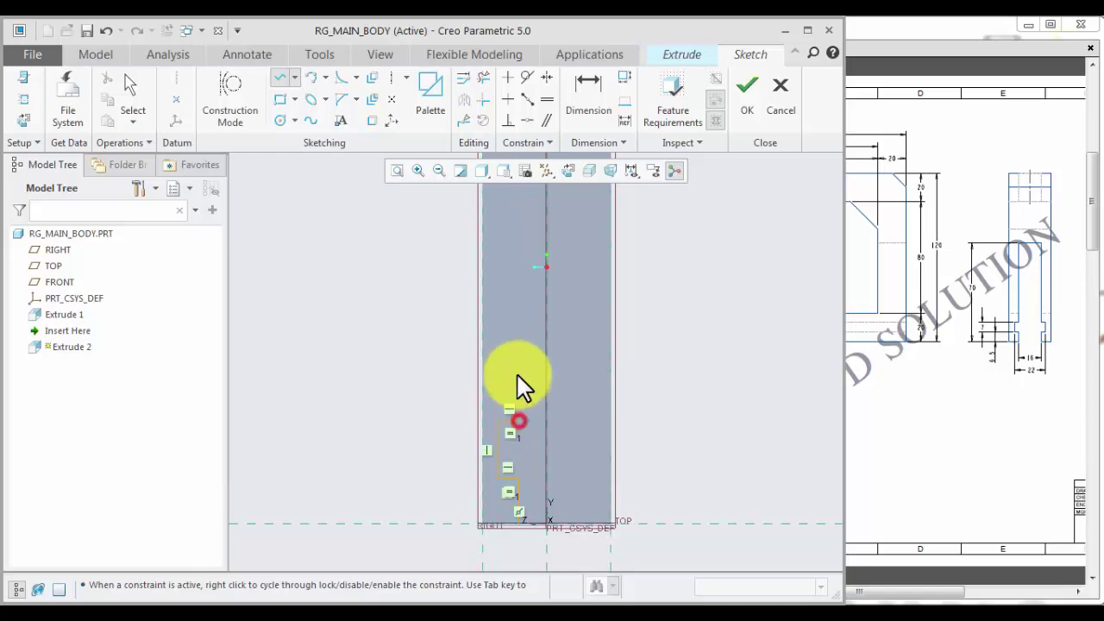
{"action": "left_click", "coordinate": [512, 247]}
{"action": "left_click", "coordinate": [546, 246]}
{"action": "middle_click", "coordinate": [525, 286]}
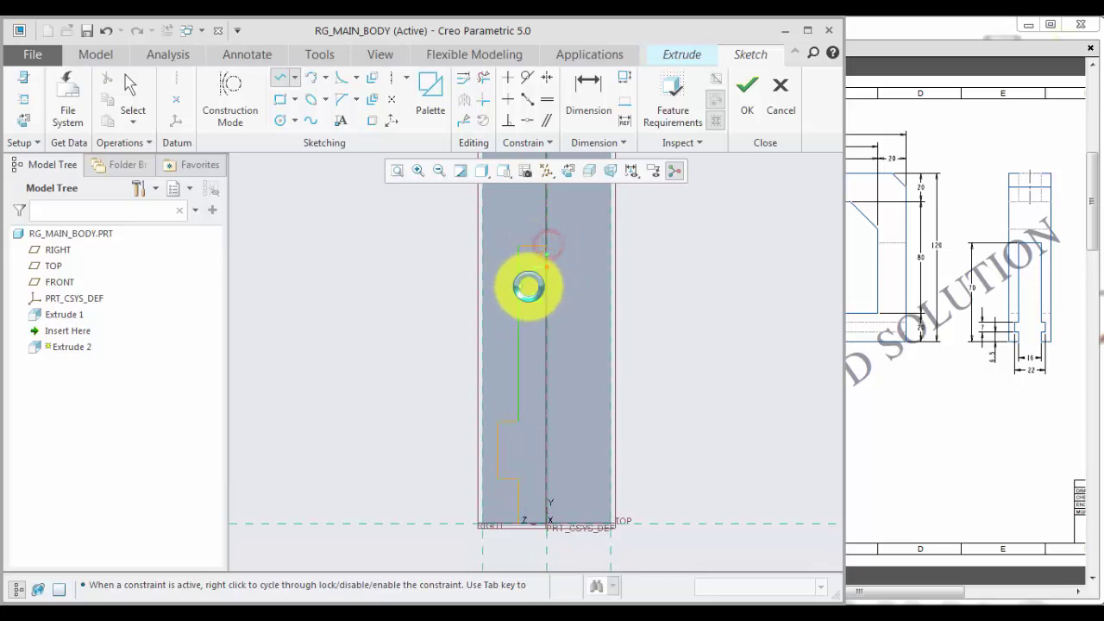
{"action": "middle_click", "coordinate": [452, 281]}
Try to mirror the half profile about the FRONT plane reference
{"action": "left_click_drag", "start_coordinate": [488, 291], "coordinate": [572, 576]}
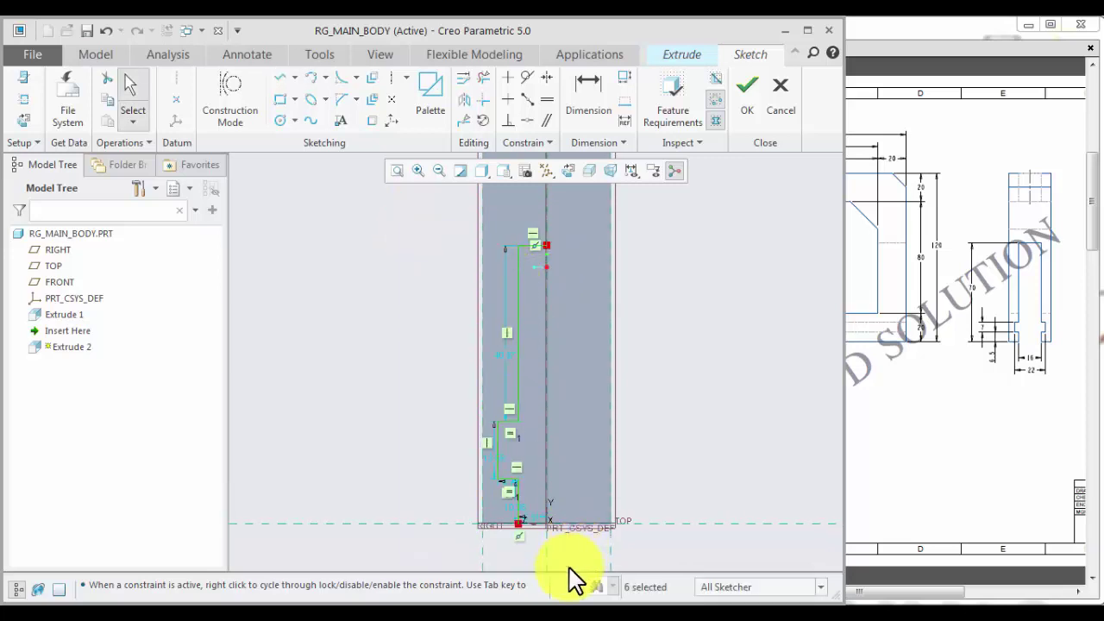
{"action": "left_click", "coordinate": [466, 101]}
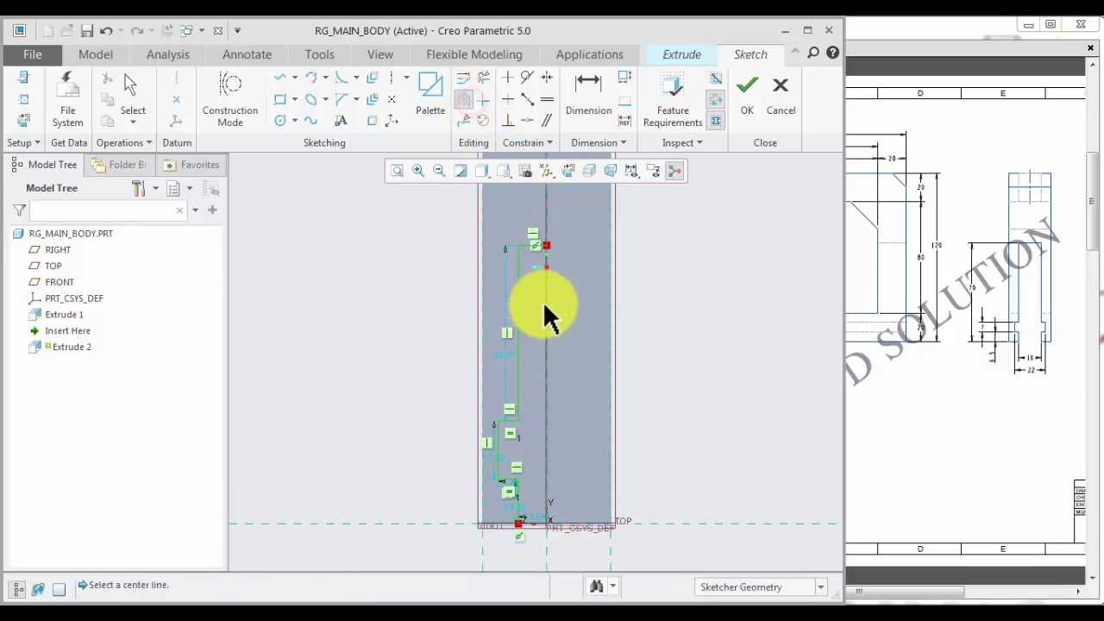
{"action": "left_click", "coordinate": [548, 307]}
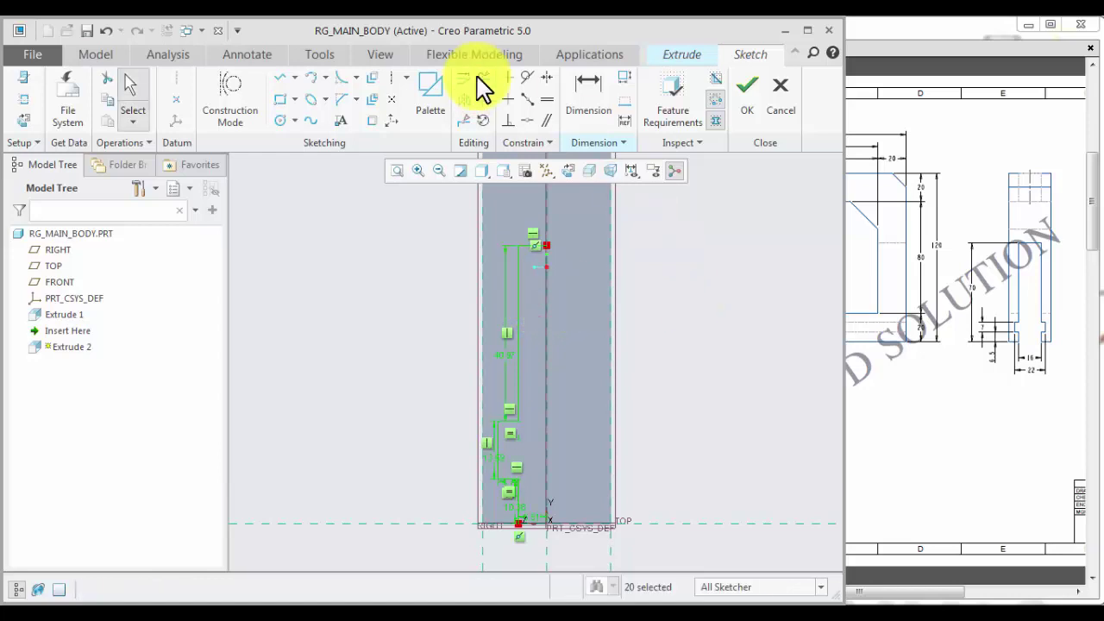
Draw a vertical centerline along the FRONT plane reference
{"action": "left_click", "coordinate": [386, 78]}
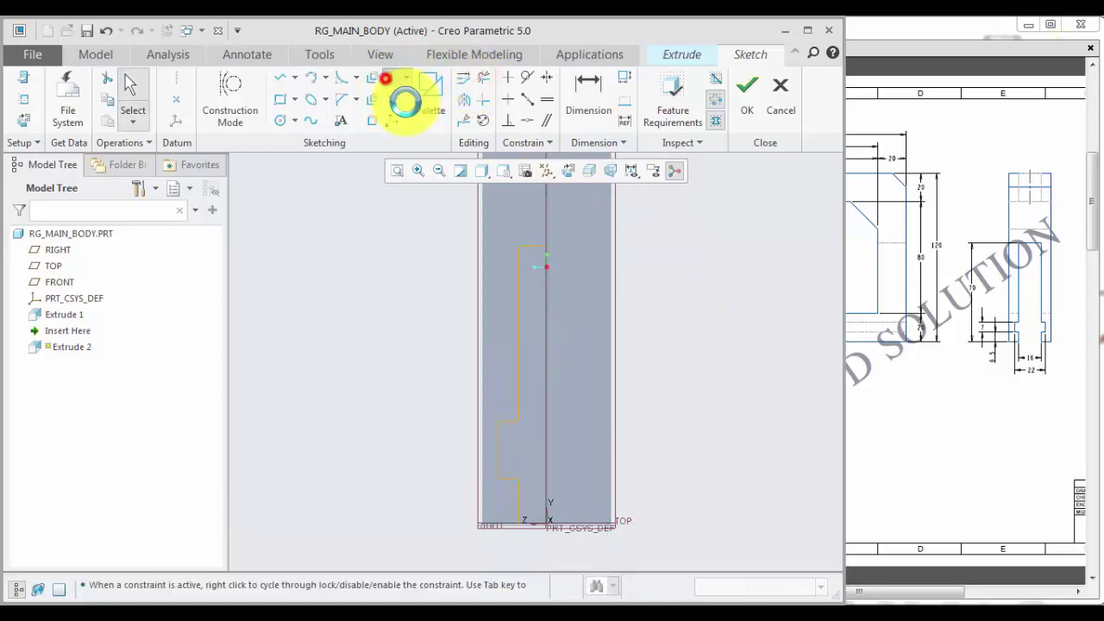
{"action": "left_click", "coordinate": [547, 305]}
{"action": "left_click", "coordinate": [538, 218]}
{"action": "left_click", "coordinate": [424, 234]}
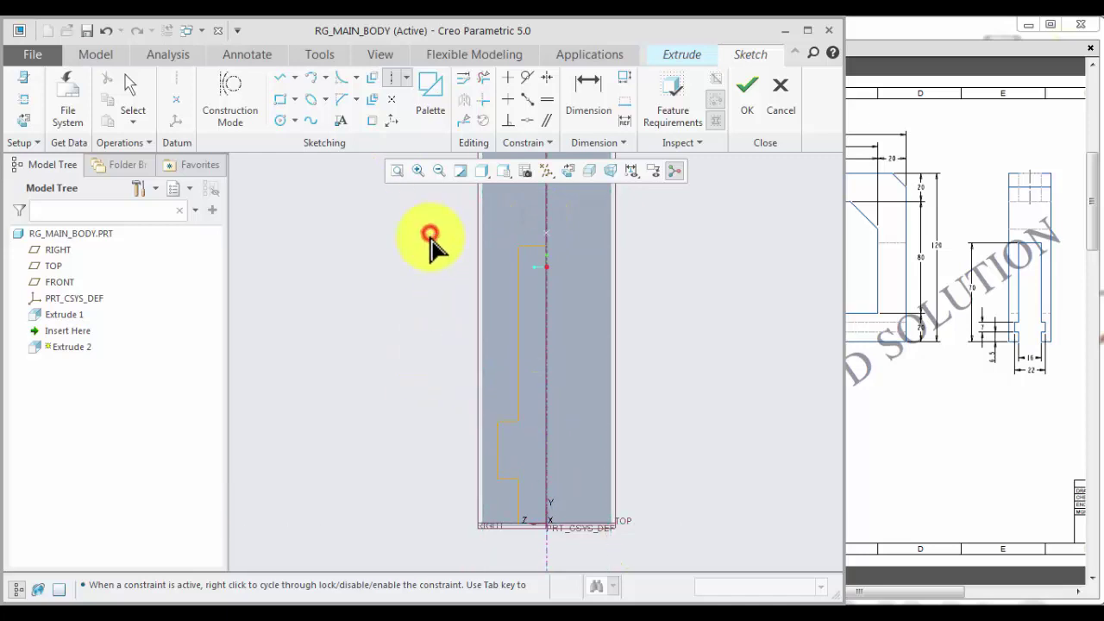
{"action": "middle_click", "coordinate": [429, 237]}
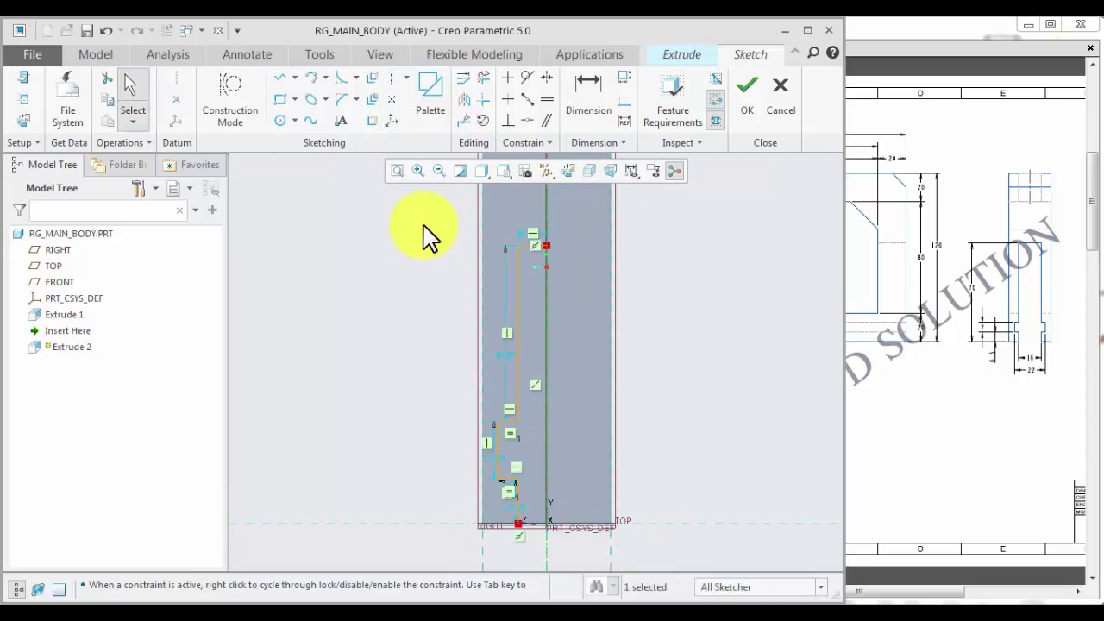
Mirror the half slot profile about the vertical centerline
{"action": "left_click_drag", "start_coordinate": [557, 528], "coordinate": [564, 562]}
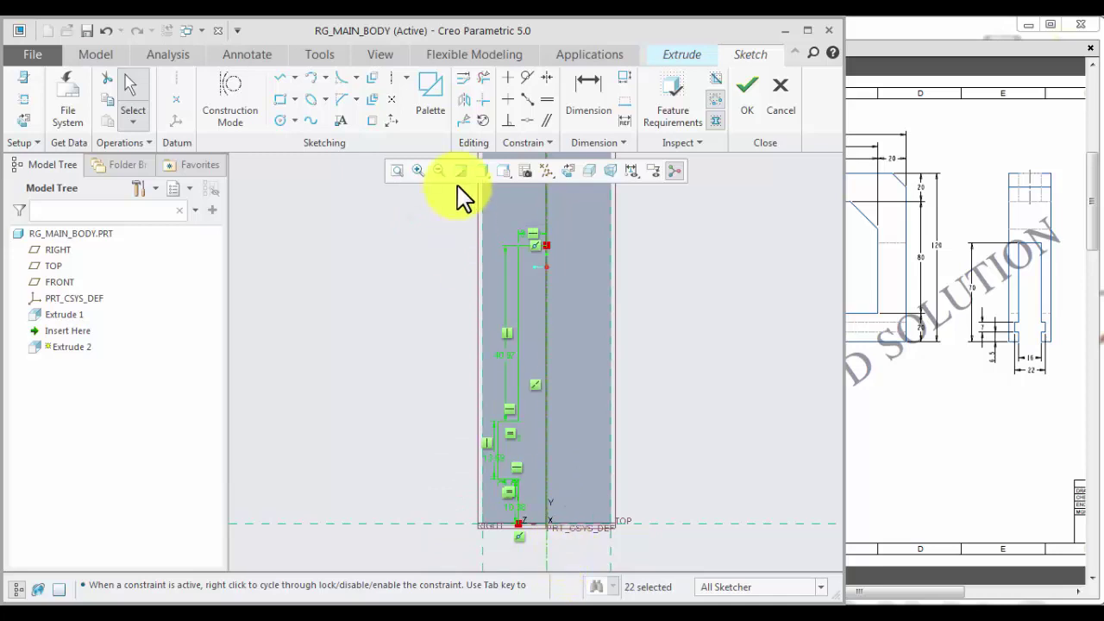
{"action": "left_click", "coordinate": [466, 102]}
{"action": "left_click", "coordinate": [547, 319]}
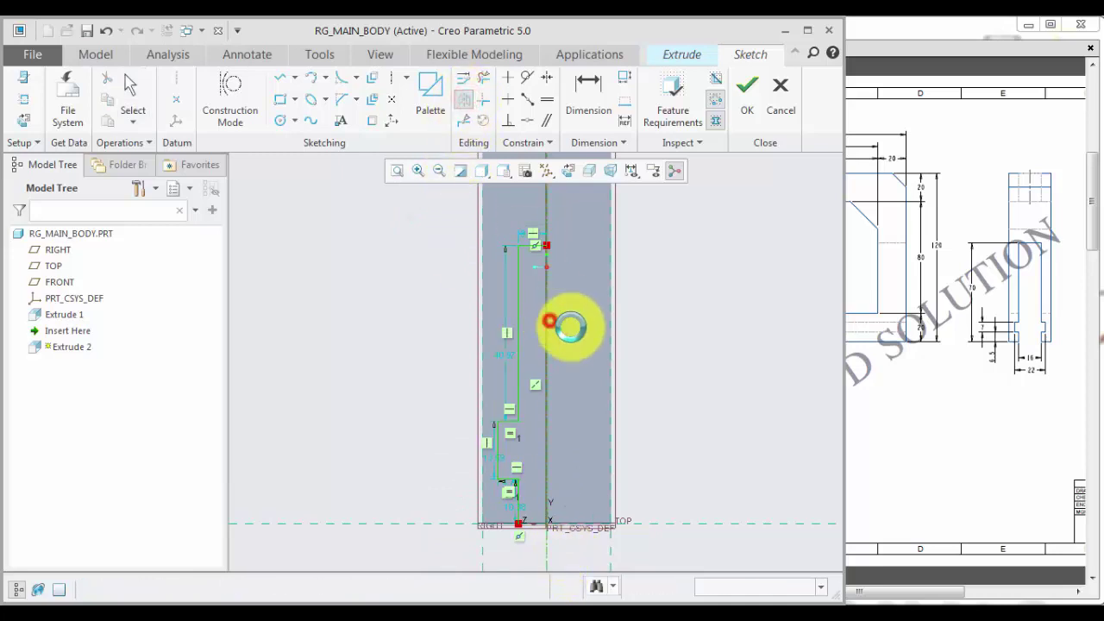
Dimension the slot's opening width at the bottom edge and set it to 16
{"action": "scroll", "coordinate": [552, 288], "scroll_direction": "down", "scroll_amount": 3}
{"action": "scroll", "coordinate": [515, 218], "scroll_direction": "up", "scroll_amount": 2}
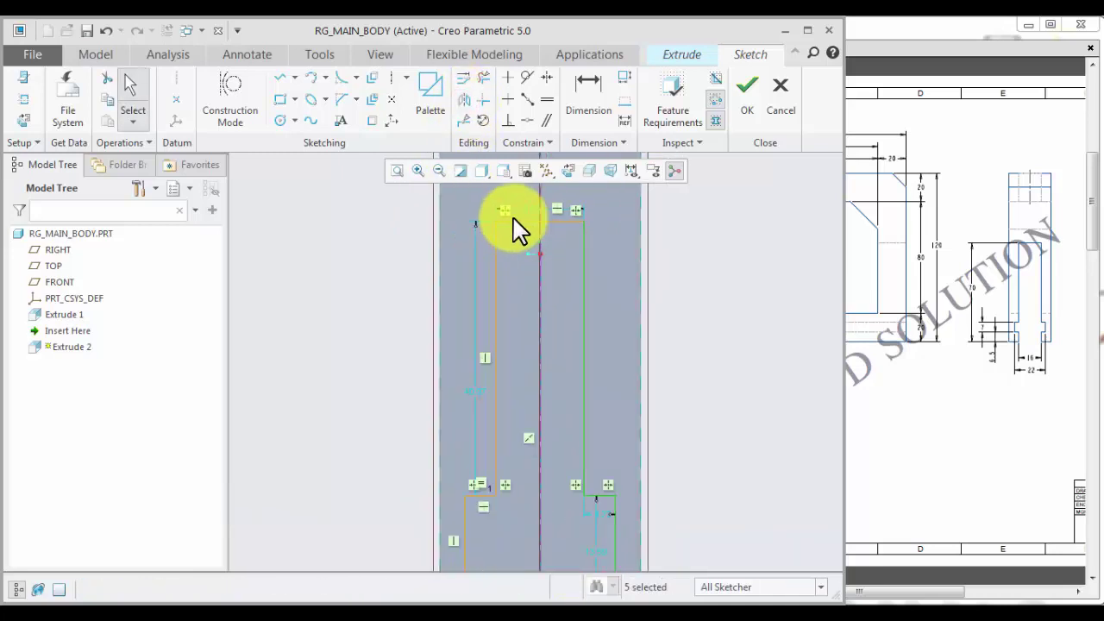
{"action": "left_click", "coordinate": [593, 86]}
{"action": "scroll", "coordinate": [509, 284], "scroll_direction": "up", "scroll_amount": 3}
{"action": "scroll", "coordinate": [547, 506], "scroll_direction": "down", "scroll_amount": 4}
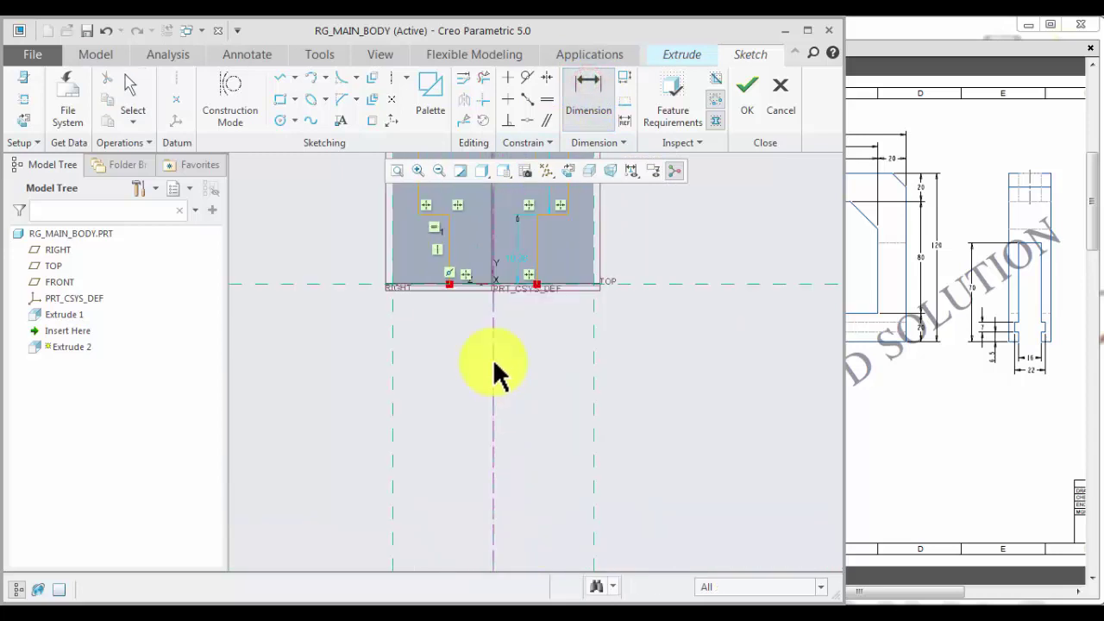
{"action": "left_click", "coordinate": [537, 248]}
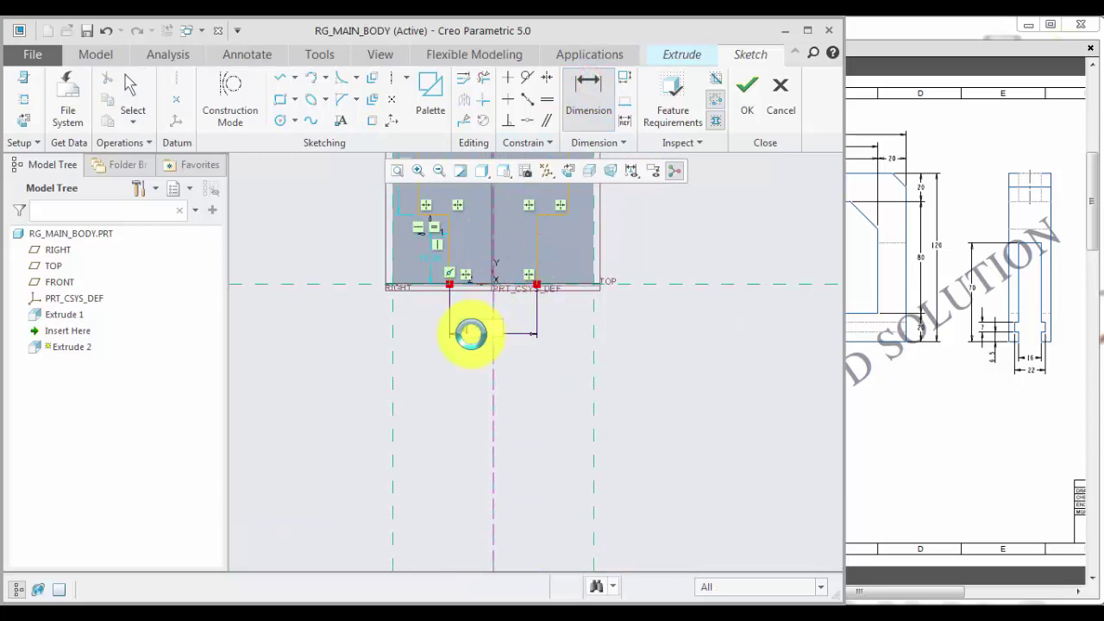
{"action": "key", "text": "Return"}
Dimension the width across the slot's wider step and set it to 22
{"action": "scroll", "coordinate": [483, 328], "scroll_direction": "down", "scroll_amount": 2}
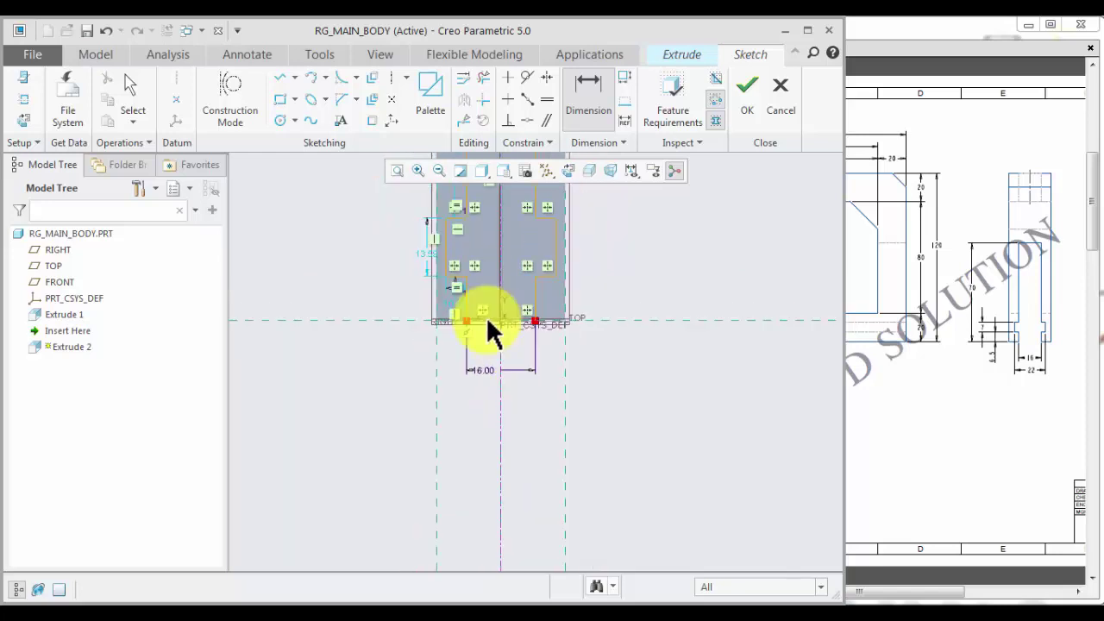
{"action": "left_click", "coordinate": [438, 263]}
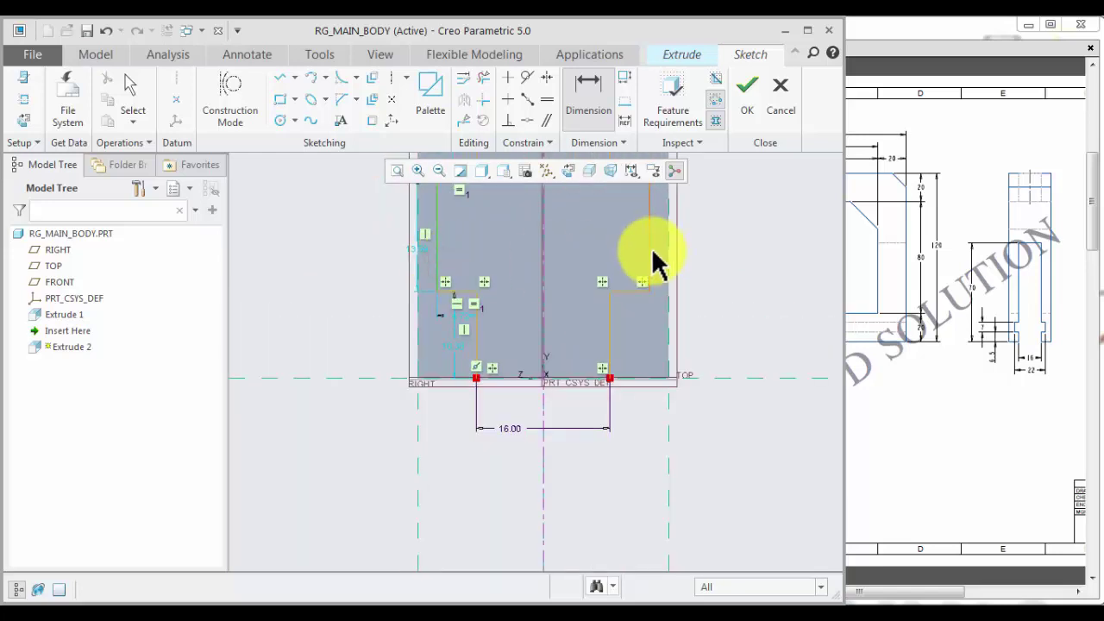
{"action": "left_click", "coordinate": [650, 252]}
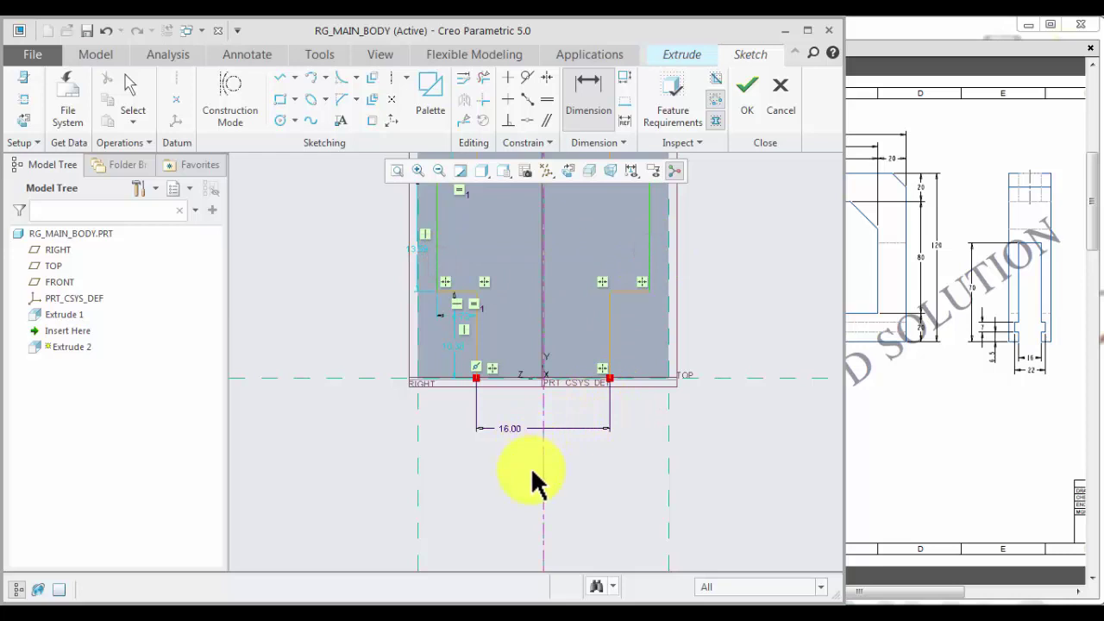
{"action": "middle_click", "coordinate": [531, 467]}
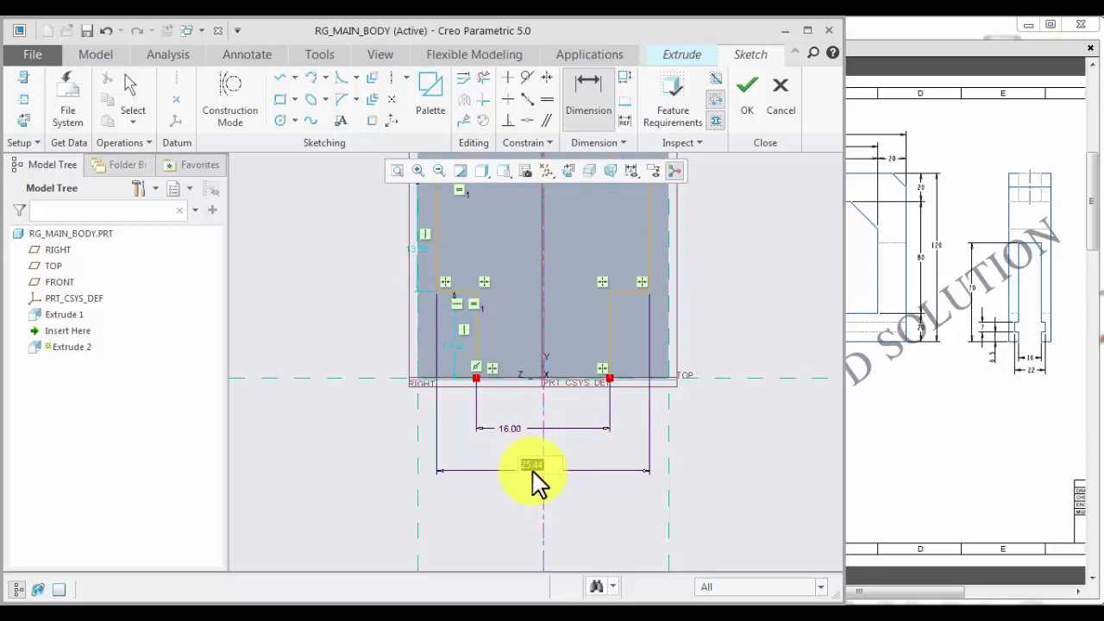
{"action": "key", "text": "Return"}
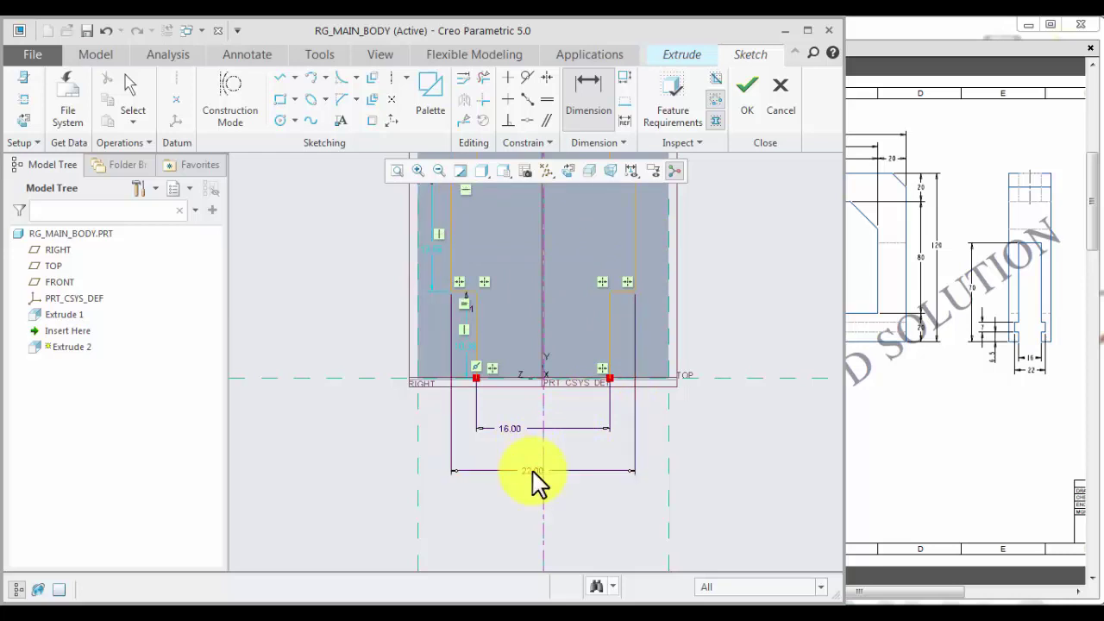
Dimension the slot's lower neck height as 6.5 and the wider step's height as 7
{"action": "left_click", "coordinate": [477, 308]}
{"action": "middle_click", "coordinate": [364, 331]}
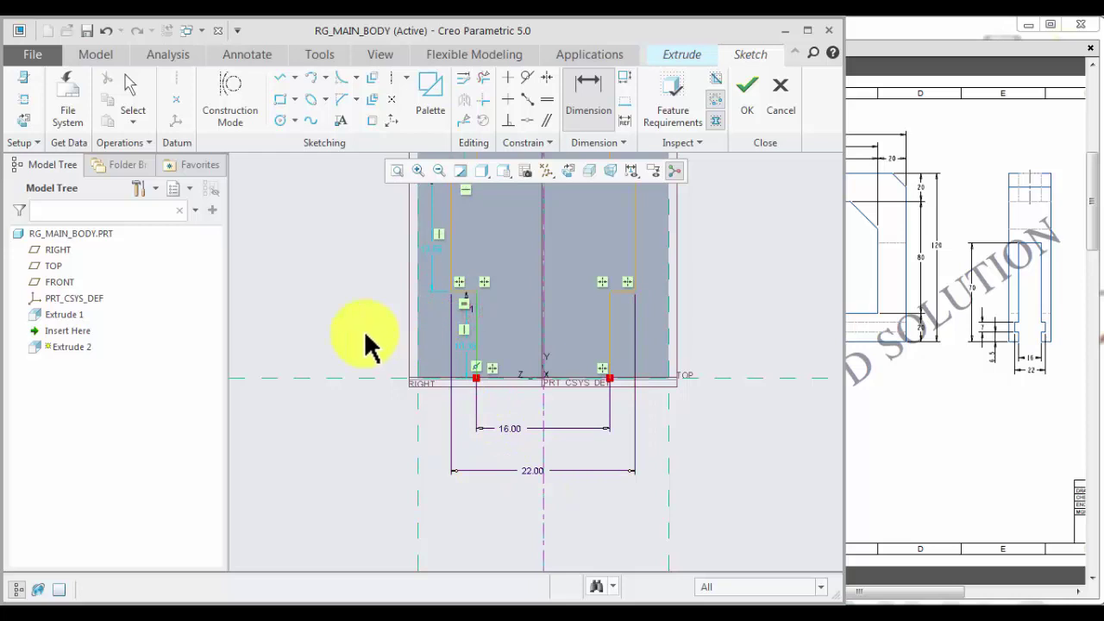
{"action": "type", "text": "6.5"}
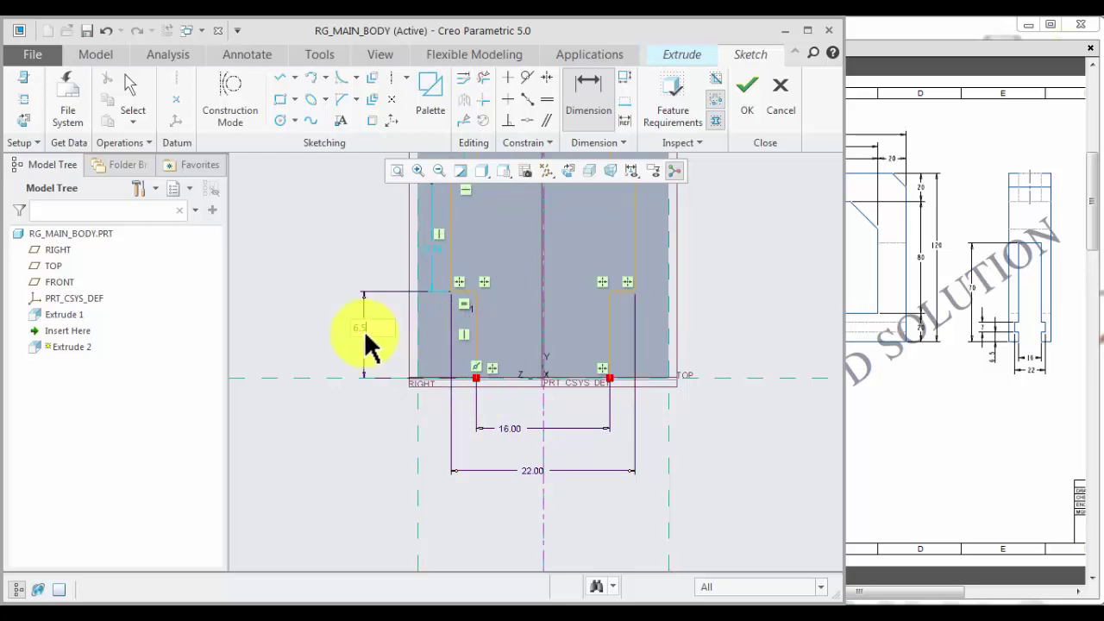
{"action": "key", "text": "Return"}
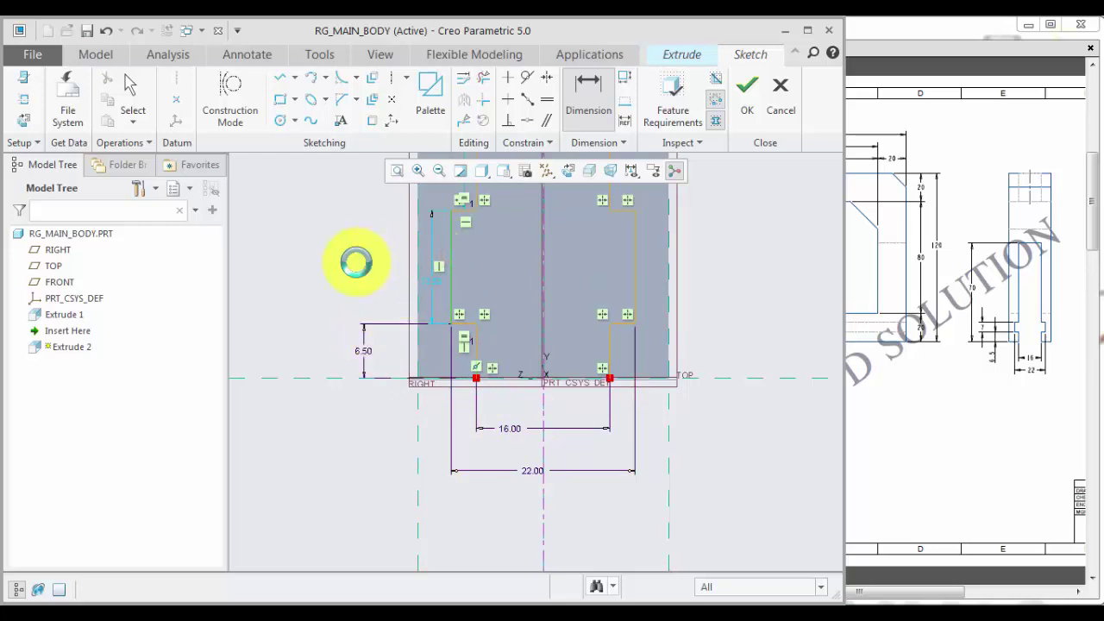
{"action": "type", "text": "7"}
{"action": "key", "text": "Return"}
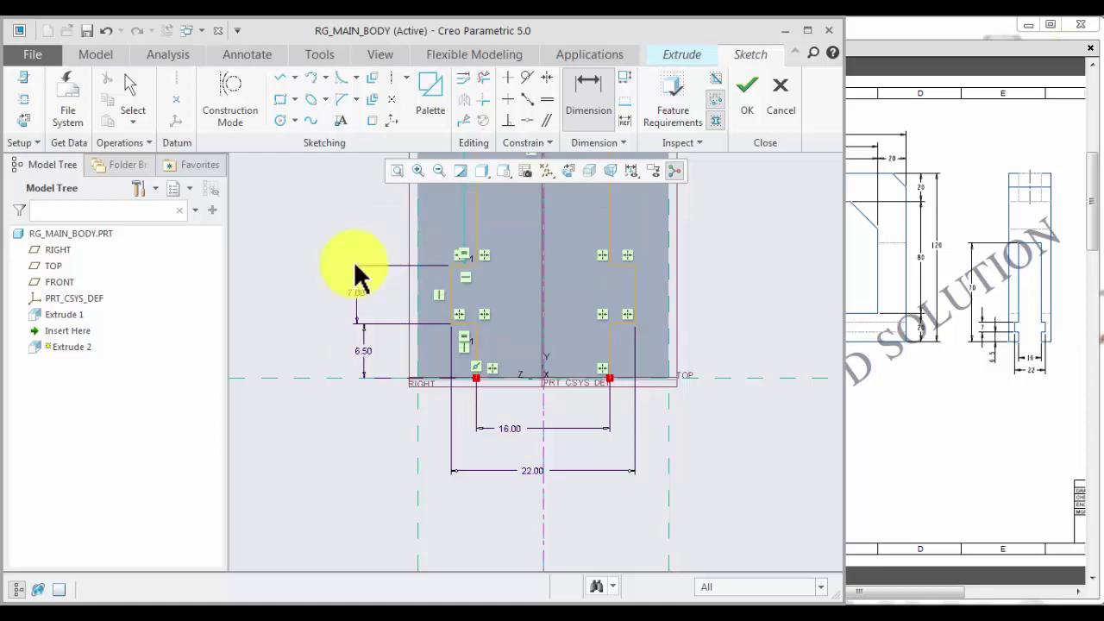
Dimension the slot's overall height from the bottom edge to its top line and set it to 70
{"action": "scroll", "coordinate": [525, 423], "scroll_direction": "down", "scroll_amount": 5}
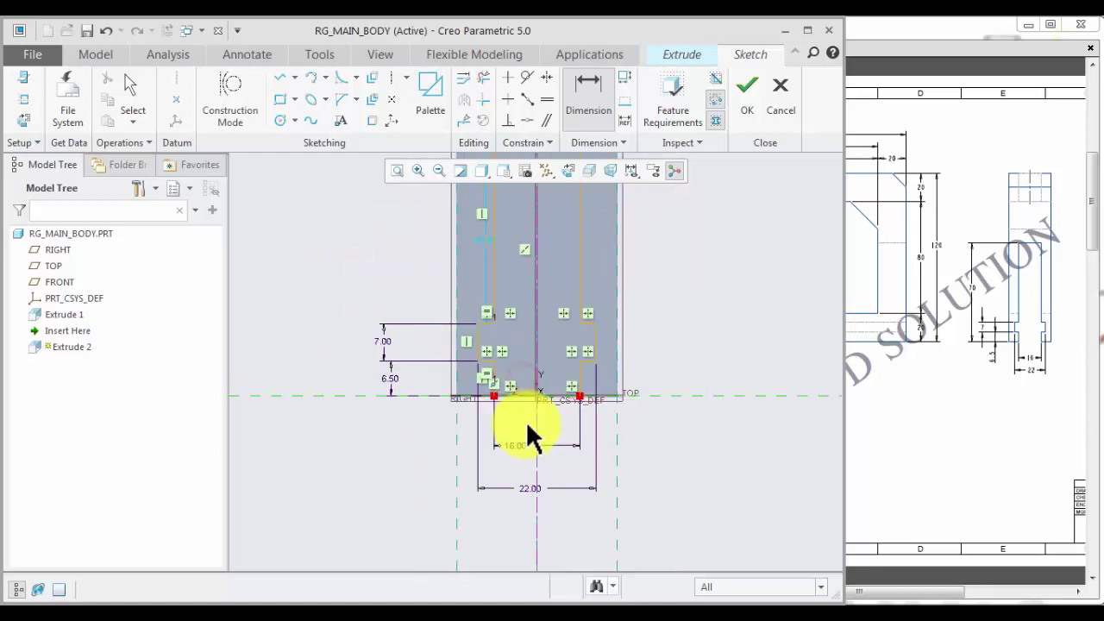
{"action": "left_click", "coordinate": [519, 255]}
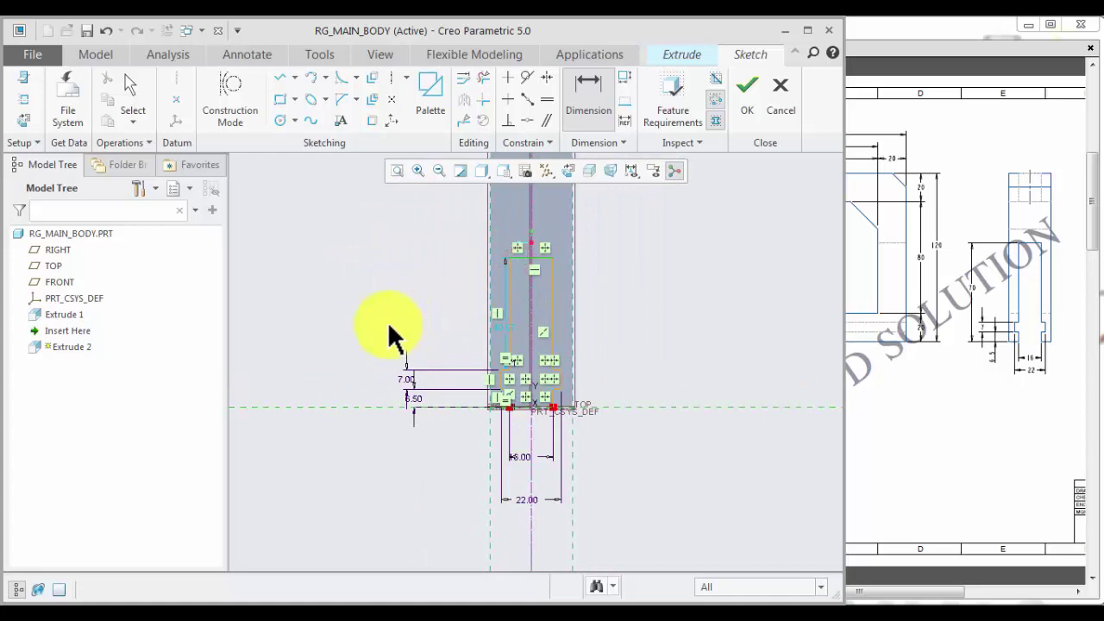
{"action": "middle_click", "coordinate": [387, 321]}
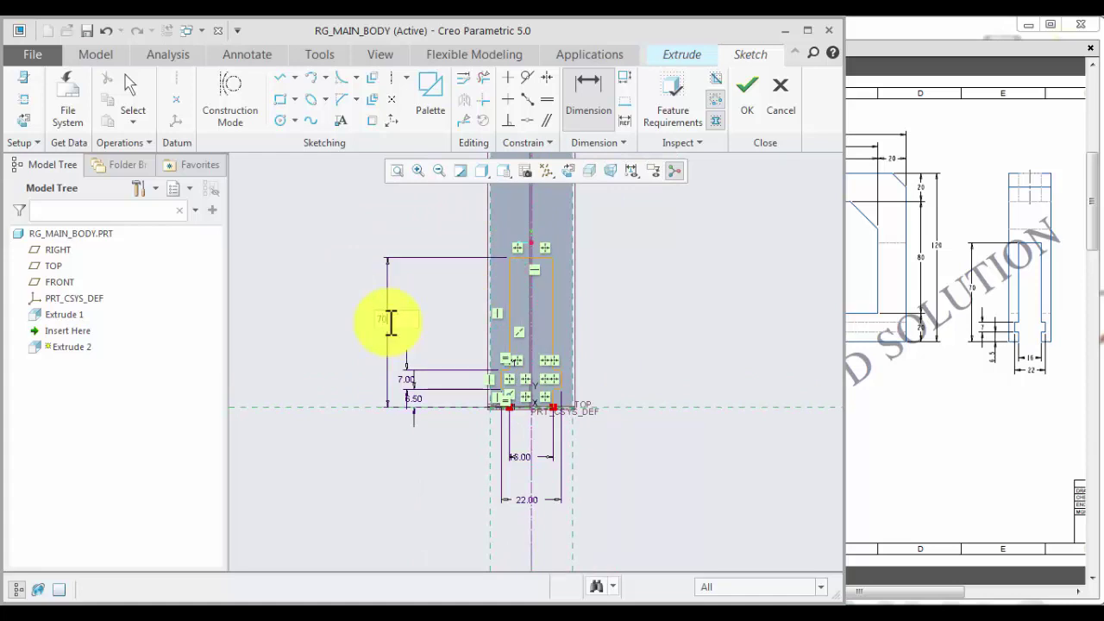
{"action": "type", "text": "70"}
{"action": "key", "text": "Return"}
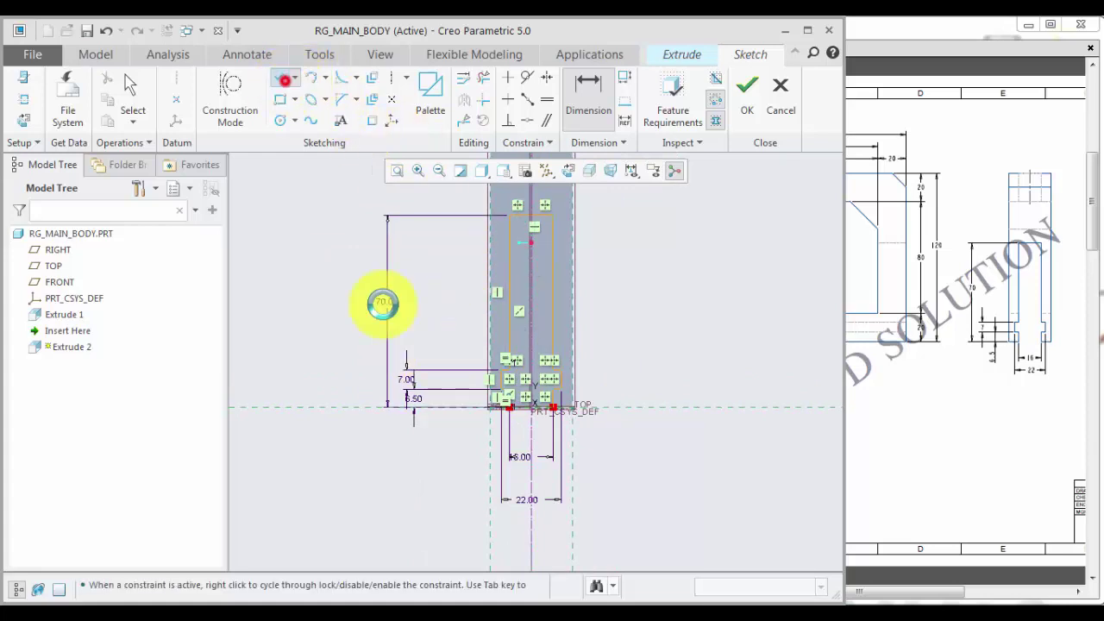
Close the slot profile with a horizontal line across its bottom opening and finish the sketch
{"action": "left_click", "coordinate": [285, 79]}
{"action": "scroll", "coordinate": [527, 379], "scroll_direction": "down", "scroll_amount": 1}
{"action": "left_click", "coordinate": [505, 419]}
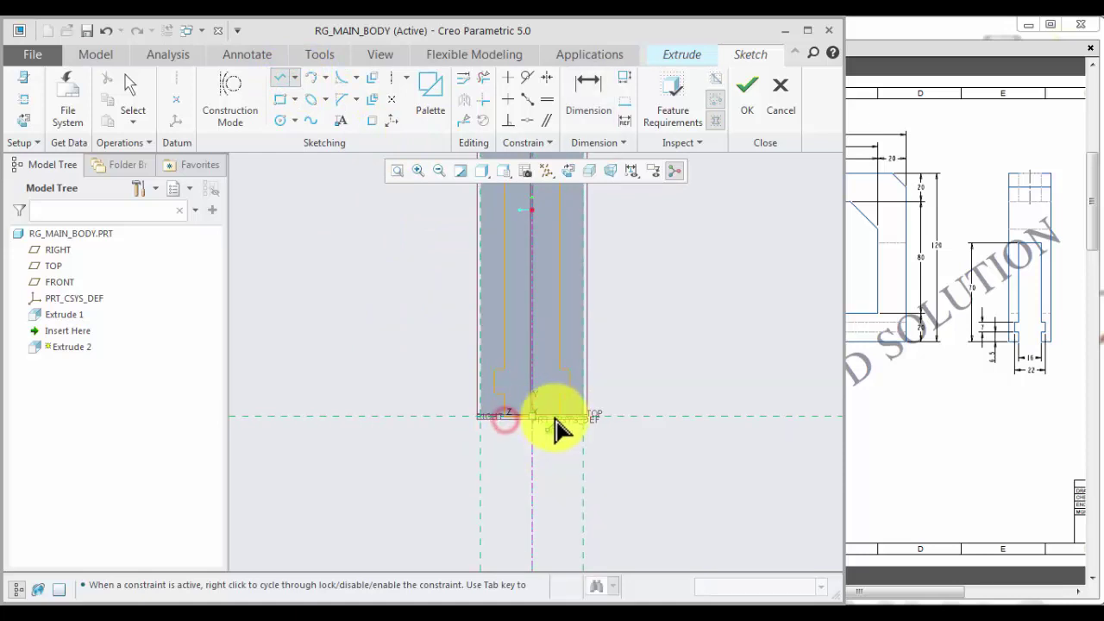
{"action": "left_click", "coordinate": [556, 419]}
{"action": "middle_click", "coordinate": [582, 483]}
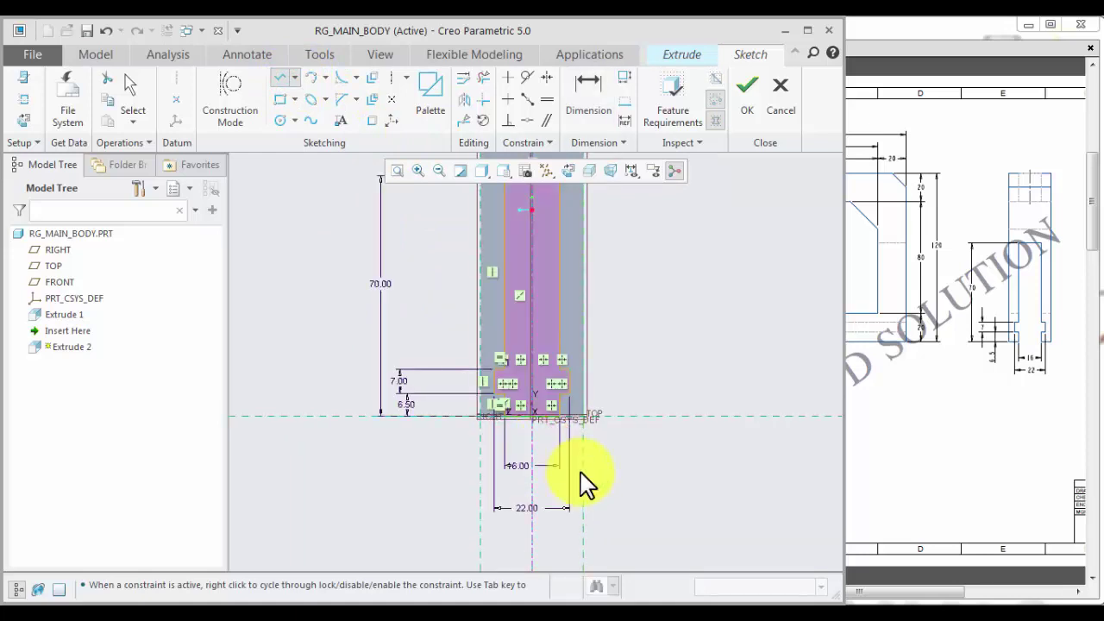
{"action": "left_click", "coordinate": [747, 91]}
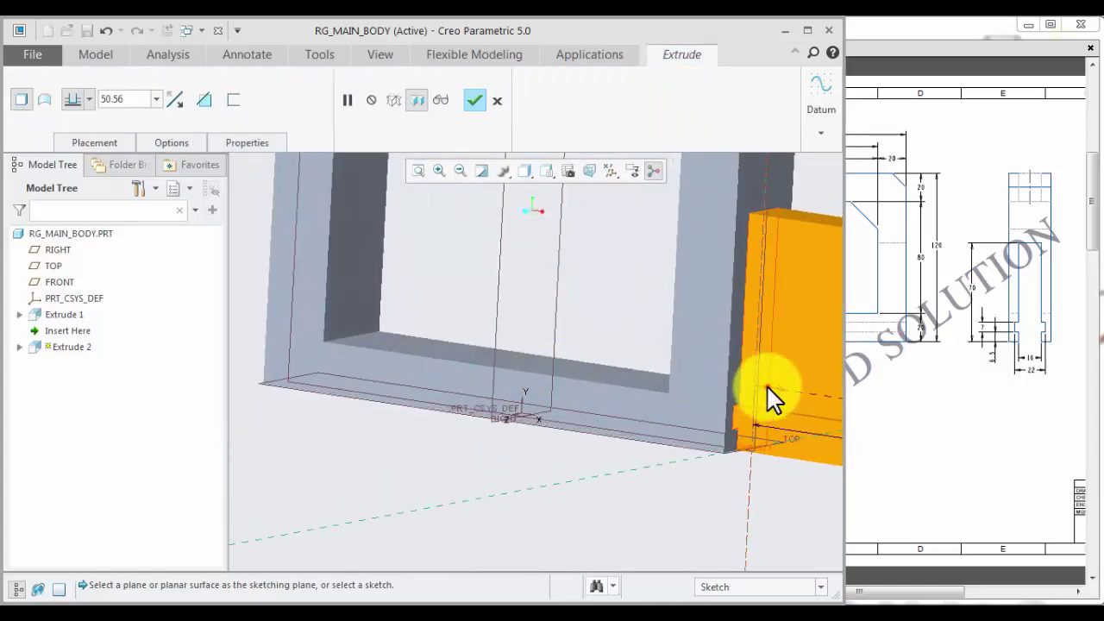
Reverse the extrusion into the frame and complete it as a cut running through the entire body
{"action": "left_click", "coordinate": [763, 387]}
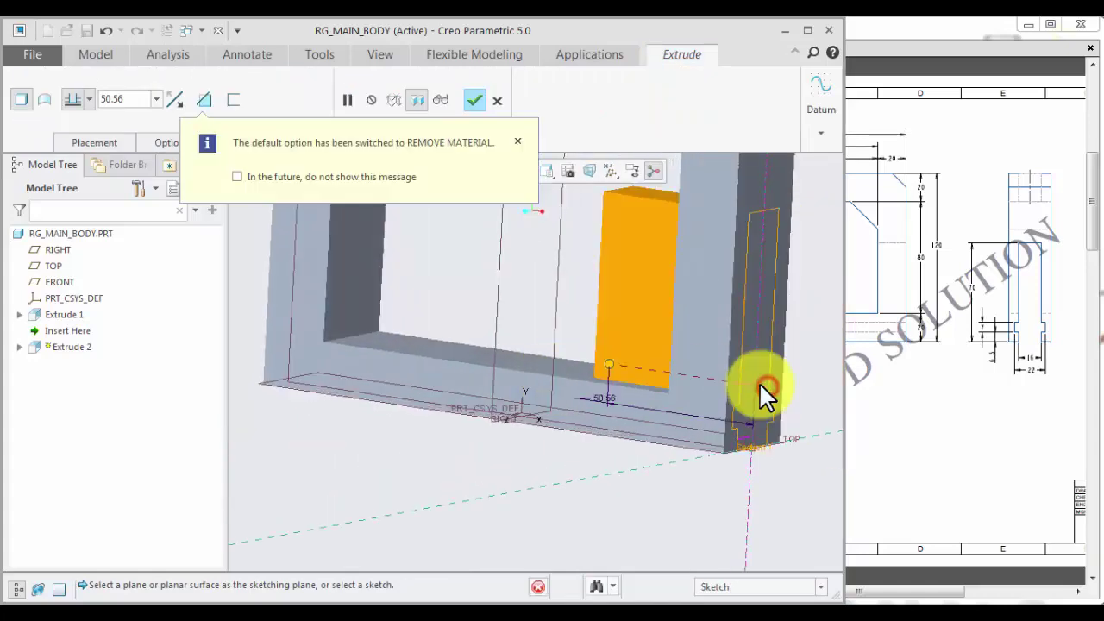
{"action": "left_click", "coordinate": [89, 101]}
{"action": "left_click", "coordinate": [76, 196]}
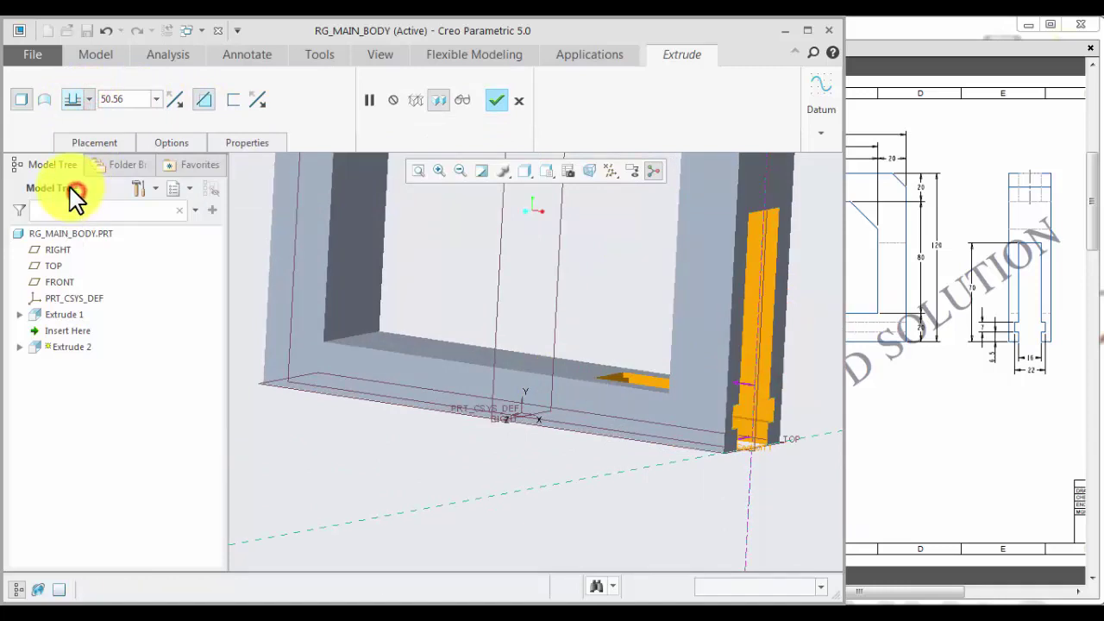
{"action": "left_click", "coordinate": [496, 102]}
{"action": "scroll", "coordinate": [516, 380], "scroll_direction": "up", "scroll_amount": 3}
{"action": "left_click", "coordinate": [440, 502]}
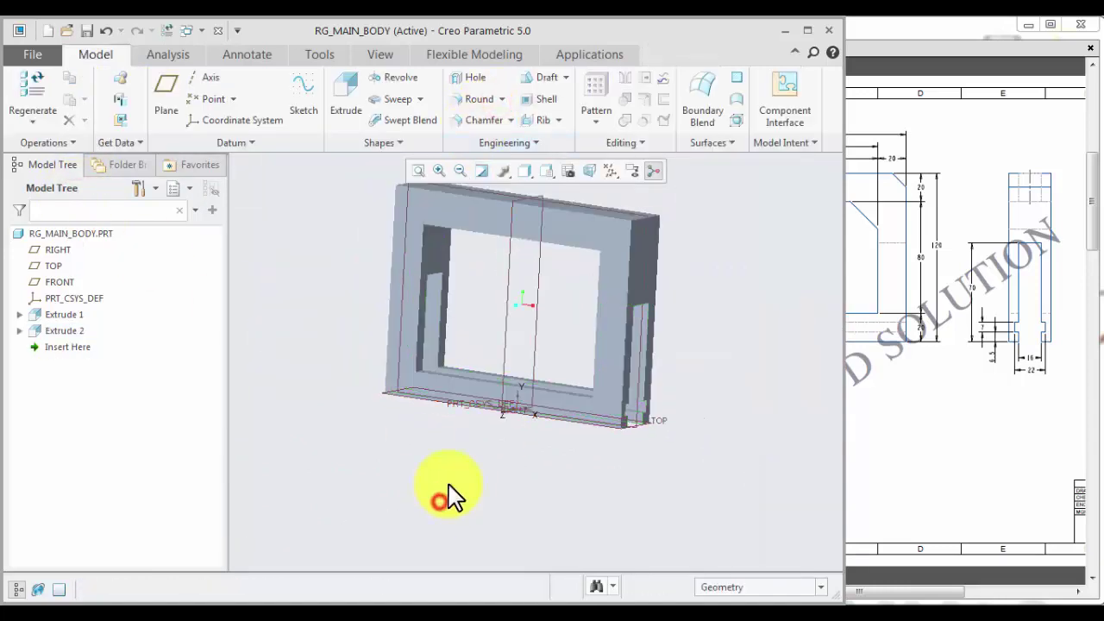
Apply a D x D edge chamfer of 20 to the two upper inside corner edges of the frame's window
{"action": "middle_click_drag", "start_coordinate": [449, 485], "coordinate": [443, 448]}
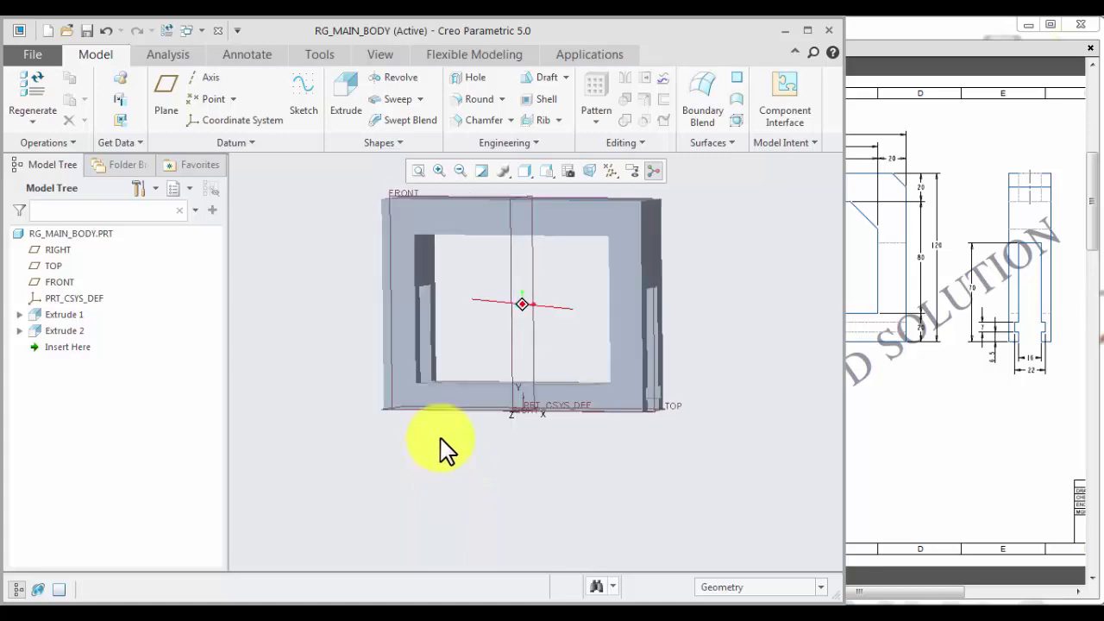
{"action": "left_click", "coordinate": [473, 121]}
{"action": "scroll", "coordinate": [400, 259], "scroll_direction": "down", "scroll_amount": 3}
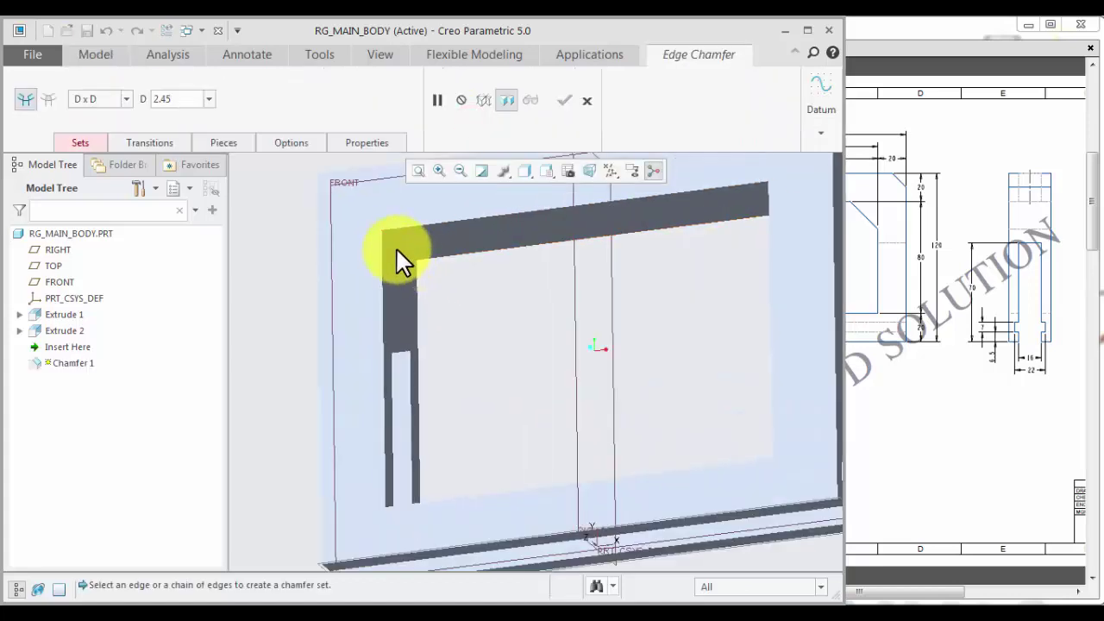
{"action": "left_click", "coordinate": [397, 245]}
{"action": "middle_click_drag", "start_coordinate": [599, 320], "coordinate": [708, 259]}
{"action": "left_click", "coordinate": [710, 226], "text": "ctrl"}
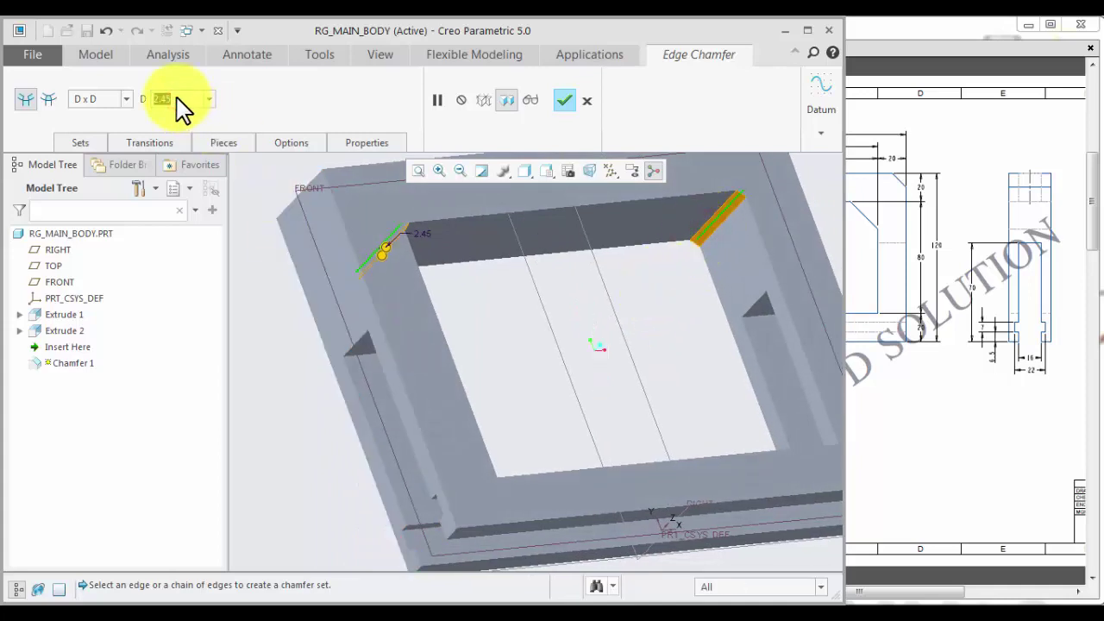
{"action": "type", "text": "20"}
{"action": "key", "text": "Return"}
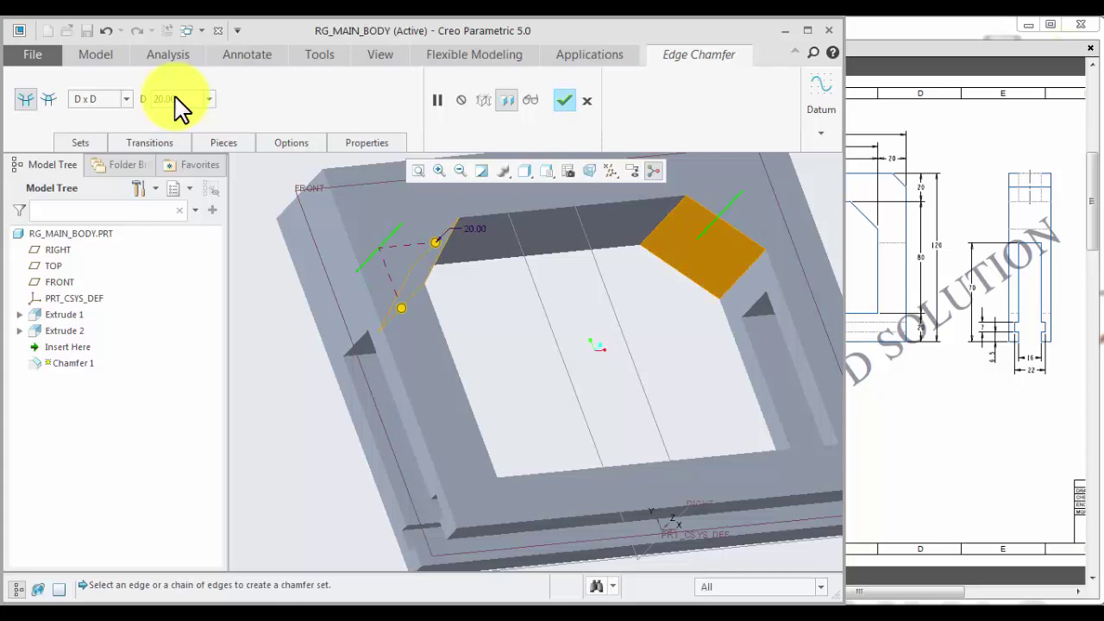
Check the drawing and add a second chamfer set on the frame's two upper outer corner edges
{"action": "scroll", "coordinate": [617, 353], "scroll_direction": "down", "scroll_amount": 5}
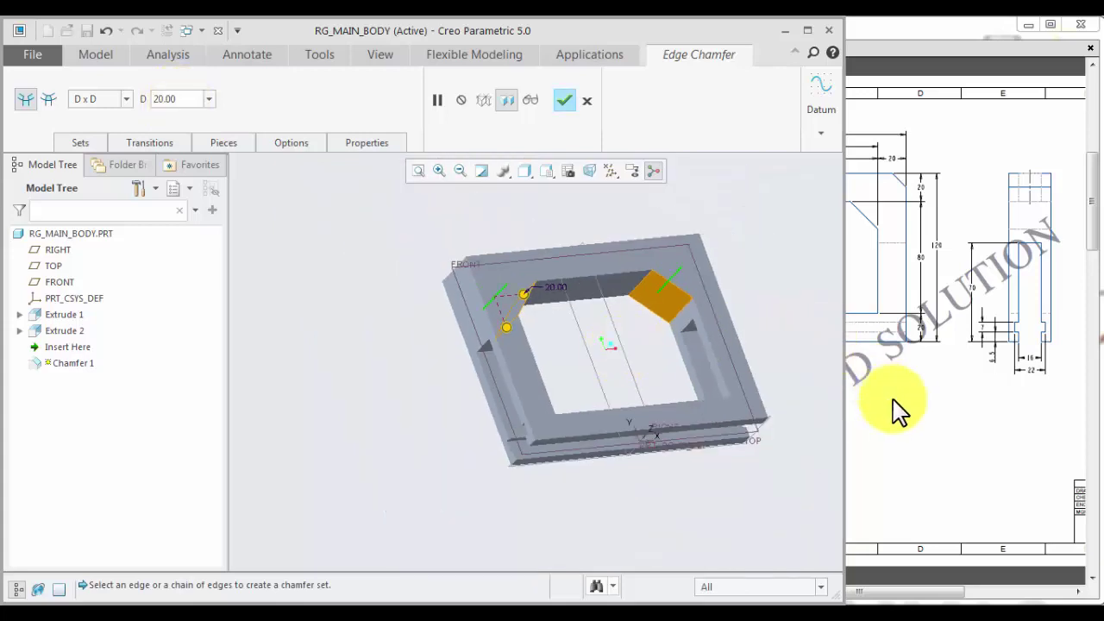
{"action": "left_click", "coordinate": [894, 404]}
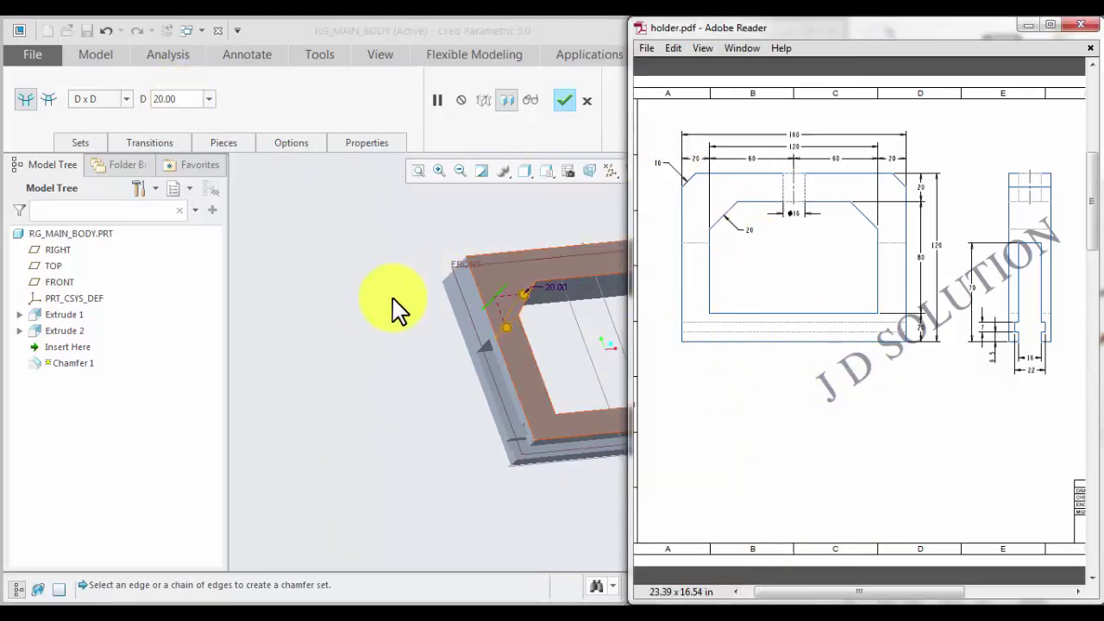
{"action": "left_click", "coordinate": [80, 142]}
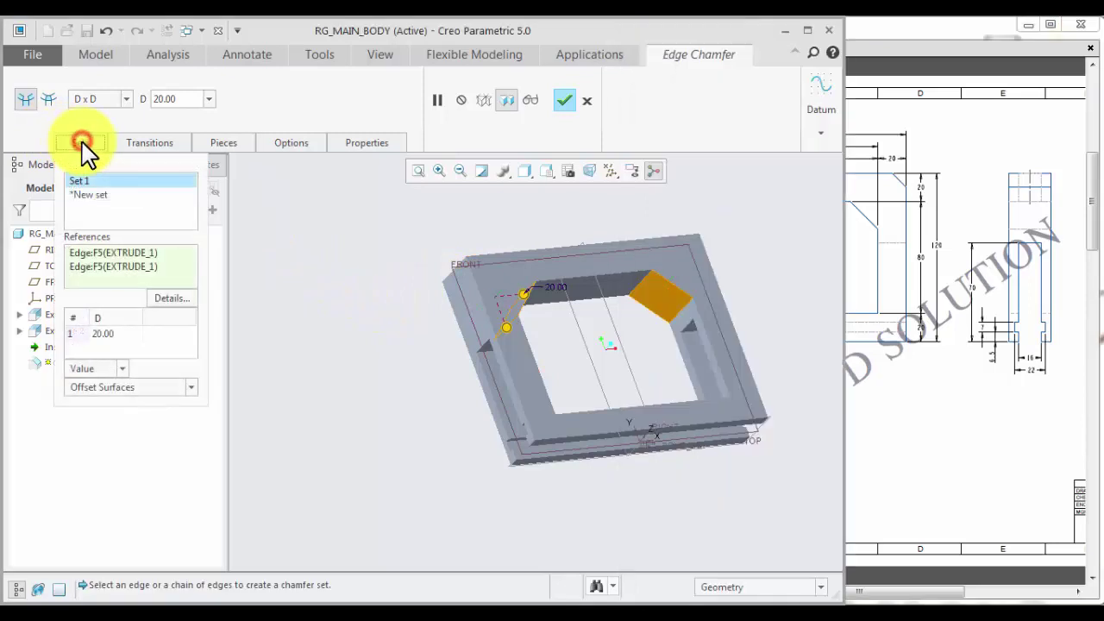
{"action": "left_click", "coordinate": [95, 208]}
{"action": "left_click", "coordinate": [454, 267]}
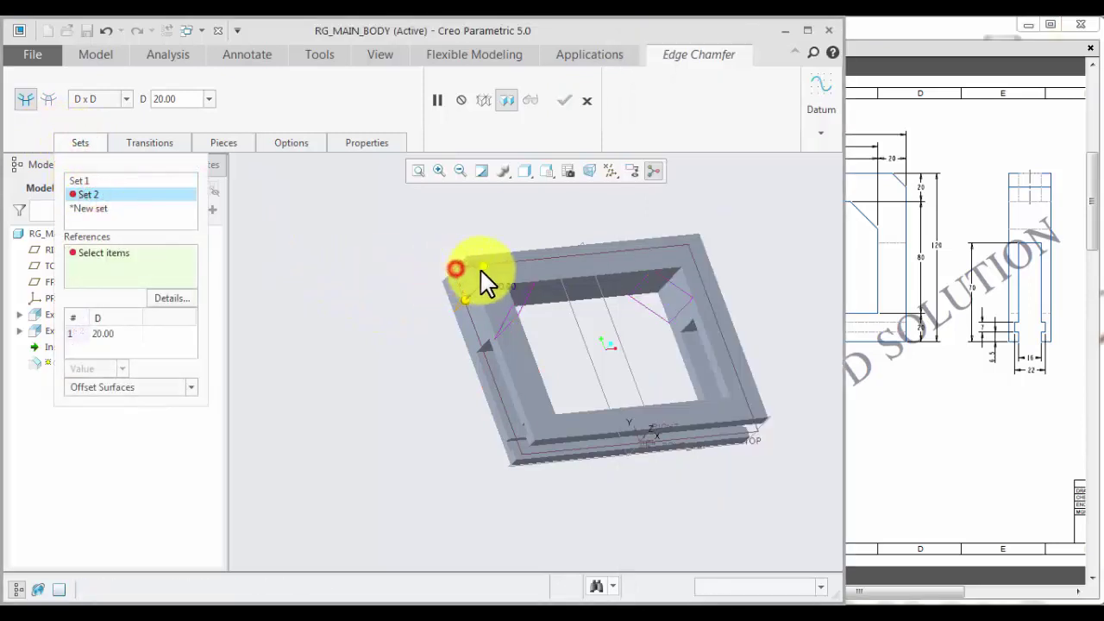
{"action": "middle_click_drag", "start_coordinate": [592, 242], "coordinate": [713, 264]}
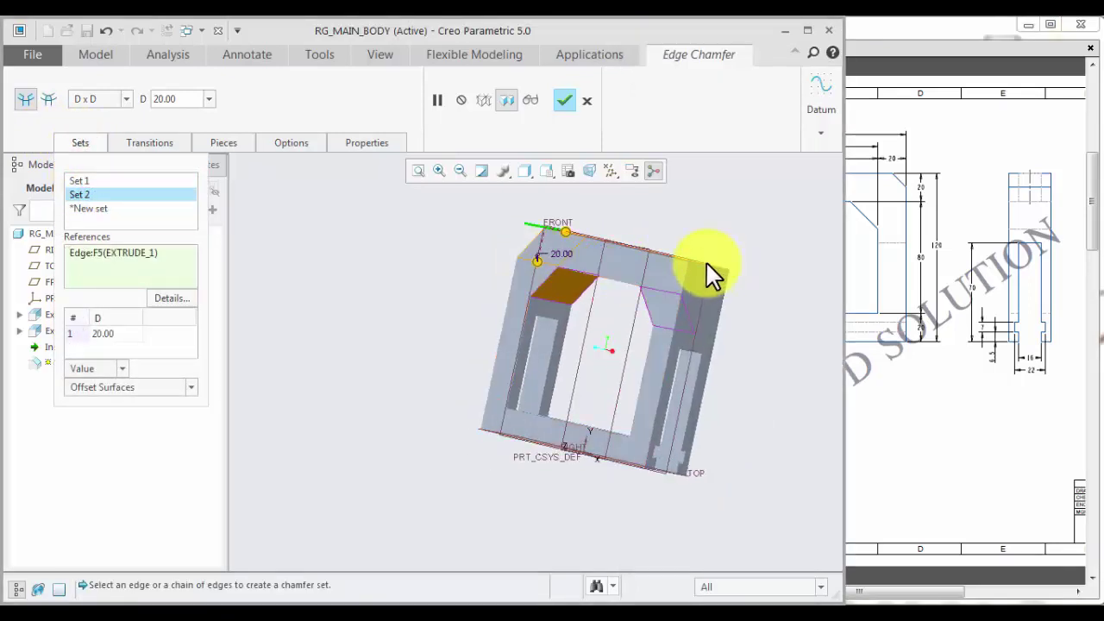
{"action": "scroll", "coordinate": [705, 266], "scroll_direction": "up", "scroll_amount": 5}
{"action": "left_click", "coordinate": [701, 263], "text": "ctrl"}
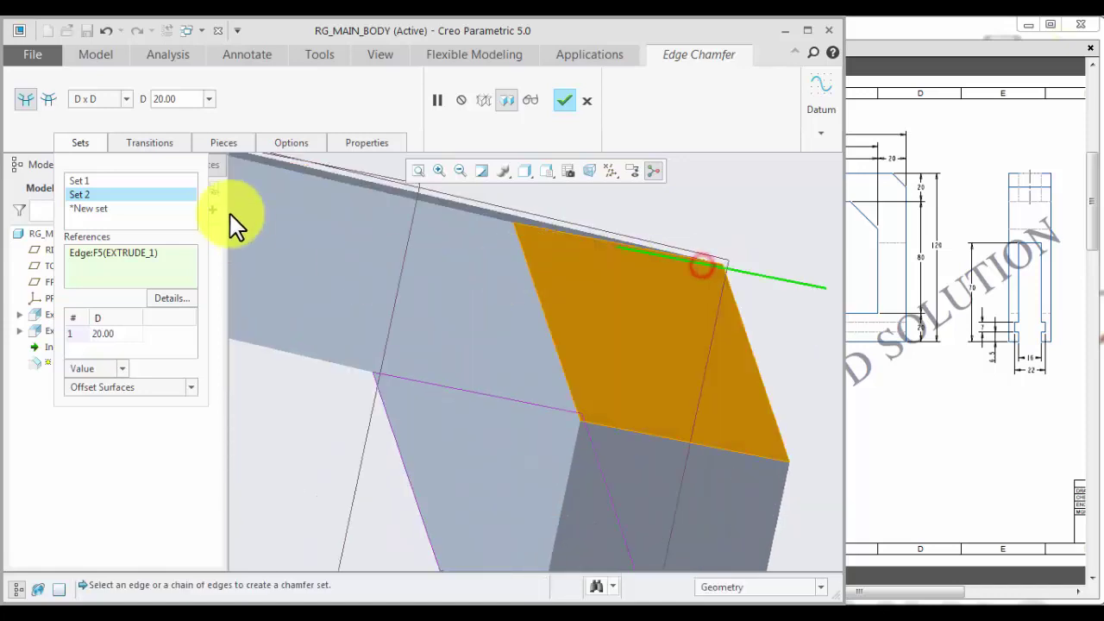
Set the outer corner chamfer set's distance to 10 and complete the chamfer feature
{"action": "double_click", "coordinate": [183, 99]}
{"action": "type", "text": "10"}
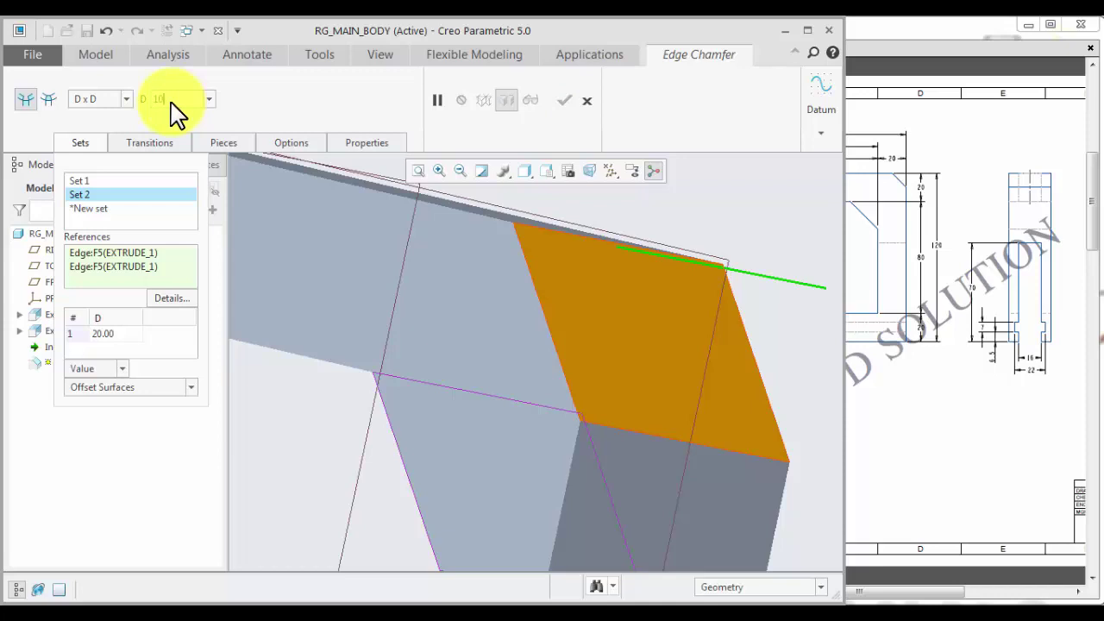
{"action": "key", "text": "Return"}
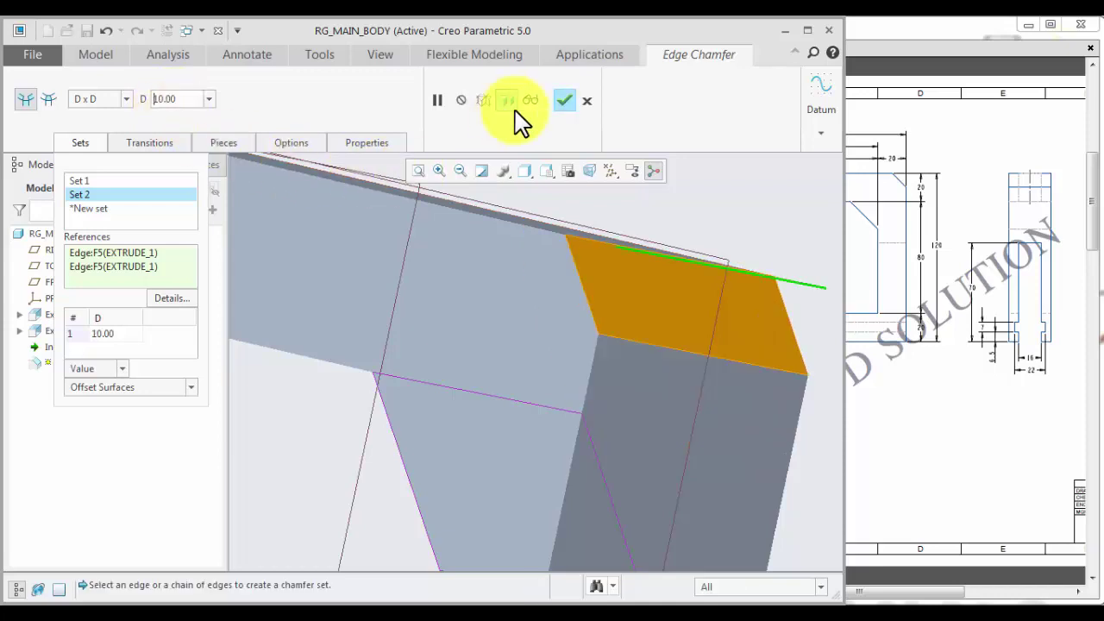
{"action": "left_click", "coordinate": [564, 101]}
Start a round on the front face's top outer edge and one vertical outer edge with a radius of 0.50
{"action": "scroll", "coordinate": [552, 284], "scroll_direction": "up", "scroll_amount": 5}
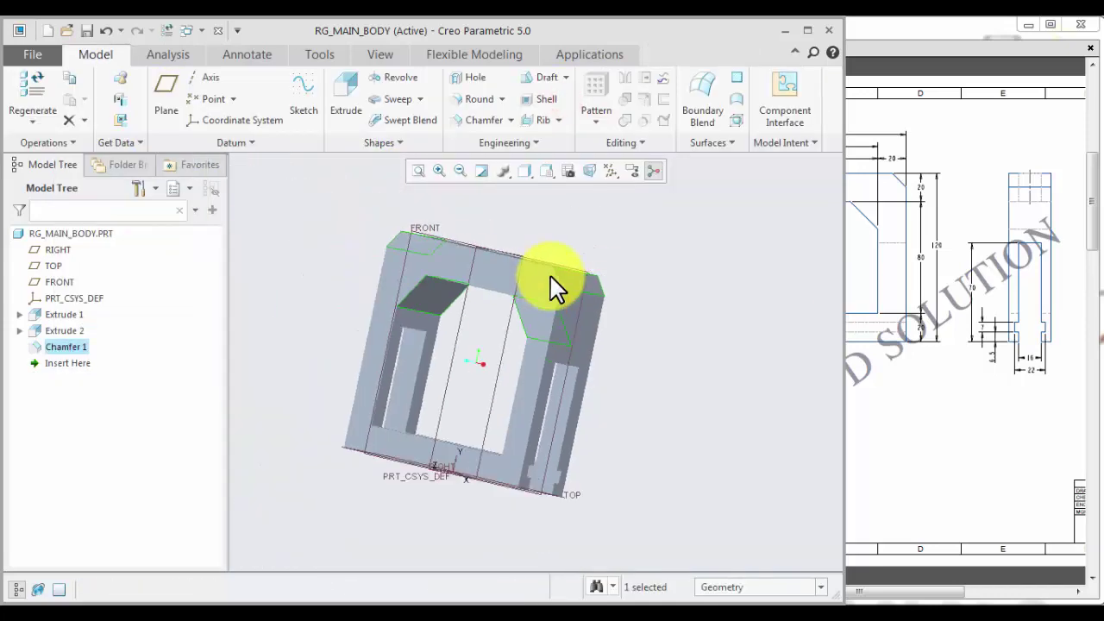
{"action": "middle_click_drag", "start_coordinate": [571, 304], "coordinate": [680, 321]}
{"action": "scroll", "coordinate": [406, 346], "scroll_direction": "down", "scroll_amount": 3}
{"action": "left_click", "coordinate": [414, 354]}
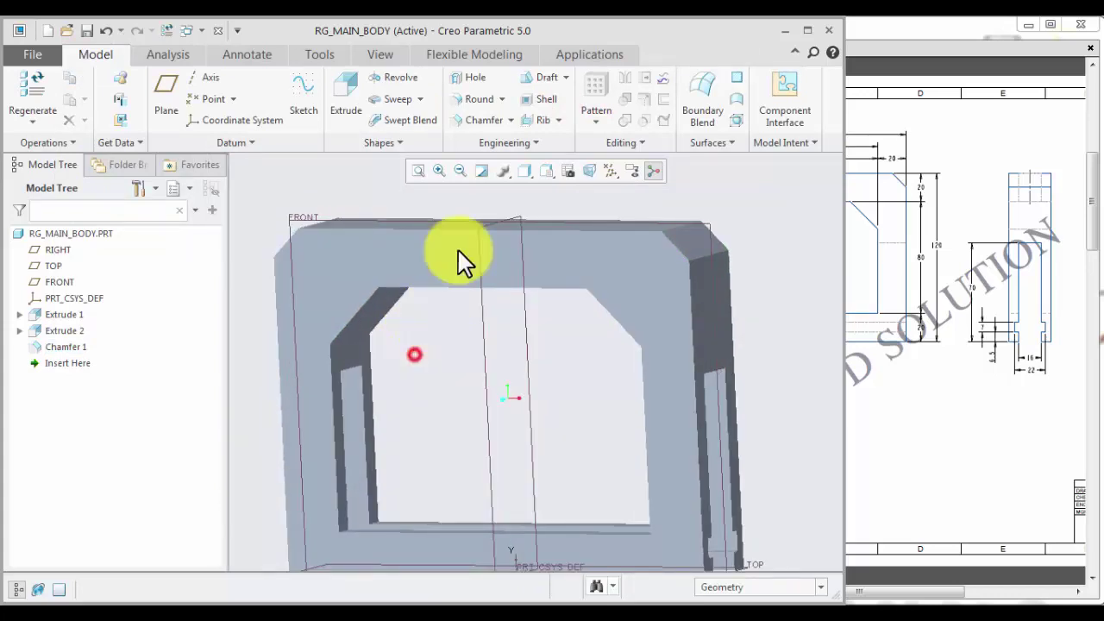
{"action": "left_click", "coordinate": [472, 102]}
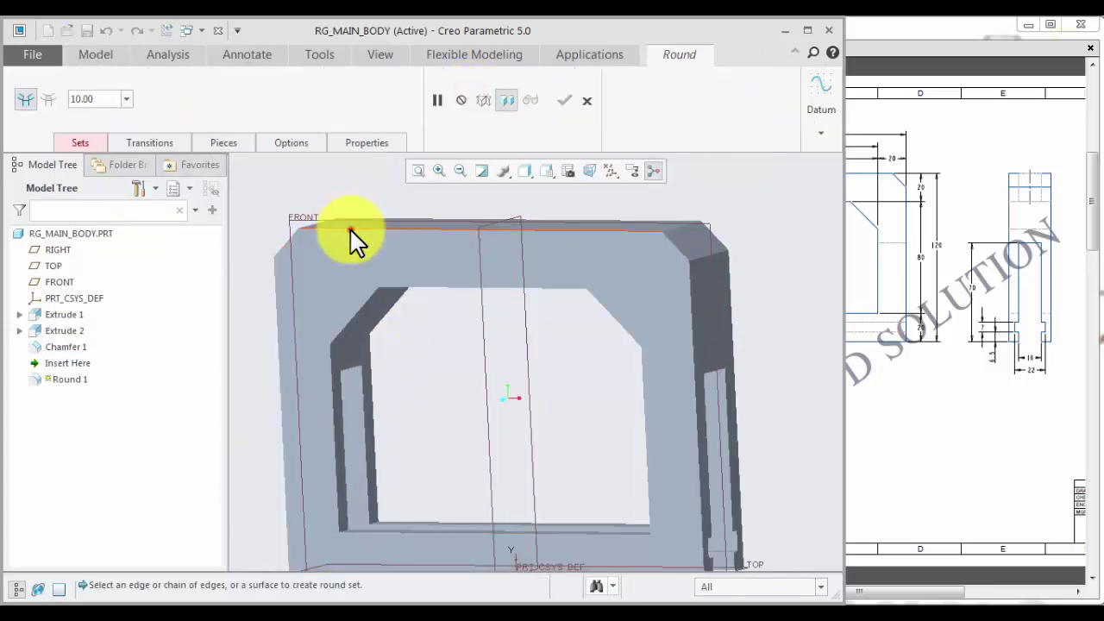
{"action": "left_click", "coordinate": [350, 229]}
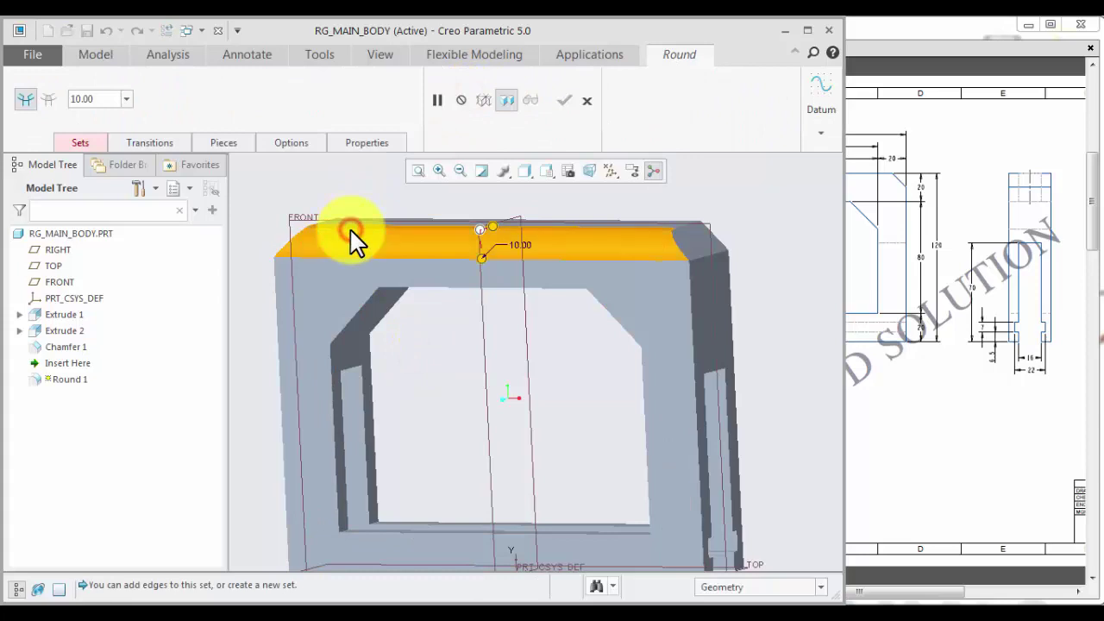
{"action": "left_click", "coordinate": [278, 290], "text": "ctrl"}
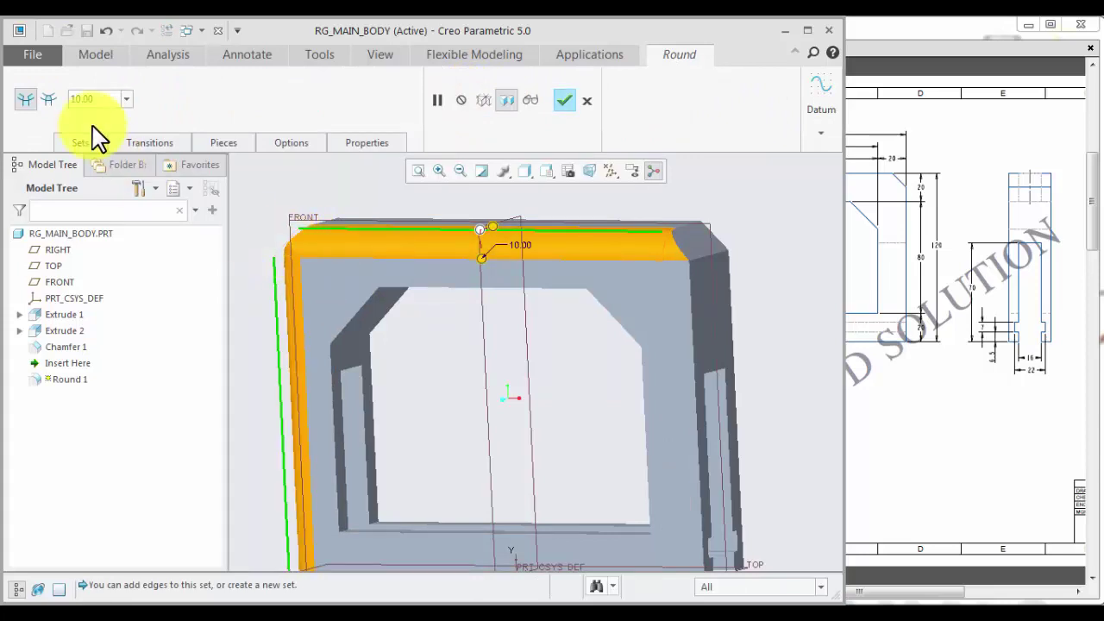
{"action": "double_click", "coordinate": [104, 100]}
{"action": "type", "text": "0.50"}
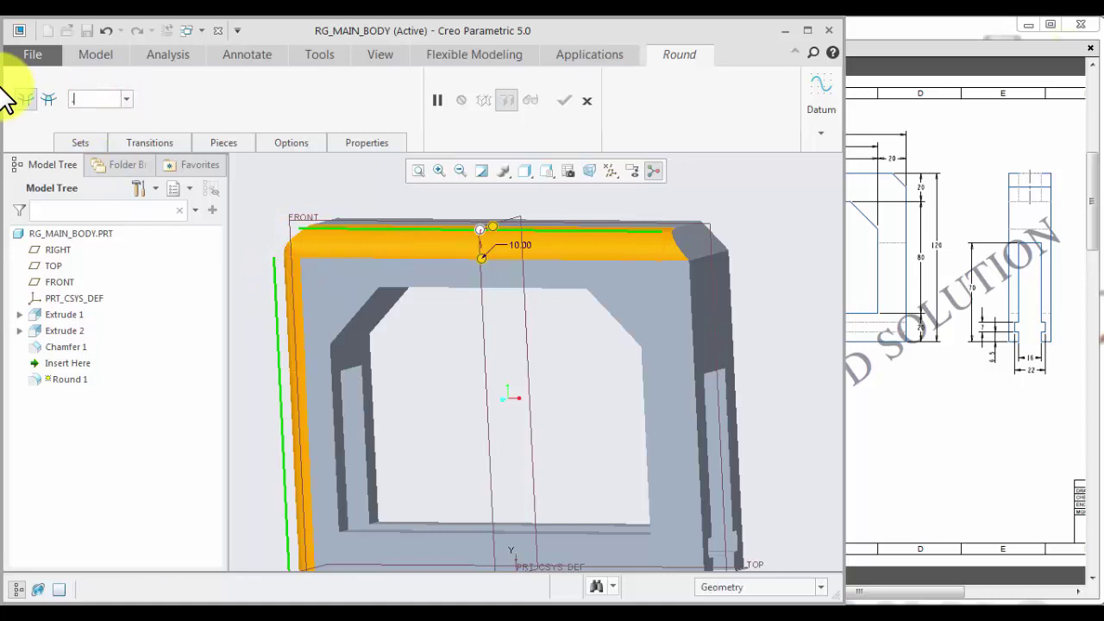
{"action": "key", "text": "Return"}
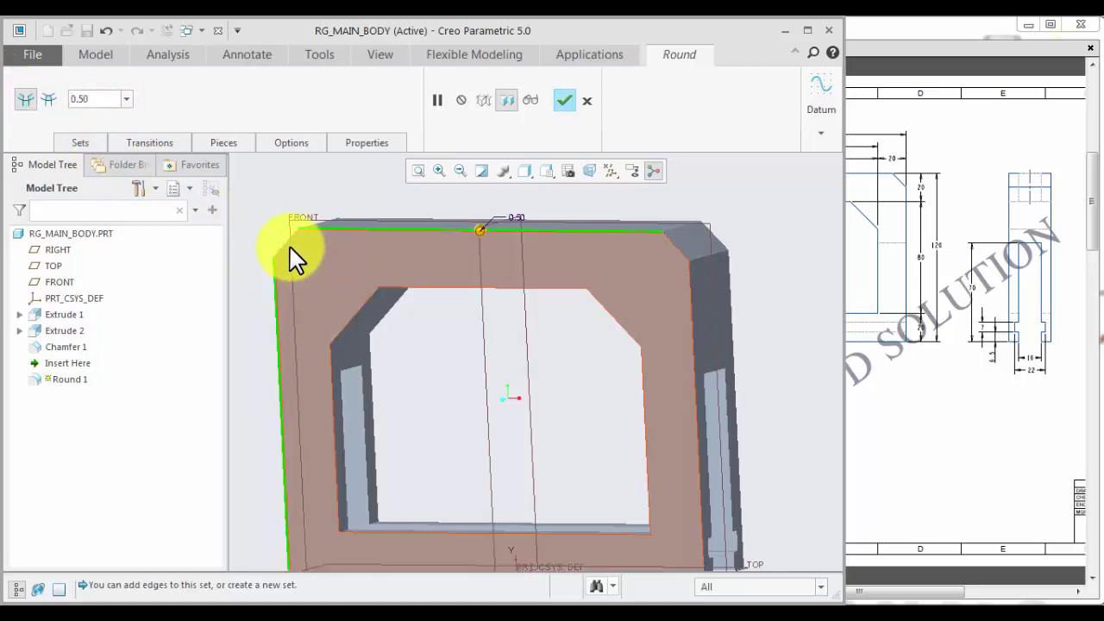
Add the front face's remaining outer edges and the window's inner edges to the round set
{"action": "left_click", "coordinate": [678, 246]}
{"action": "left_click", "coordinate": [692, 285], "text": "ctrl"}
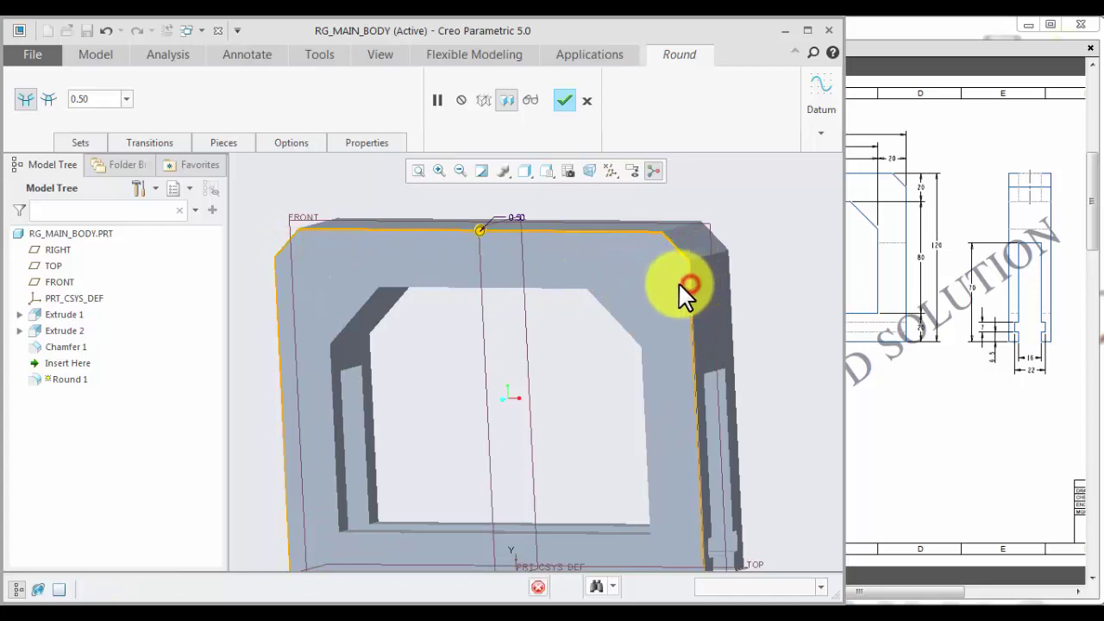
{"action": "left_click", "coordinate": [366, 305], "text": "ctrl"}
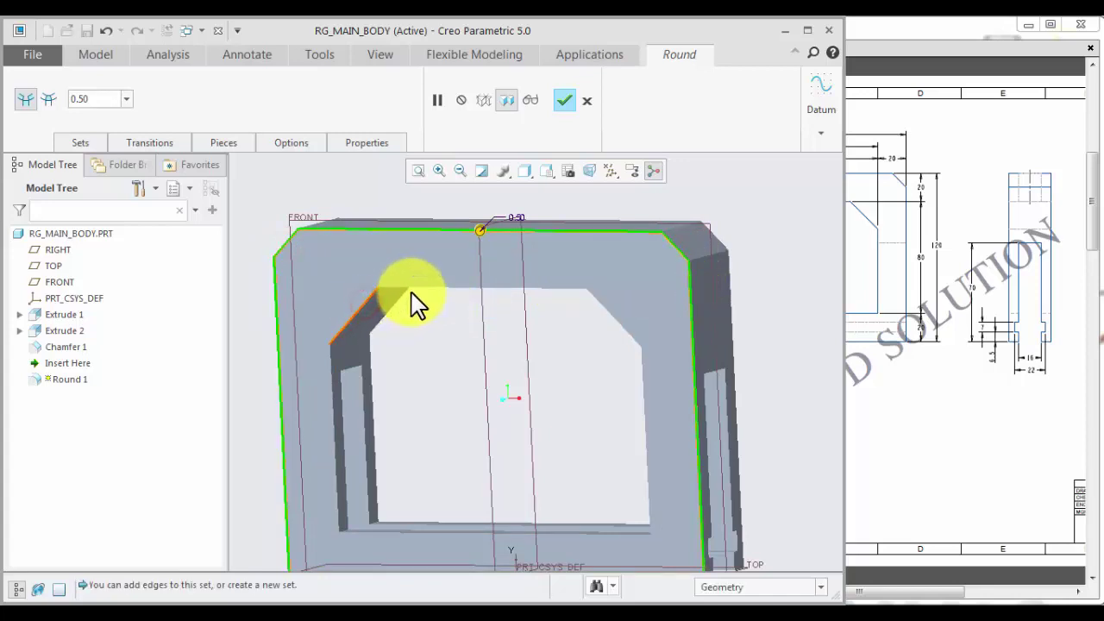
{"action": "left_click", "coordinate": [414, 288], "text": "ctrl"}
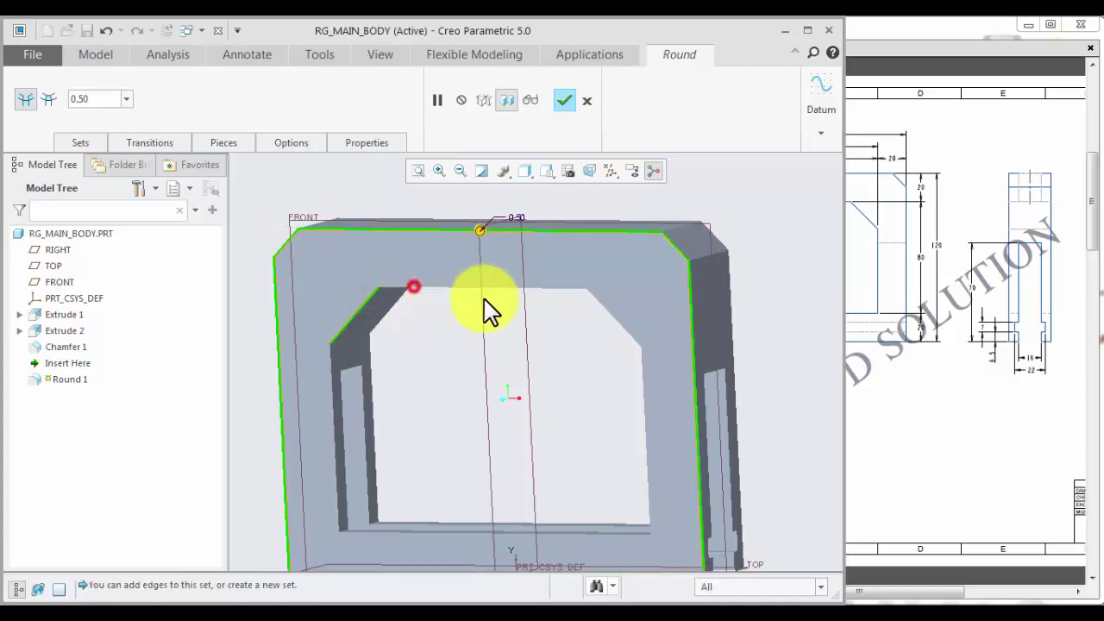
{"action": "left_click", "coordinate": [604, 309], "text": "ctrl"}
{"action": "left_click", "coordinate": [643, 387], "text": "ctrl"}
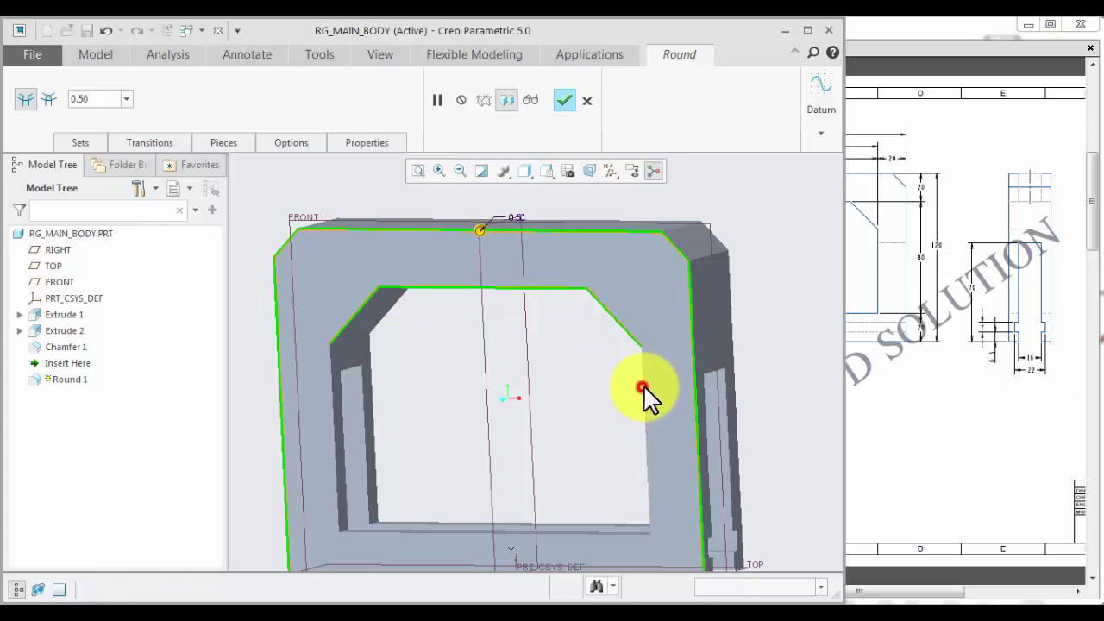
{"action": "left_click", "coordinate": [334, 415], "text": "ctrl"}
{"action": "left_click", "coordinate": [366, 529], "text": "ctrl"}
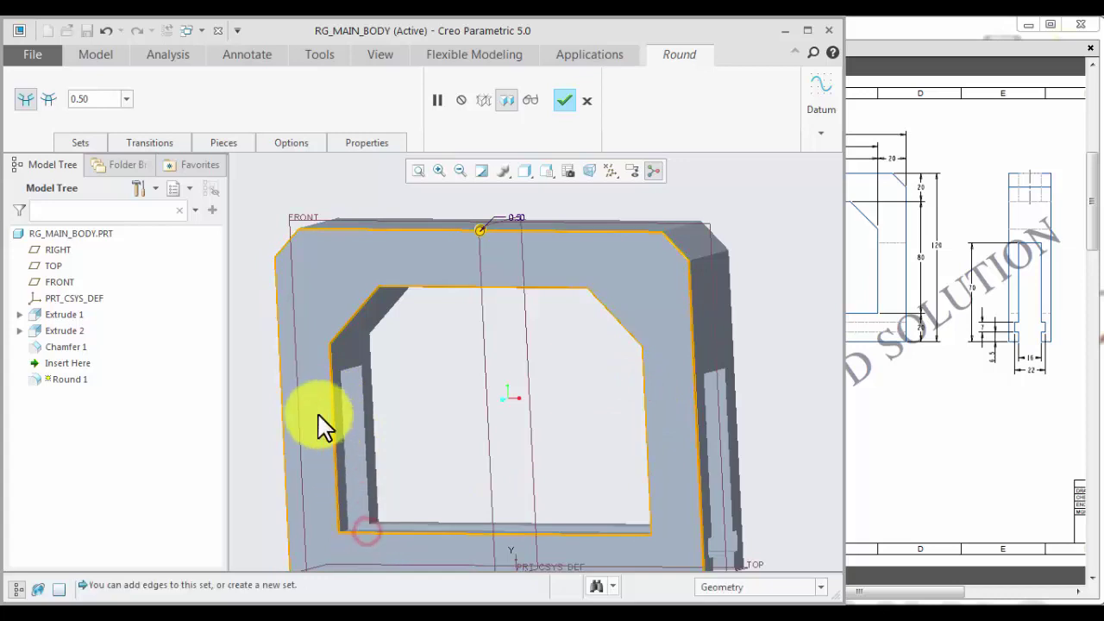
{"action": "scroll", "coordinate": [328, 463], "scroll_direction": "up", "scroll_amount": 2}
{"action": "left_click", "coordinate": [350, 495], "text": "ctrl"}
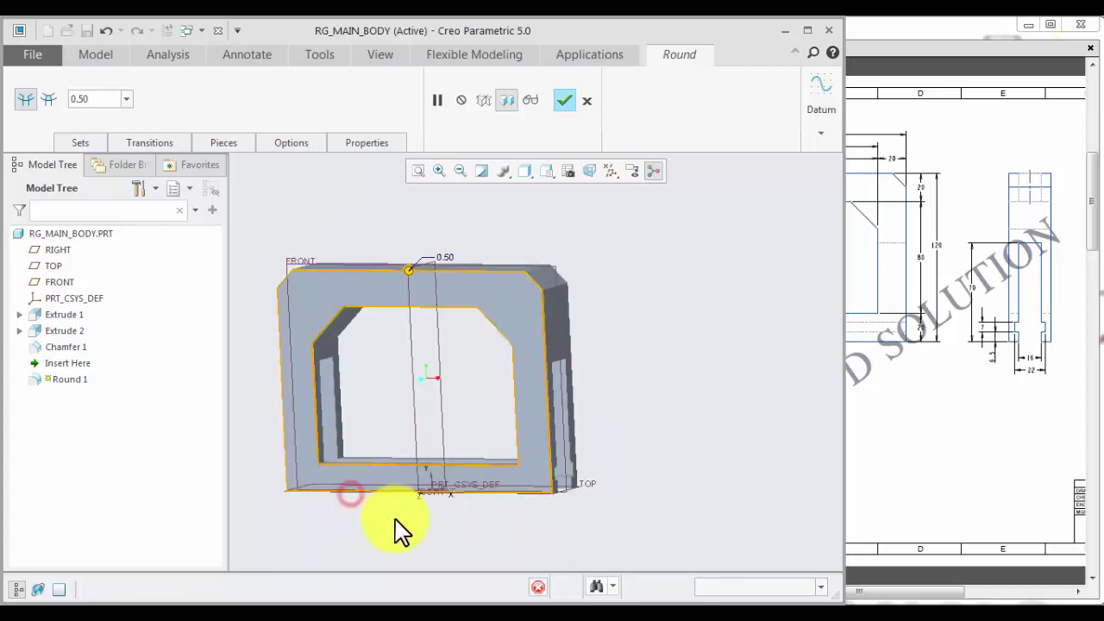
Add the rear face's outer top, side and corner edges and its window edges to the round set
{"action": "middle_click_drag", "start_coordinate": [525, 530], "coordinate": [431, 530]}
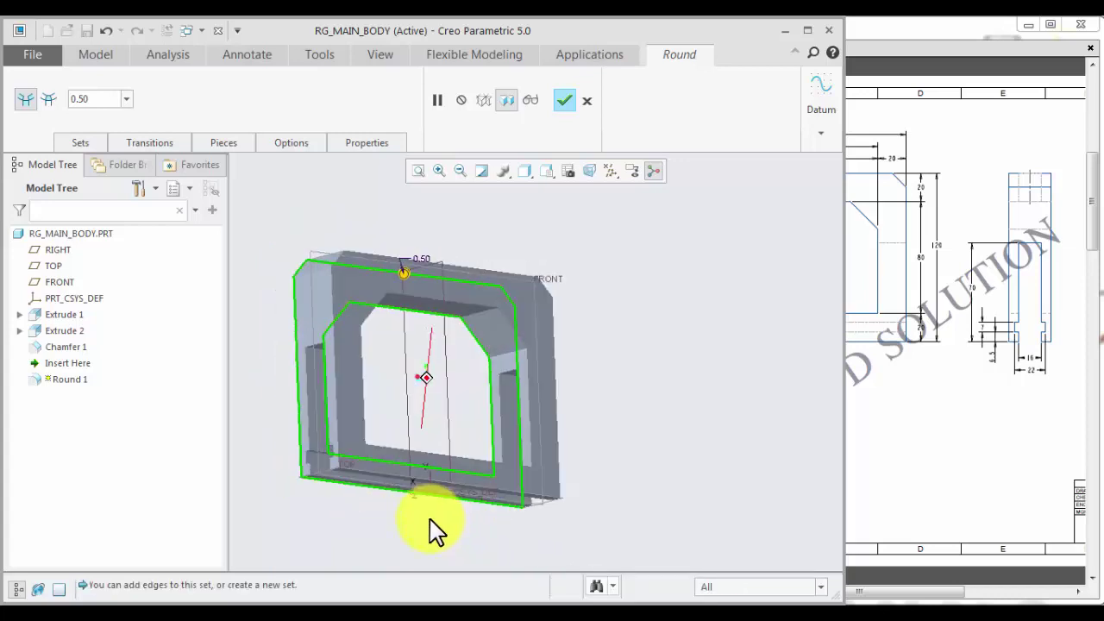
{"action": "left_click", "coordinate": [340, 256]}
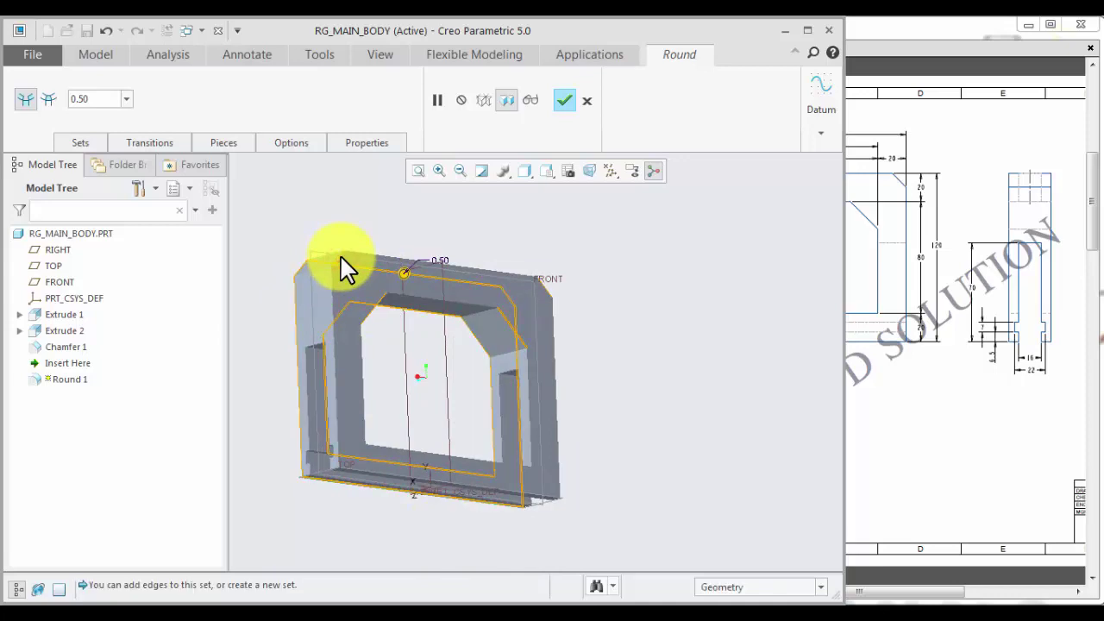
{"action": "scroll", "coordinate": [371, 256], "scroll_direction": "down", "scroll_amount": 3}
{"action": "left_click", "coordinate": [372, 254], "text": "ctrl"}
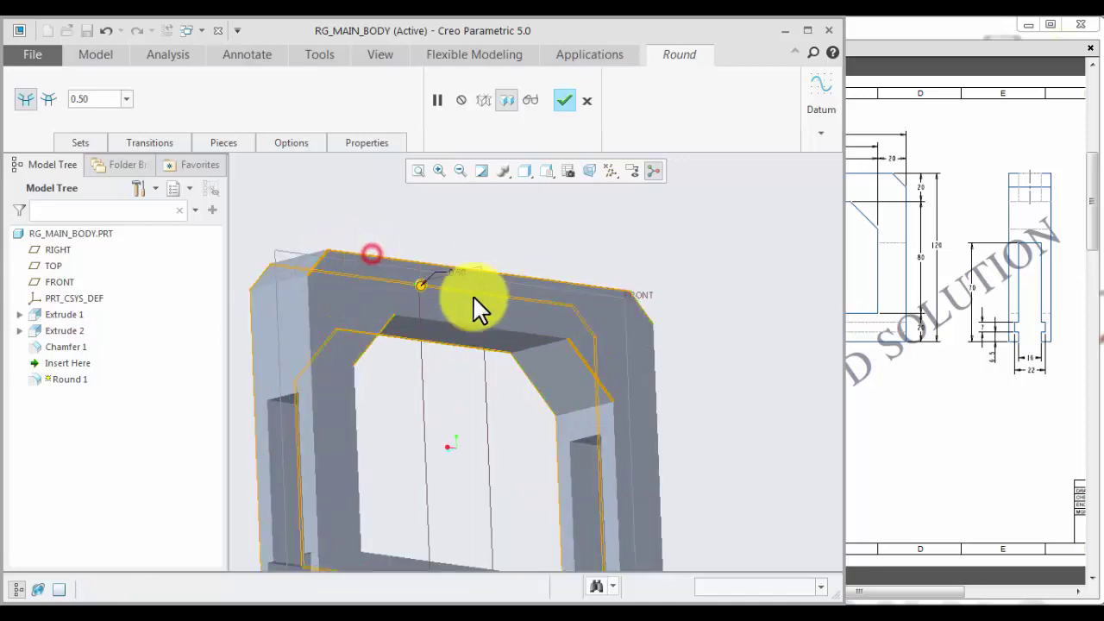
{"action": "left_click", "coordinate": [309, 325], "text": "ctrl"}
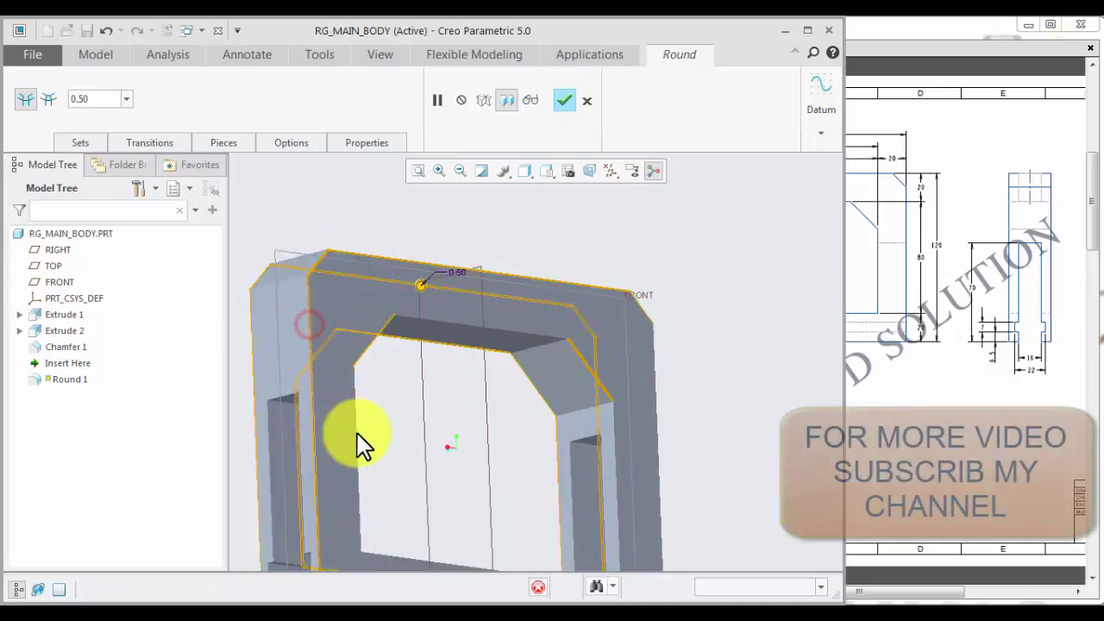
{"action": "left_click", "coordinate": [541, 335], "text": "ctrl"}
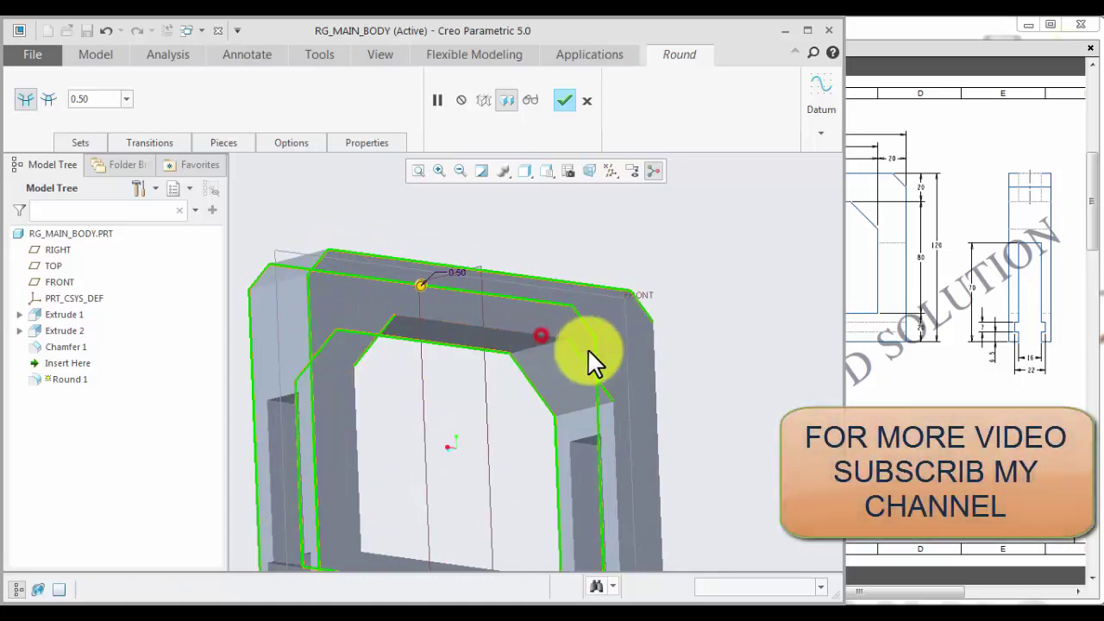
{"action": "left_click", "coordinate": [654, 368], "text": "ctrl"}
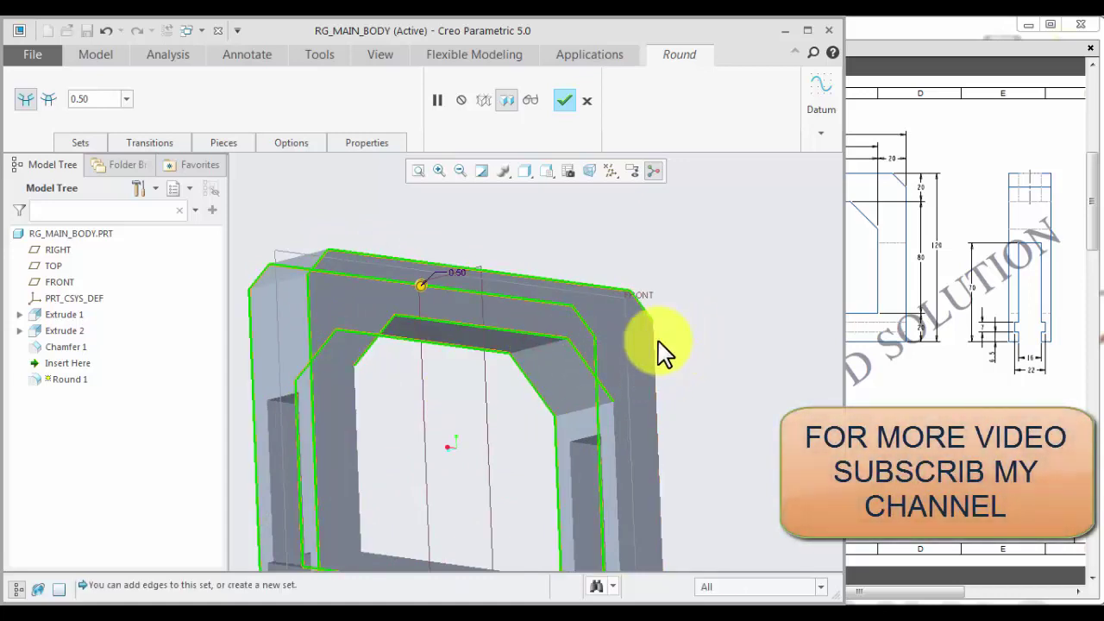
Add the rear face's bottom edge and its remaining window side edge to the round set
{"action": "scroll", "coordinate": [622, 379], "scroll_direction": "down", "scroll_amount": 3}
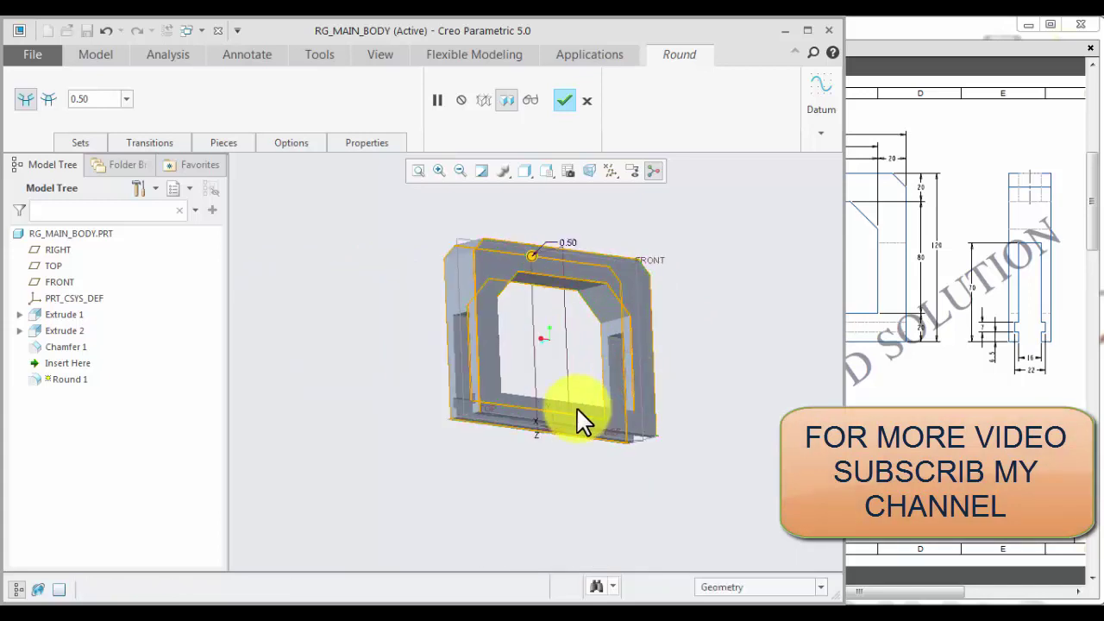
{"action": "scroll", "coordinate": [576, 407], "scroll_direction": "up", "scroll_amount": 5}
{"action": "scroll", "coordinate": [586, 386], "scroll_direction": "down", "scroll_amount": 2}
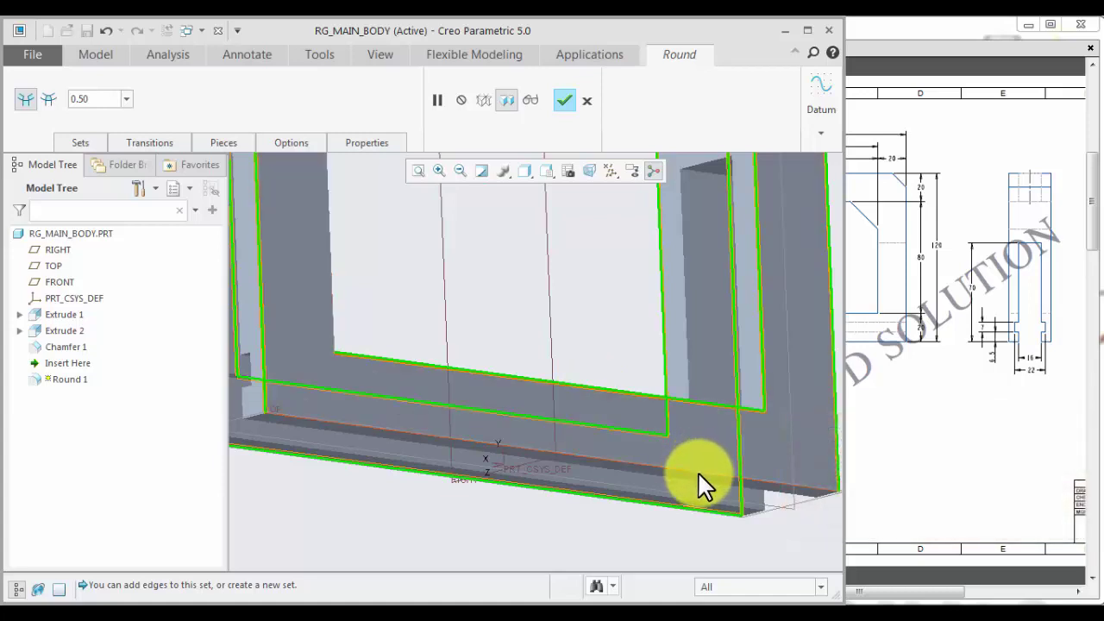
{"action": "left_click", "coordinate": [699, 473]}
{"action": "scroll", "coordinate": [594, 460], "scroll_direction": "down", "scroll_amount": 3}
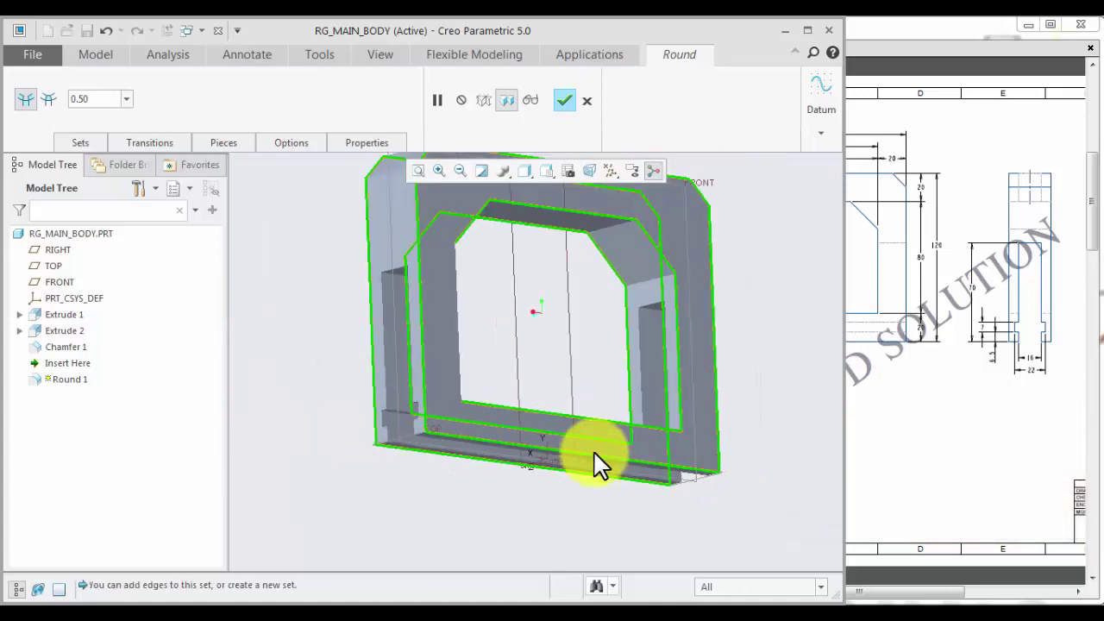
{"action": "middle_click_drag", "start_coordinate": [539, 517], "coordinate": [452, 512]}
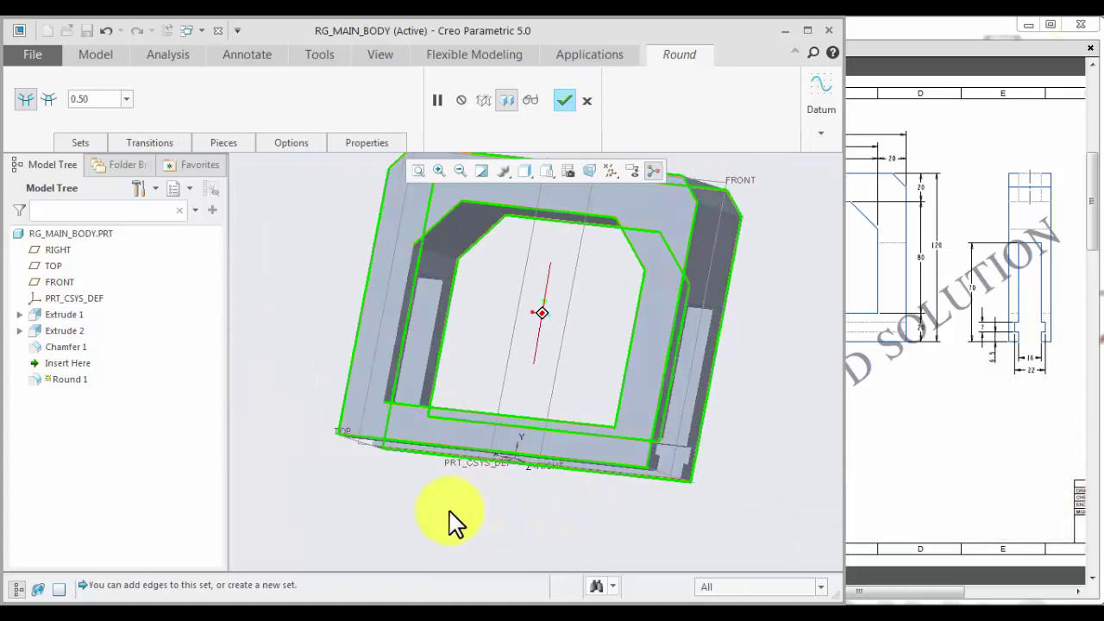
{"action": "left_click", "coordinate": [409, 278]}
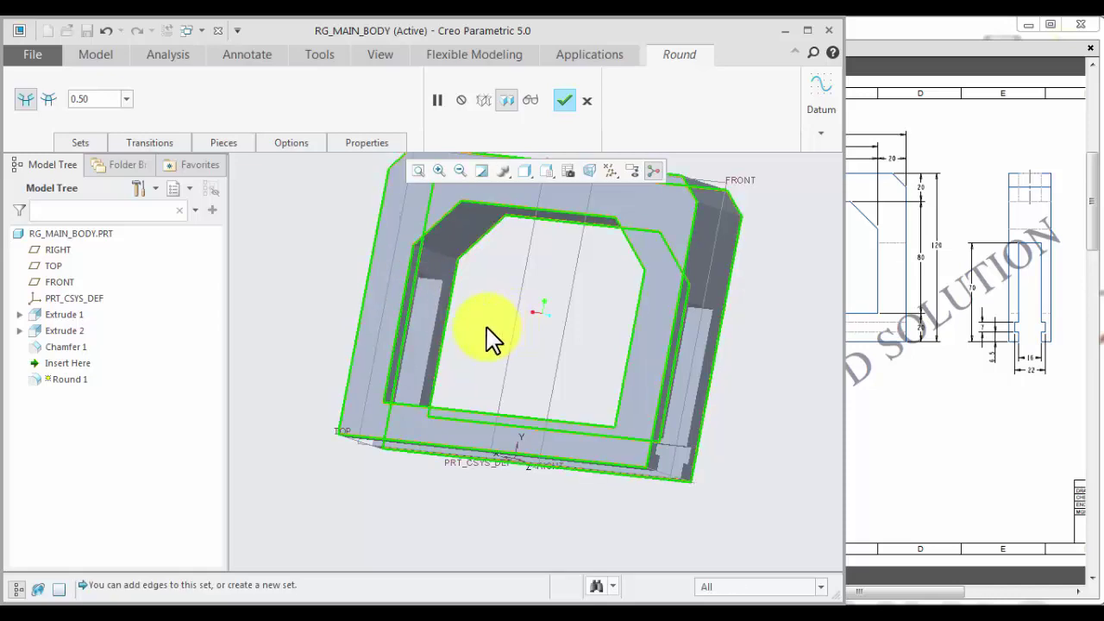
Add the edges bordering the frame's chamfered upper outer corner to the round set
{"action": "middle_click_drag", "start_coordinate": [487, 328], "coordinate": [661, 325]}
{"action": "middle_click_drag", "start_coordinate": [663, 343], "coordinate": [661, 355]}
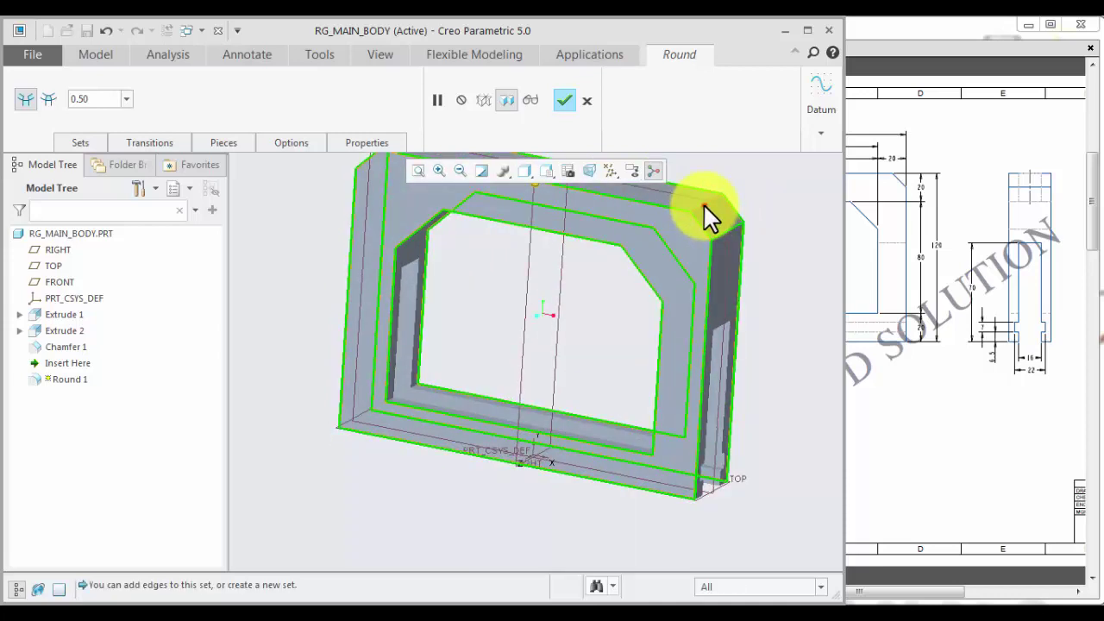
{"action": "key", "text": "ctrl+d"}
{"action": "middle_click_drag", "start_coordinate": [434, 346], "coordinate": [500, 277]}
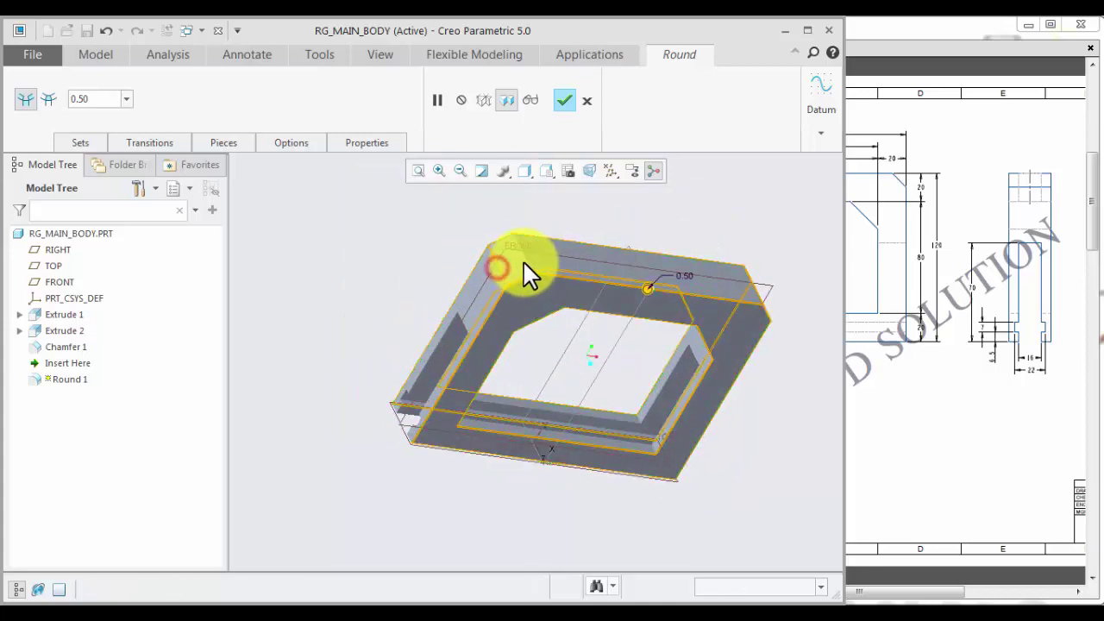
{"action": "left_click", "coordinate": [523, 260]}
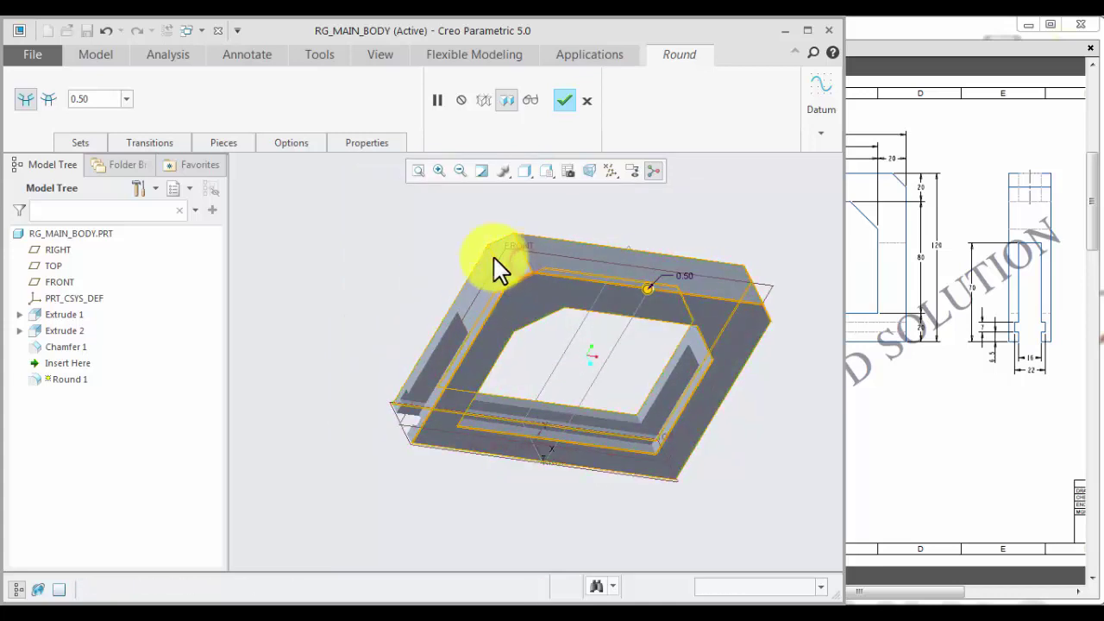
Set the round radius to 1 and complete the round feature
{"action": "left_click", "coordinate": [106, 97]}
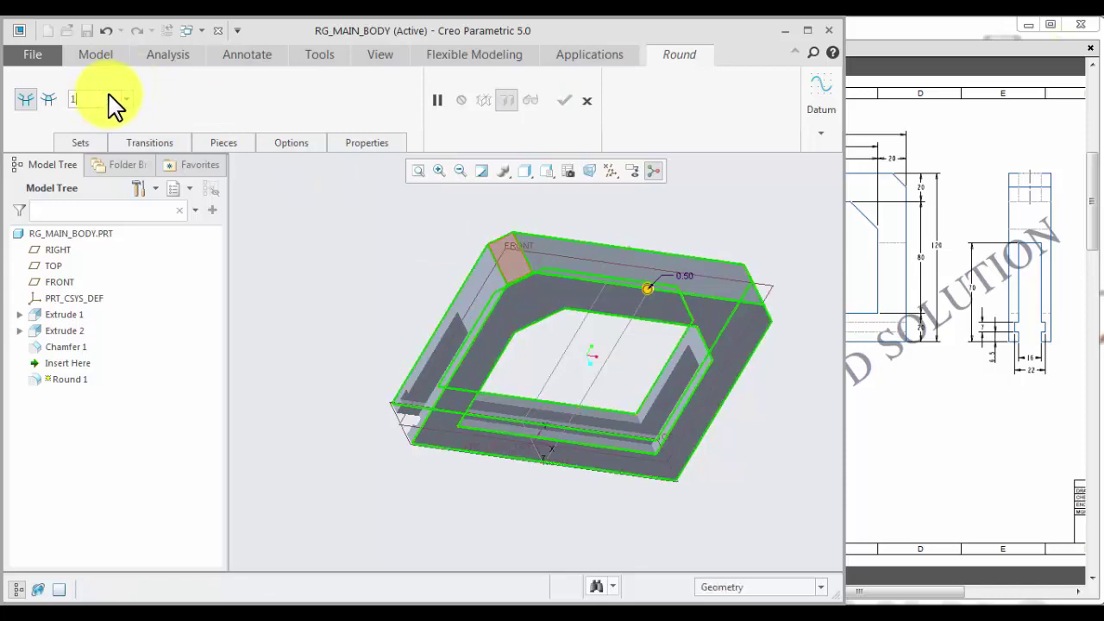
{"action": "type", "text": "1"}
{"action": "key", "text": "Return"}
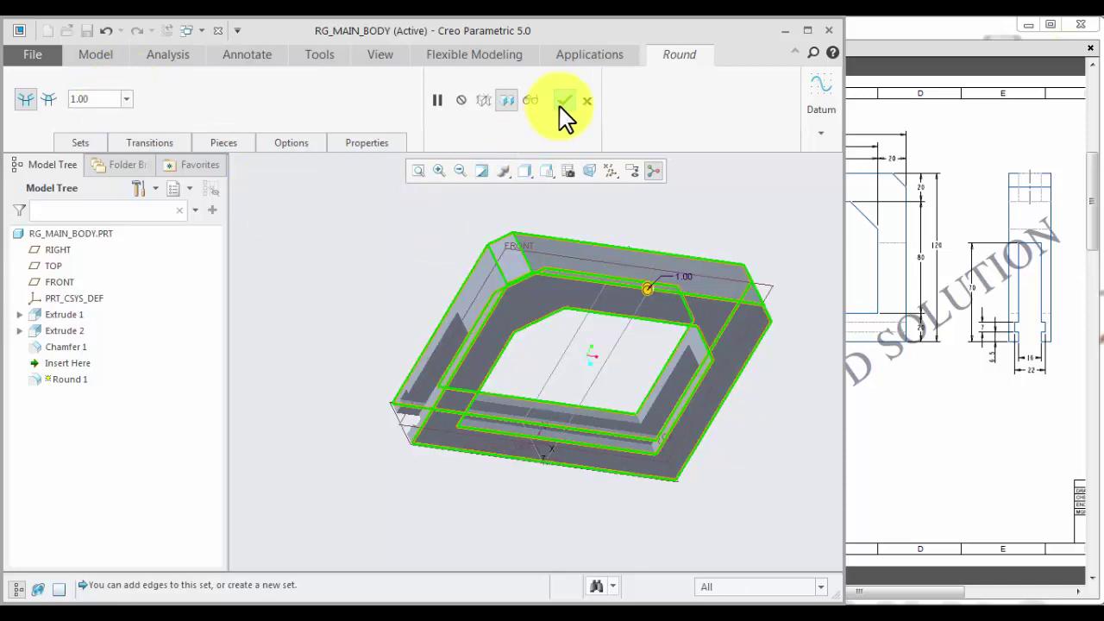
{"action": "left_click", "coordinate": [563, 101]}
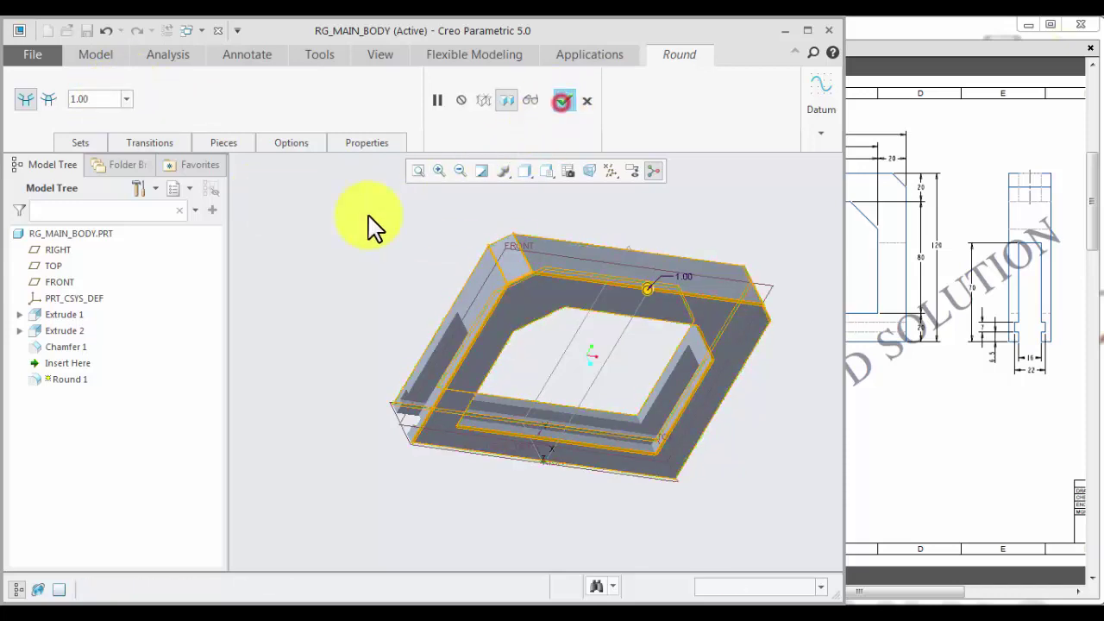
{"action": "left_click", "coordinate": [333, 307]}
{"action": "middle_click_drag", "start_coordinate": [333, 307], "coordinate": [371, 384]}
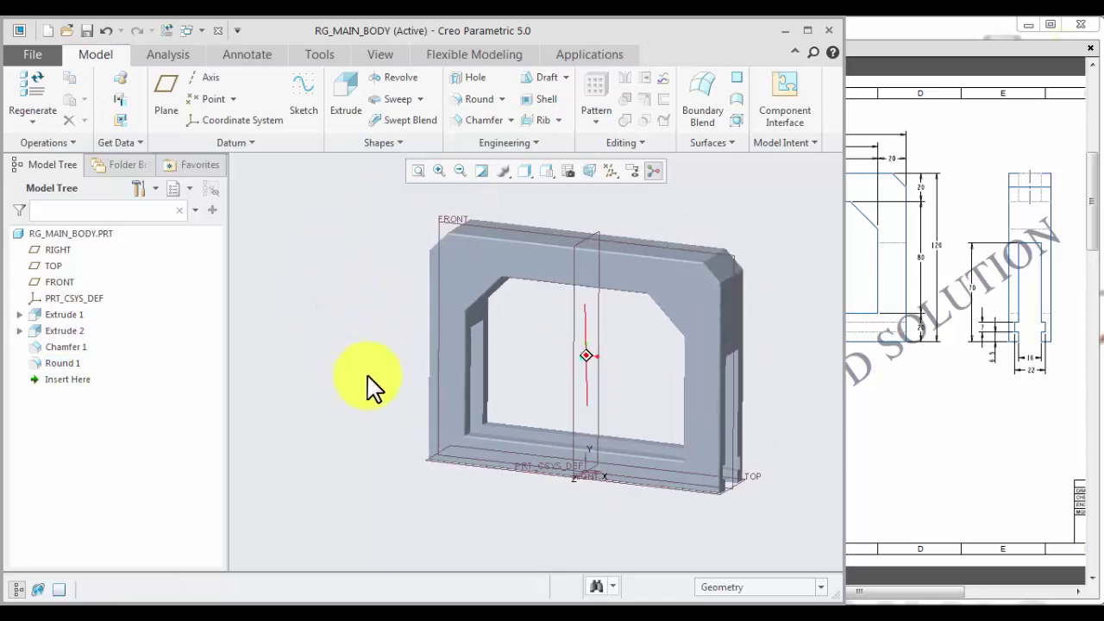
Check the top hole in the drawing and start an extrude sketch on the frame's top face, viewed straight on
{"action": "left_click", "coordinate": [975, 384]}
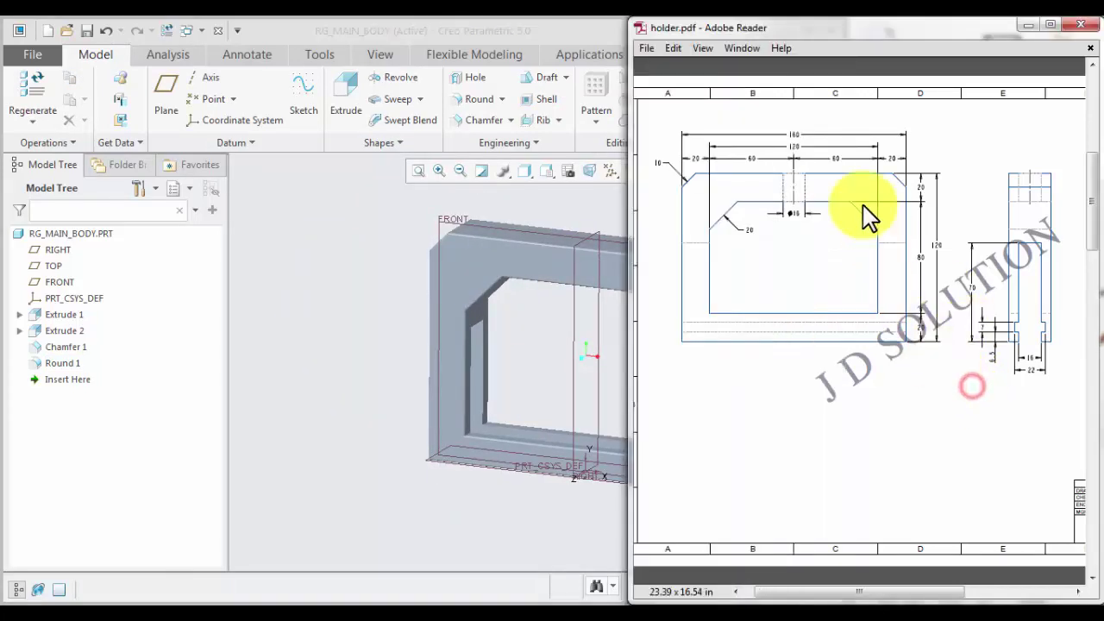
{"action": "left_click", "coordinate": [315, 302]}
{"action": "scroll", "coordinate": [419, 267], "scroll_direction": "down", "scroll_amount": 2}
{"action": "scroll", "coordinate": [457, 297], "scroll_direction": "up", "scroll_amount": 5}
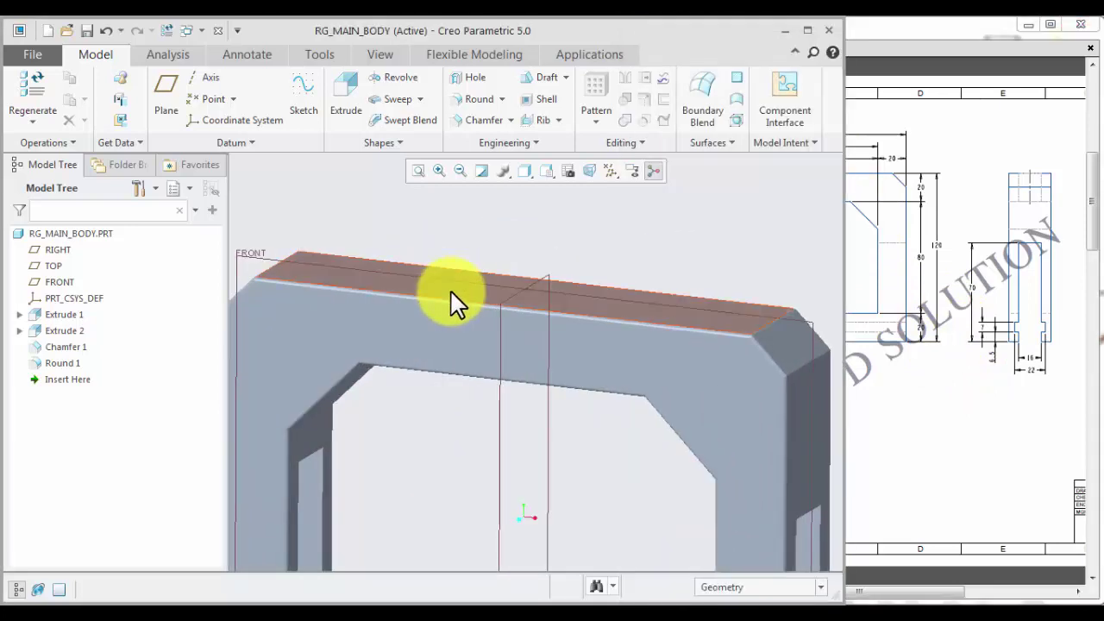
{"action": "left_click", "coordinate": [453, 296]}
{"action": "left_click", "coordinate": [349, 104]}
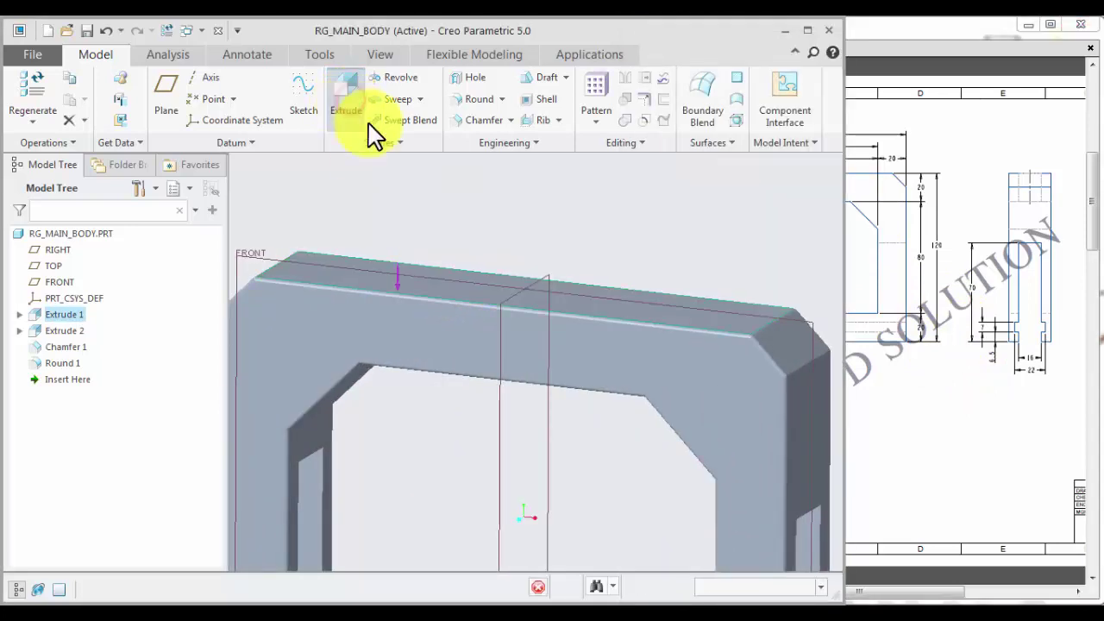
{"action": "left_click", "coordinate": [568, 172]}
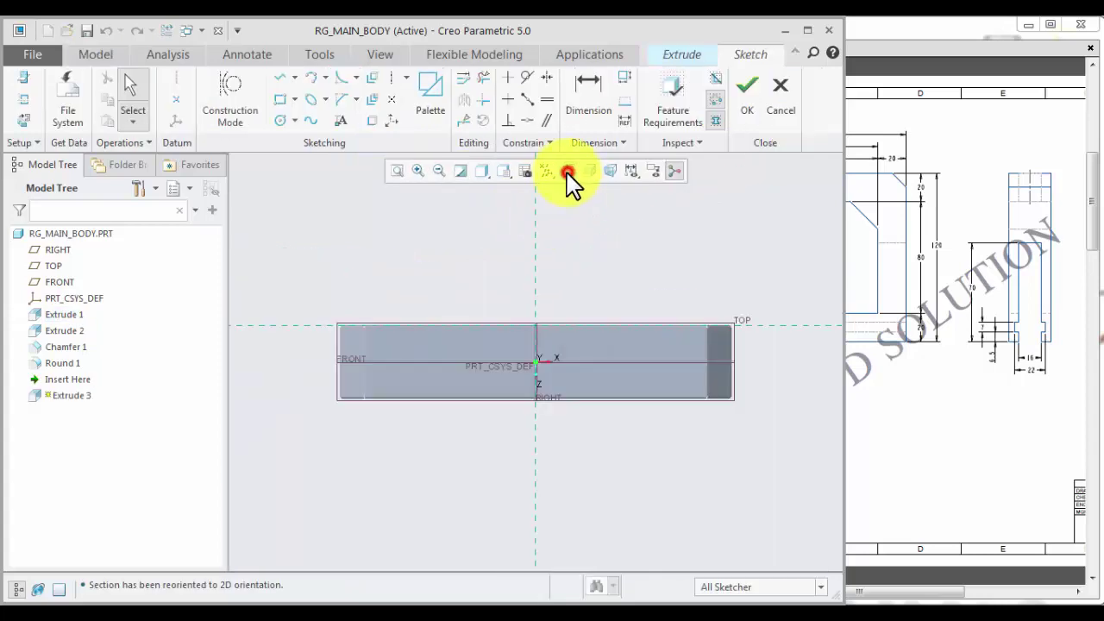
Add the FRONT datum plane as a reference for the top face sketch
{"action": "right_click", "coordinate": [426, 227]}
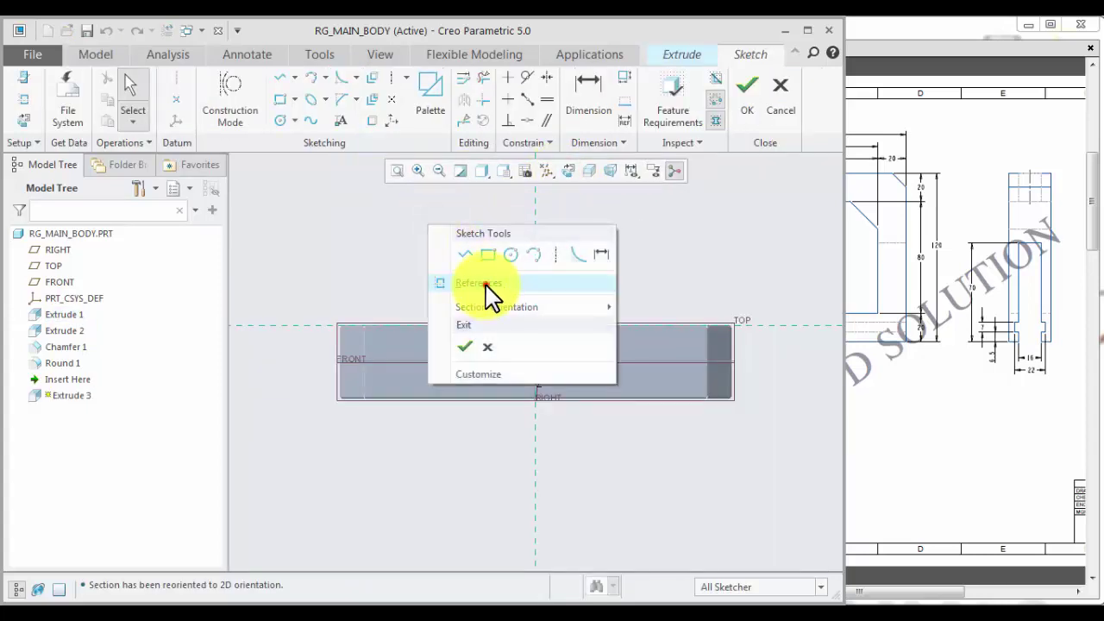
{"action": "left_click", "coordinate": [486, 287]}
{"action": "left_click", "coordinate": [506, 363]}
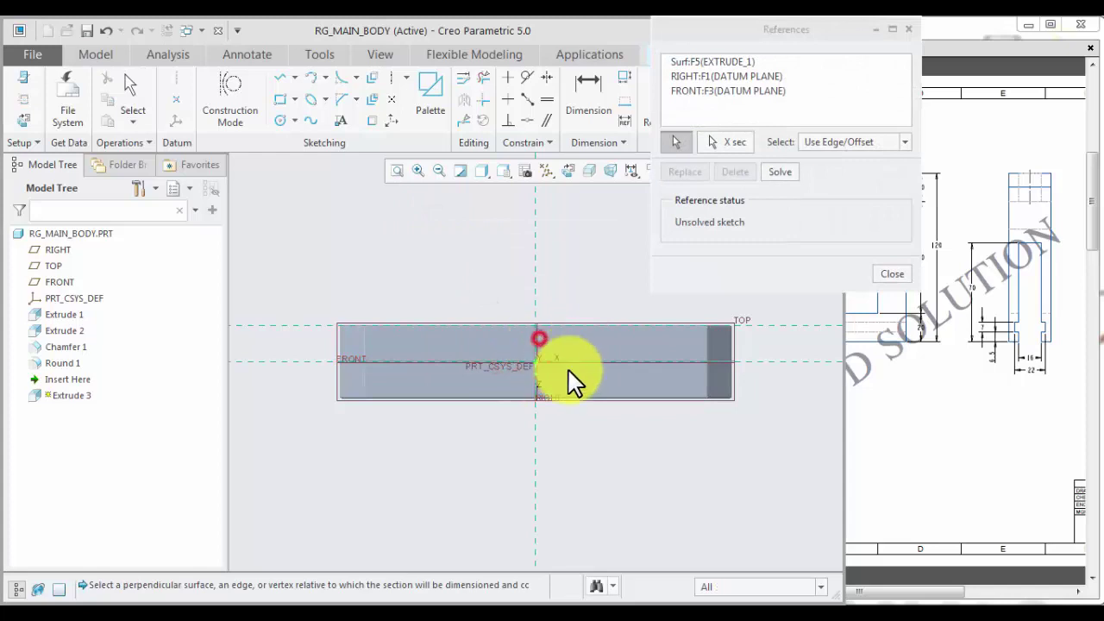
{"action": "left_click", "coordinate": [891, 275]}
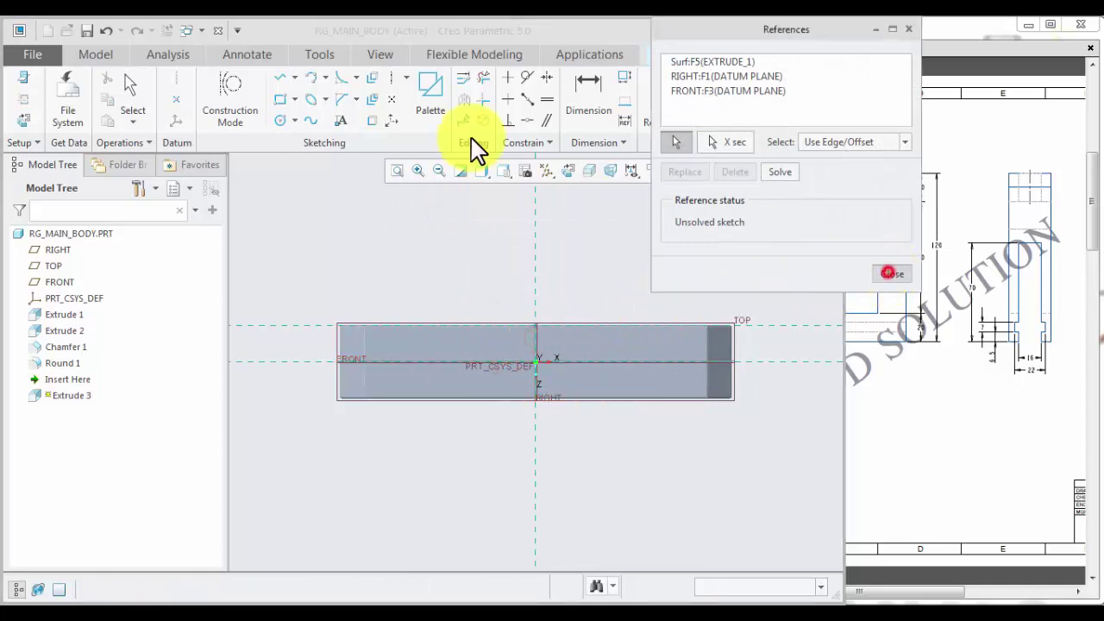
Sketch a circle centred on the RIGHT and FRONT references with the drawing's 16 diameter and finish the sketch
{"action": "left_click", "coordinate": [286, 121]}
{"action": "scroll", "coordinate": [552, 377], "scroll_direction": "down", "scroll_amount": 2}
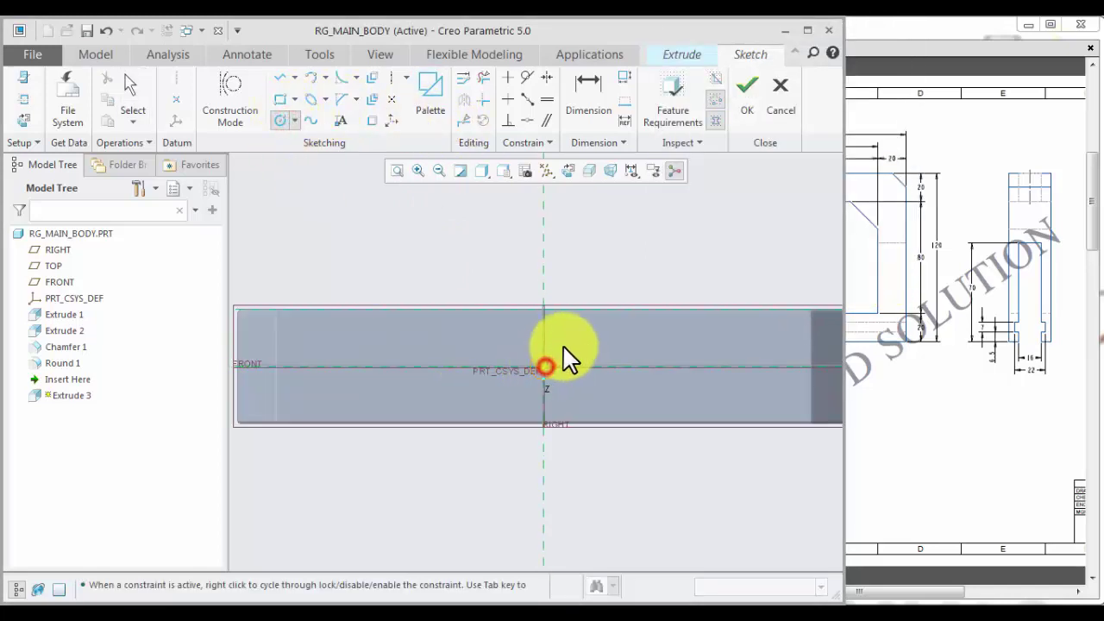
{"action": "left_click", "coordinate": [563, 349]}
{"action": "middle_click", "coordinate": [613, 355]}
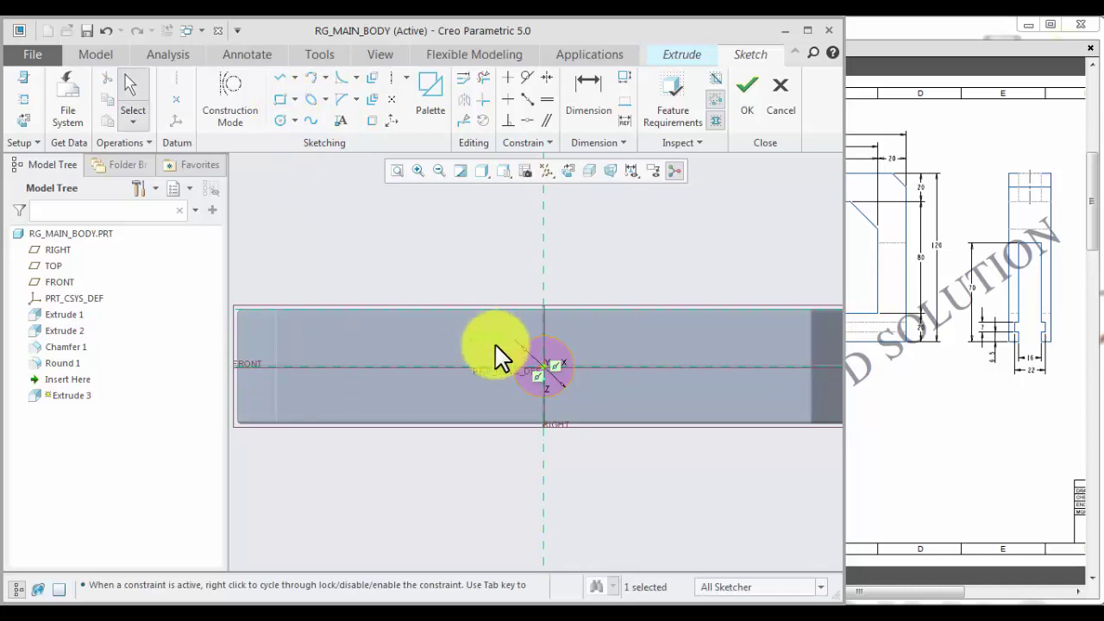
{"action": "left_click", "coordinate": [744, 97]}
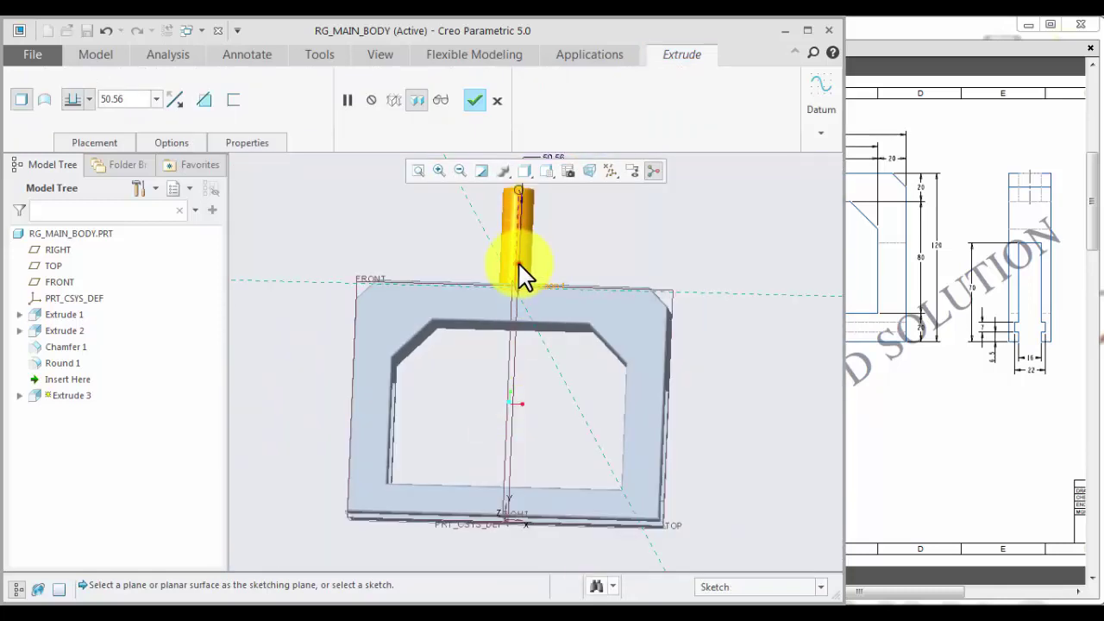
Extrude the circle downward as a material-removing cut up to the window's upper inner face and complete it
{"action": "left_click", "coordinate": [522, 276]}
{"action": "middle_click_drag", "start_coordinate": [475, 377], "coordinate": [486, 370]}
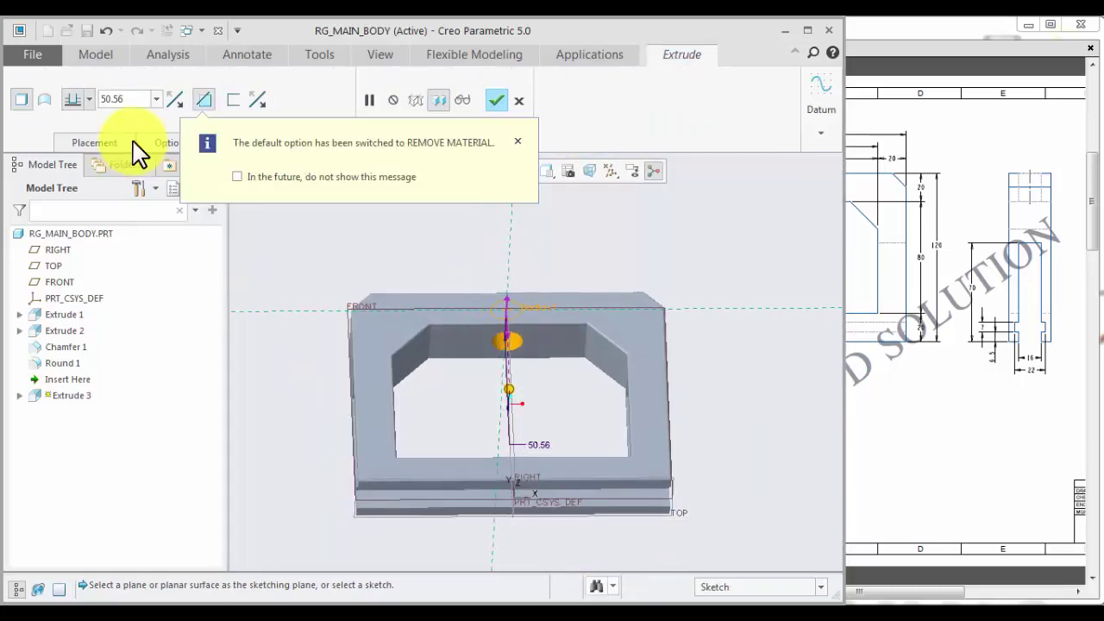
{"action": "left_click", "coordinate": [89, 99]}
{"action": "left_click", "coordinate": [73, 216]}
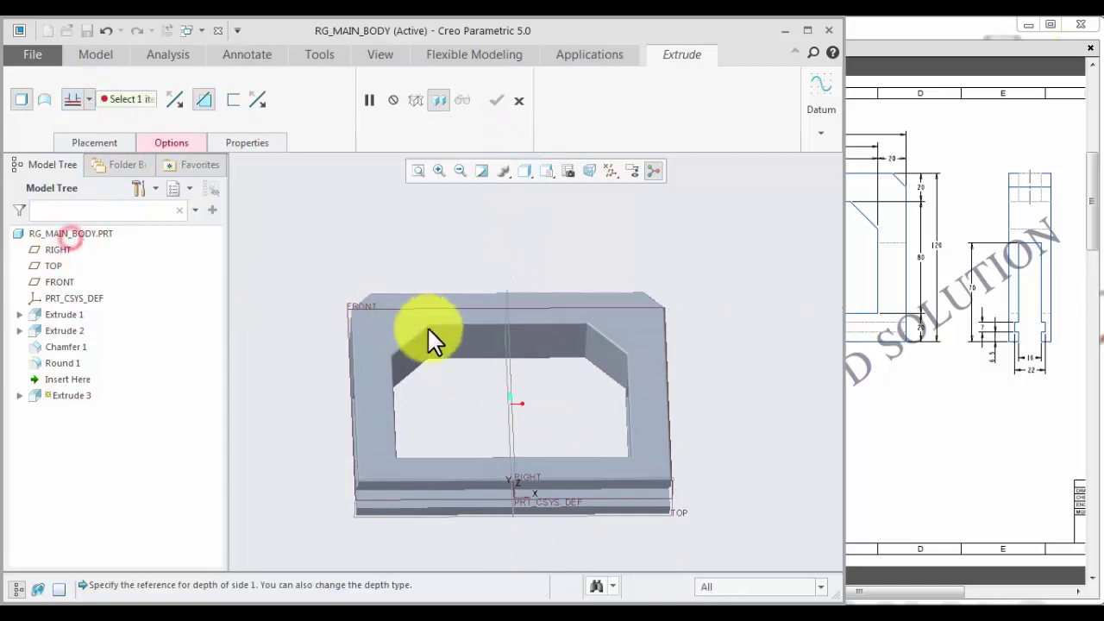
{"action": "left_click", "coordinate": [461, 342]}
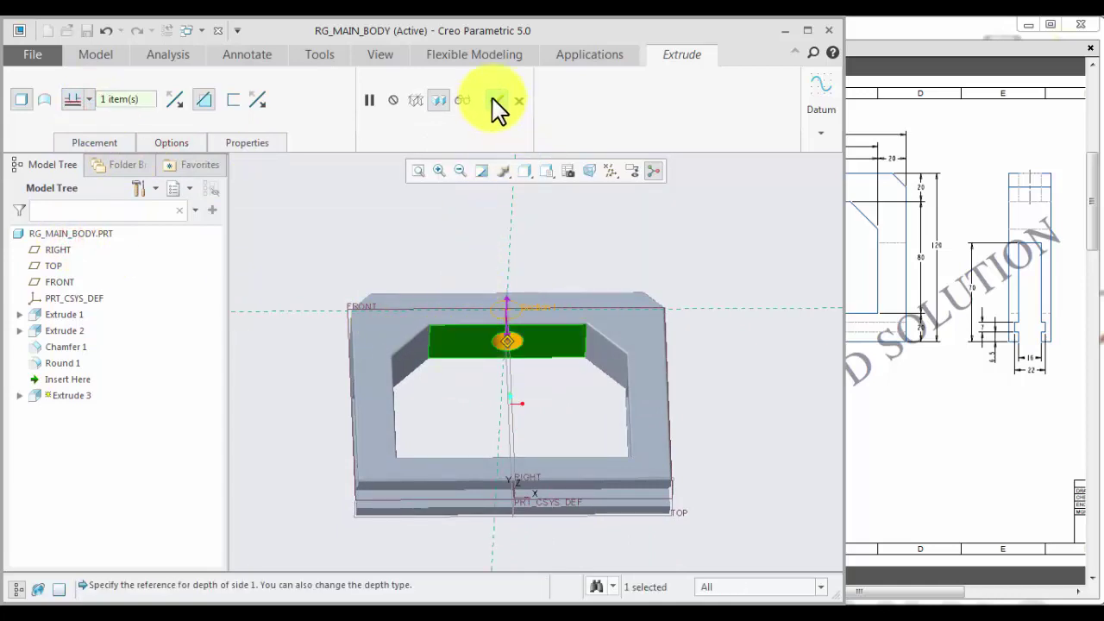
{"action": "left_click", "coordinate": [497, 100]}
Inspect the finished frame with its top hole and save the part as RG_MAIN_BODY.PRT
{"action": "left_click", "coordinate": [401, 222]}
{"action": "middle_click_drag", "start_coordinate": [463, 333], "coordinate": [458, 365]}
{"action": "scroll", "coordinate": [525, 414], "scroll_direction": "up", "scroll_amount": 2}
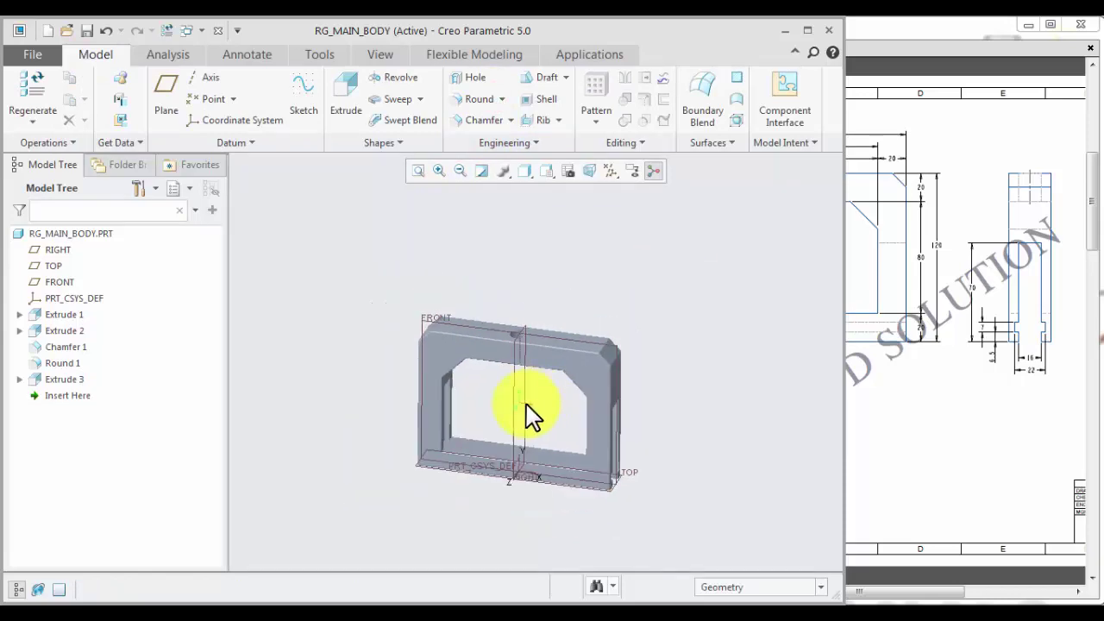
{"action": "scroll", "coordinate": [503, 426], "scroll_direction": "down", "scroll_amount": 4}
{"action": "key", "text": "ctrl+s"}
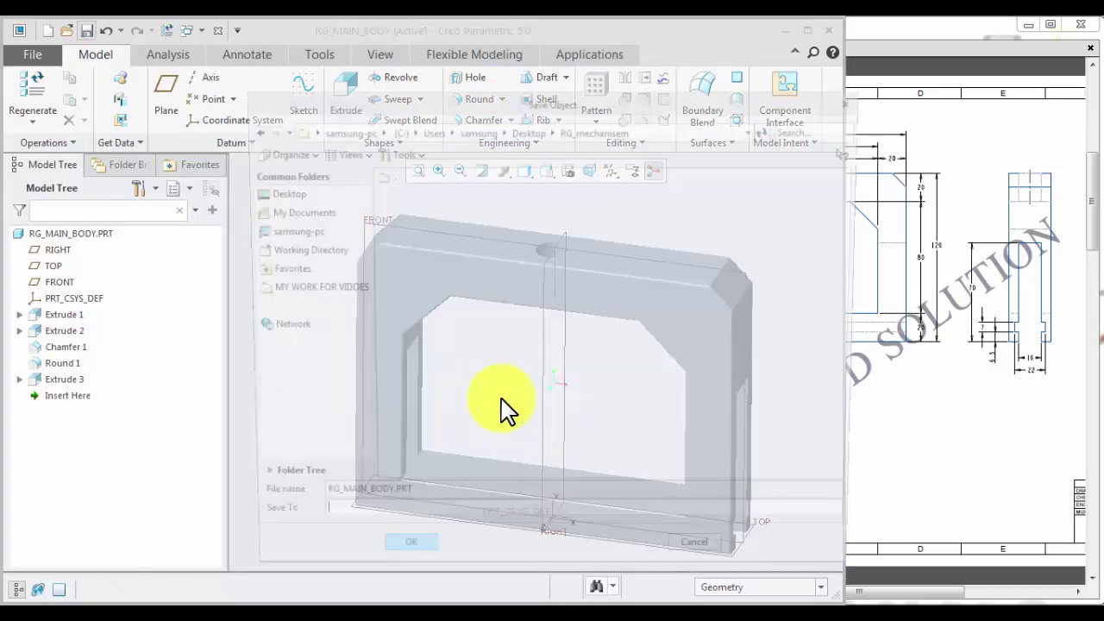
{"action": "left_click", "coordinate": [405, 562]}
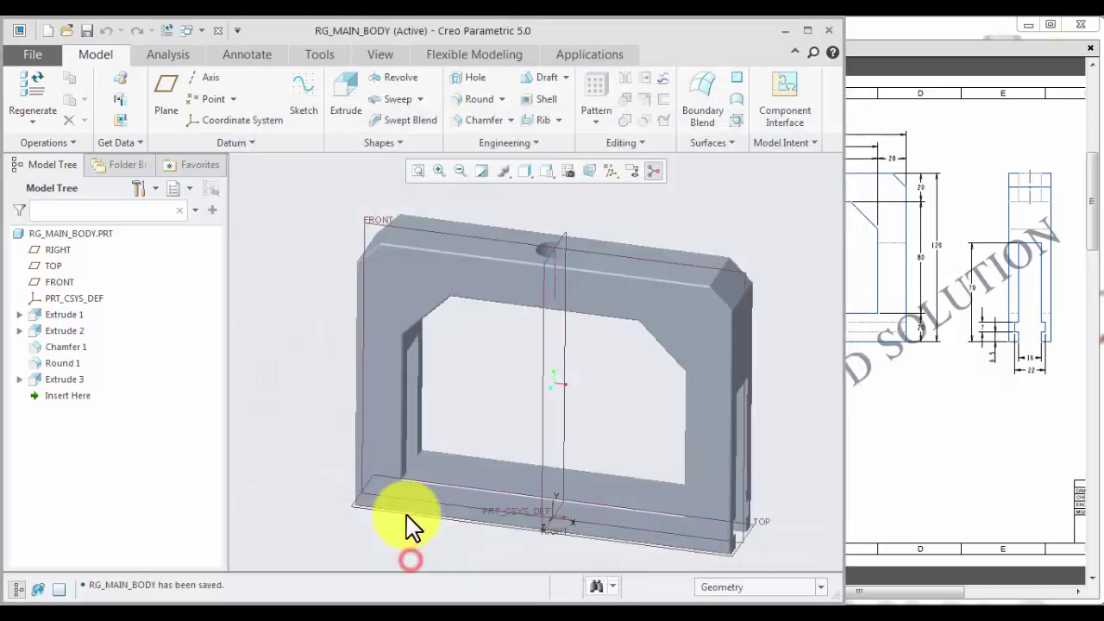
{"action": "scroll", "coordinate": [469, 411], "scroll_direction": "up", "scroll_amount": 3}
{"action": "middle_click_drag", "start_coordinate": [468, 412], "coordinate": [481, 389]}
{"action": "scroll", "coordinate": [491, 419], "scroll_direction": "down", "scroll_amount": 5}
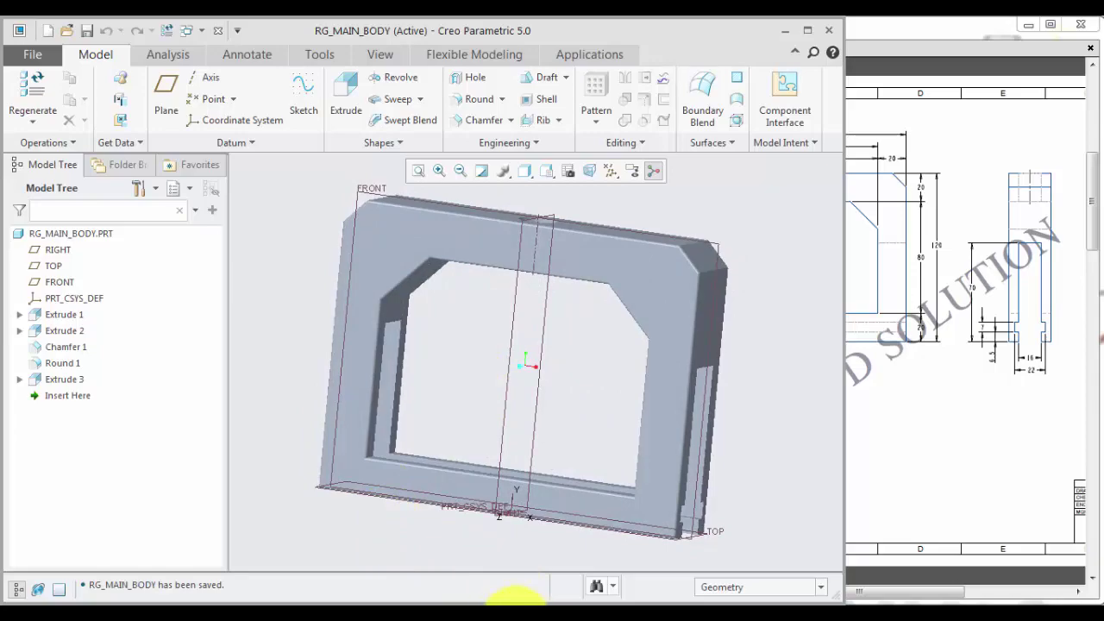